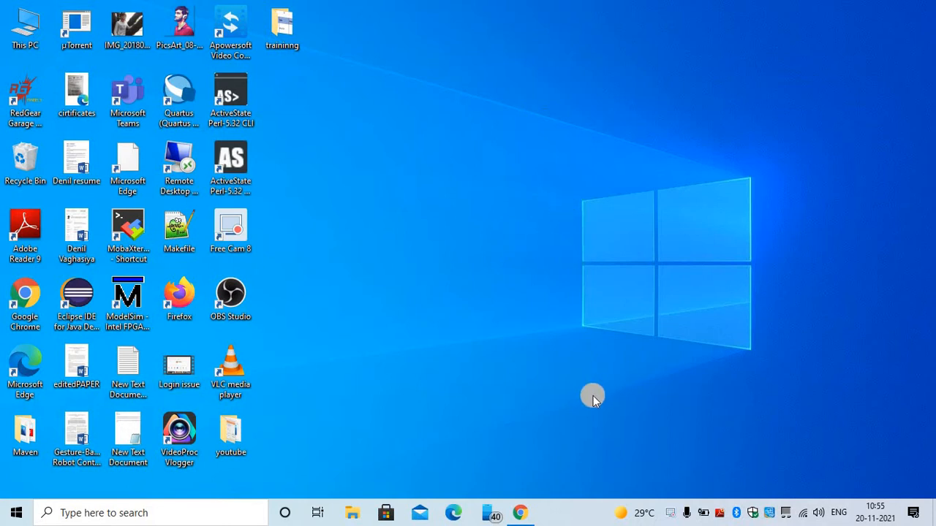
- Restore the Chrome window from the taskbar
left_click(524, 515)
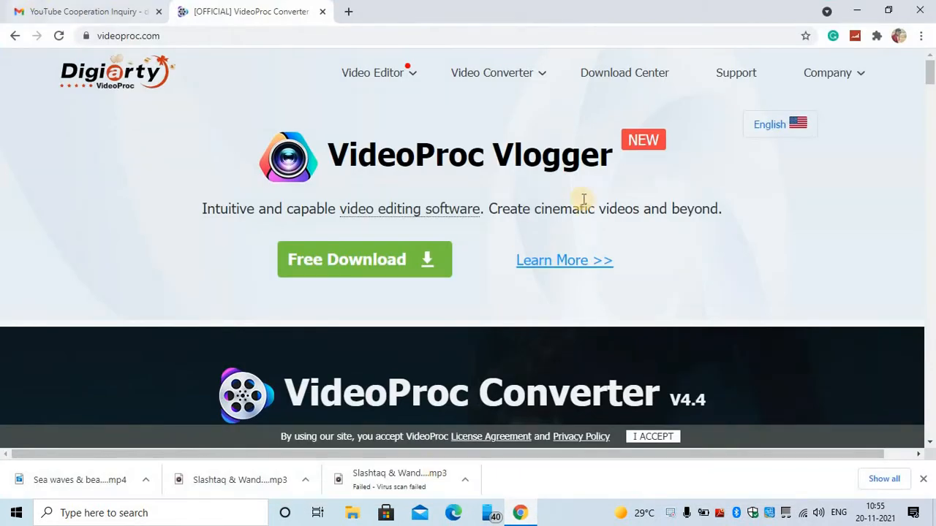
- Select the VideoProc Vlogger heading and site address, minimize Chrome, and refresh the desktop
triple_click(613, 156)
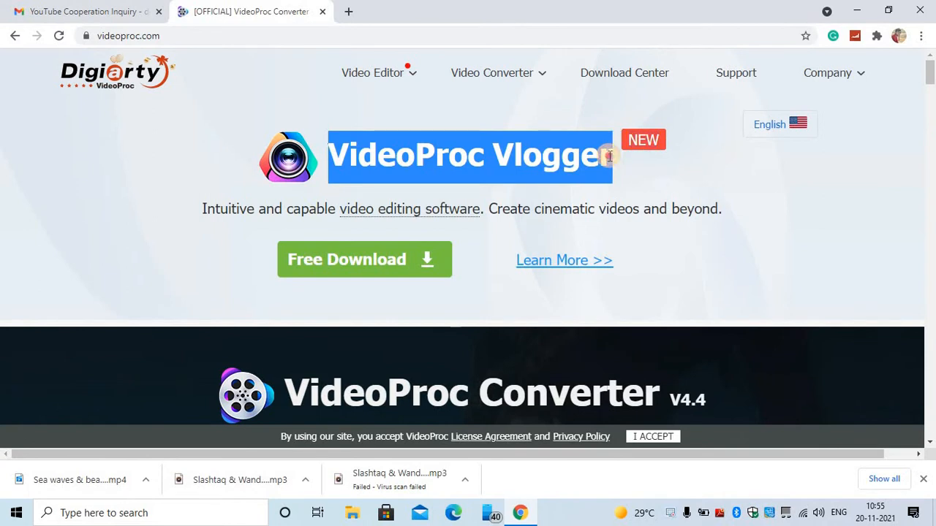
left_click(172, 38)
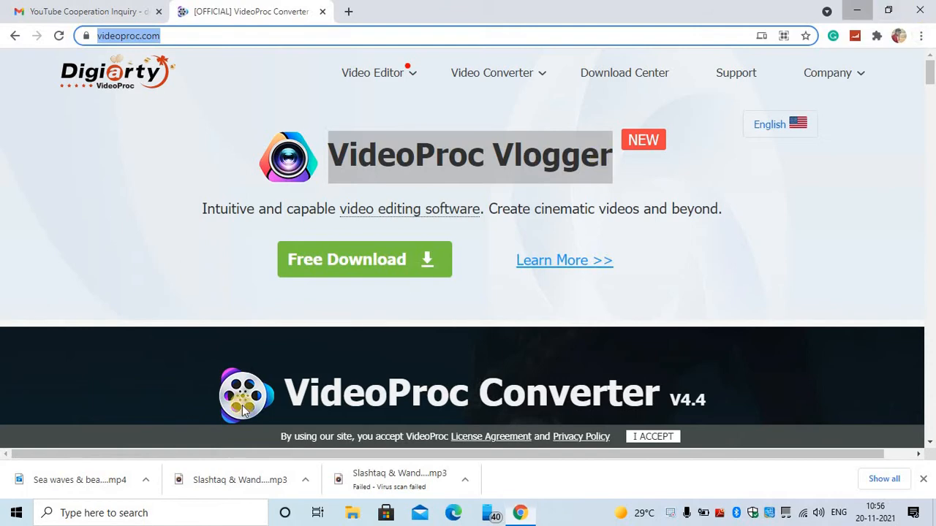
left_click(858, 10)
left_click(522, 512)
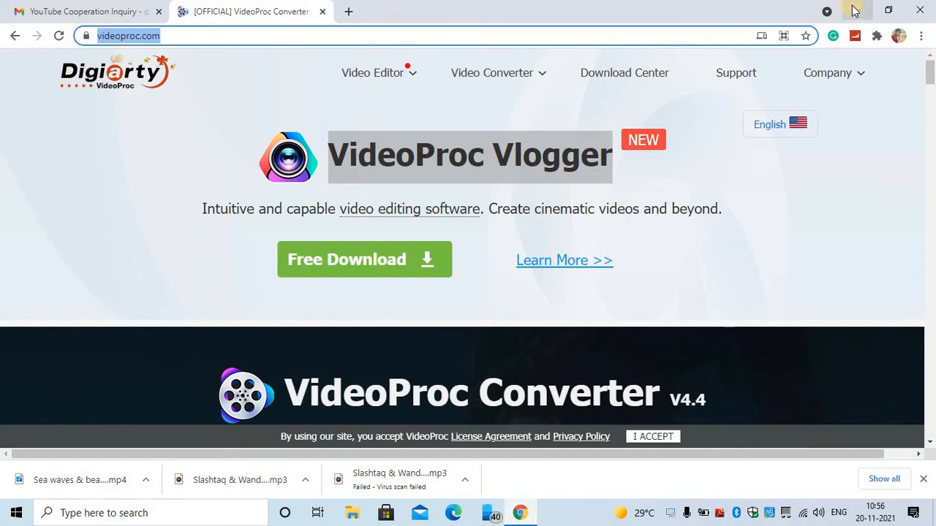
left_click(856, 11)
right_click(560, 140)
left_click(612, 178)
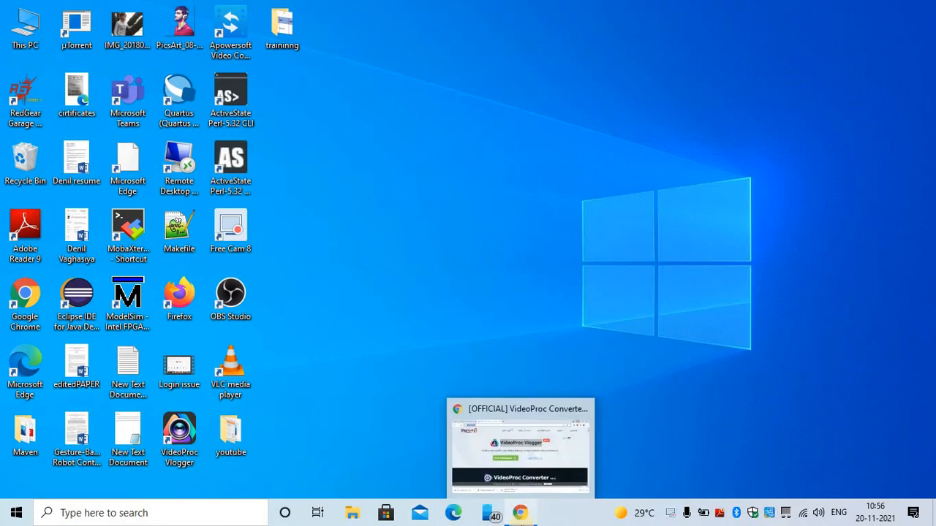
- Refresh the Windows desktop from its right-click menu
left_click(440, 122)
left_click(457, 161)
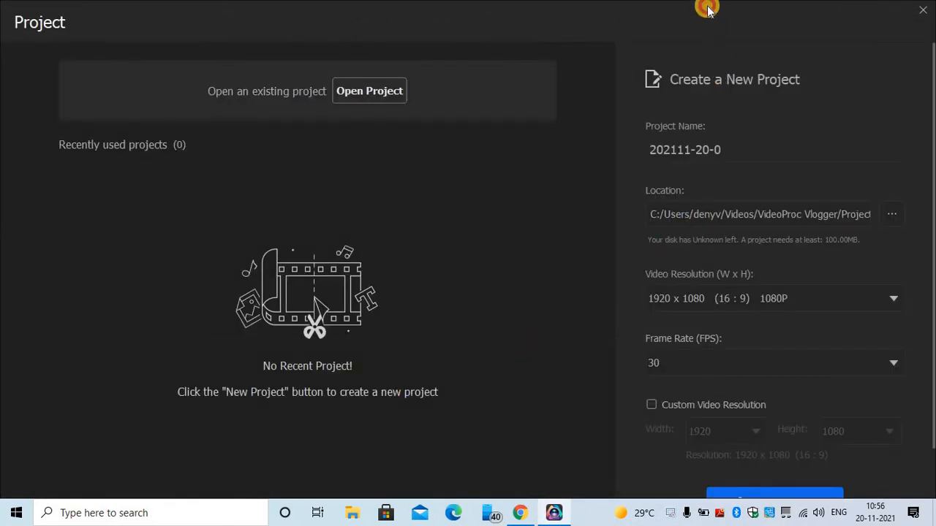
- Replace the default date-stamped project name with 'New trail for youtube'
left_click(756, 145)
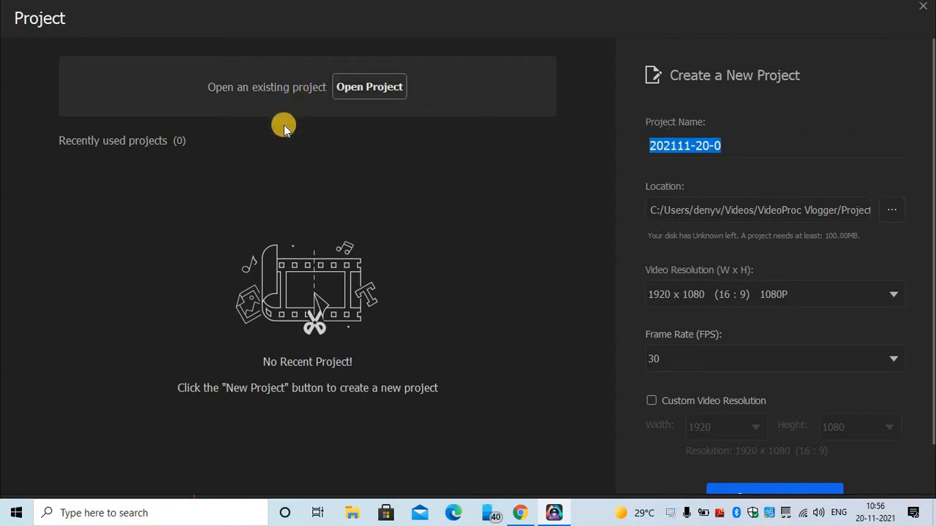
left_click(376, 91)
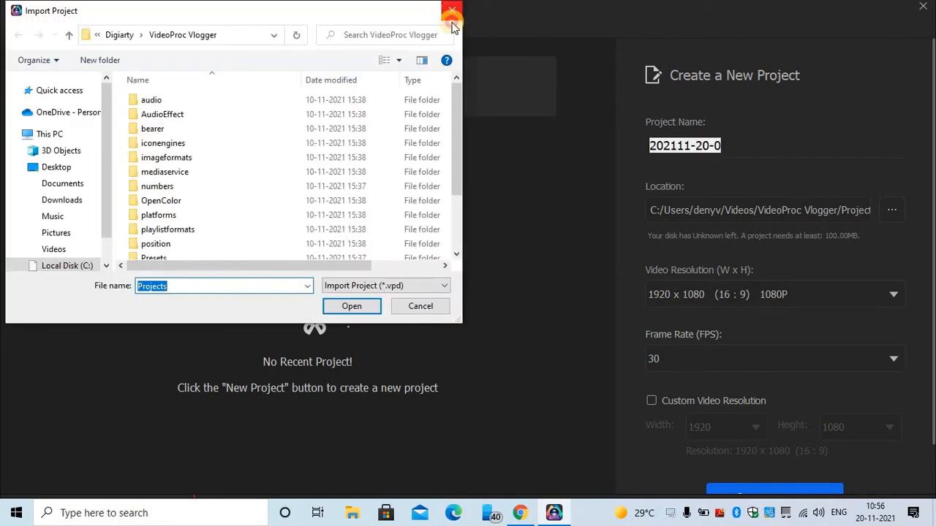
left_click(452, 10)
left_click(766, 153)
left_click_drag(765, 153, 530, 153)
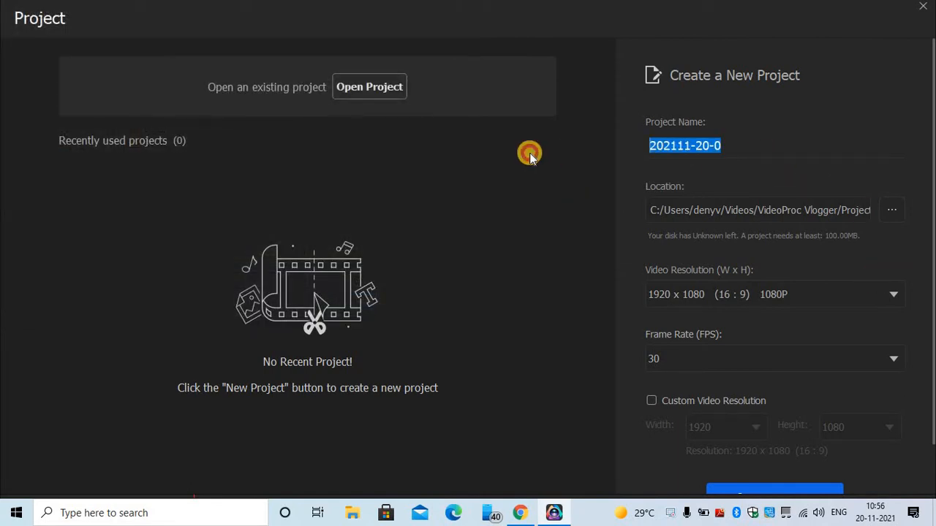
type("New trail for youtbe")
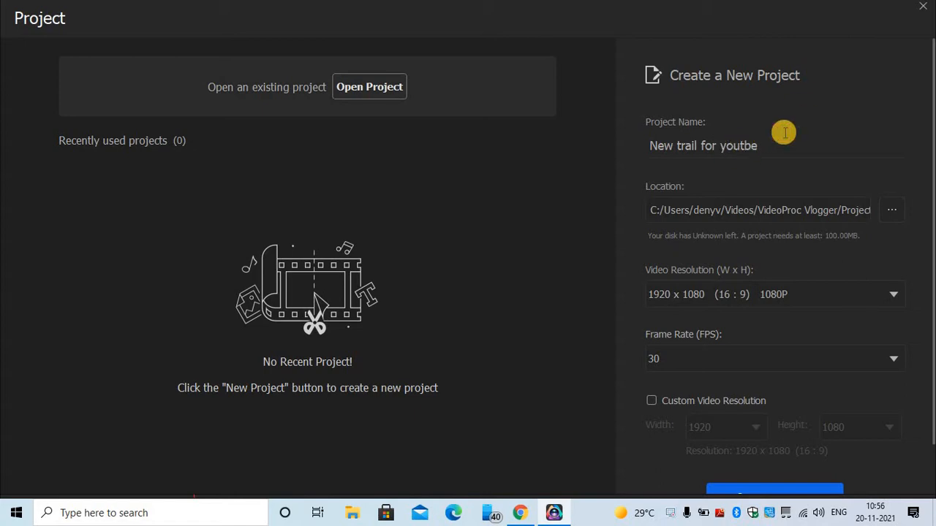
type("u")
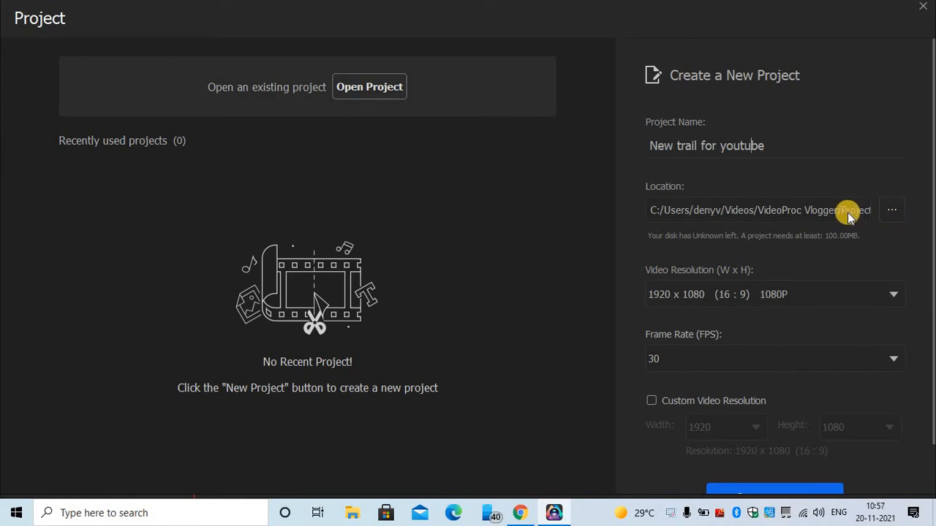
- Set the project save location to the Videos folder under This PC
left_click(889, 213)
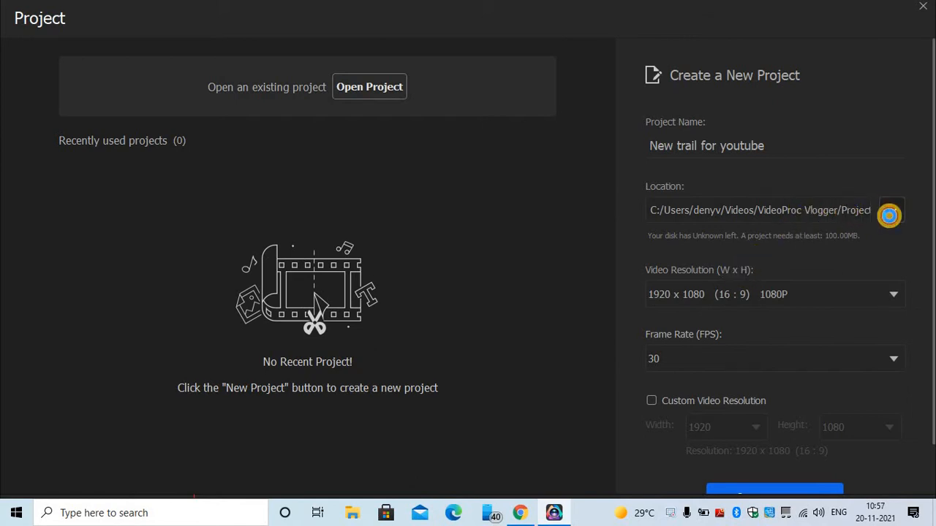
scroll(58, 146, "up", 5)
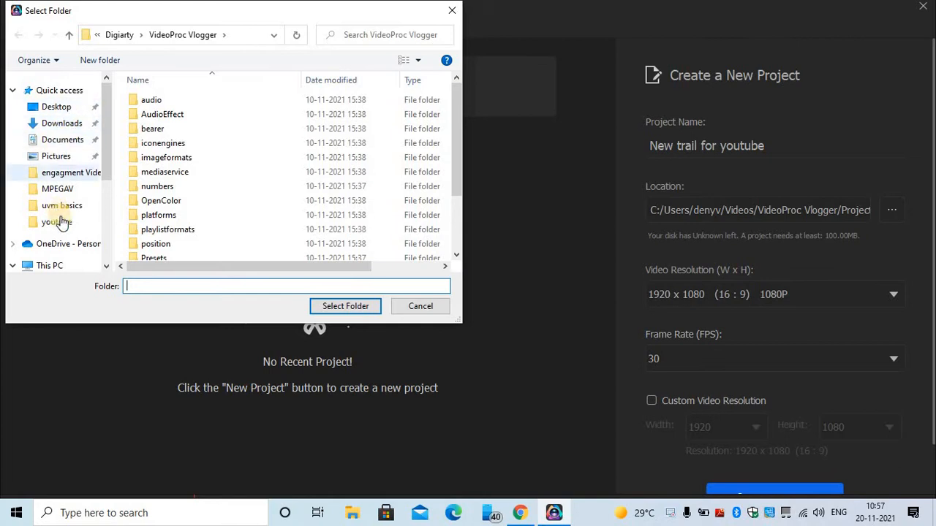
scroll(52, 241, "down", 1)
scroll(73, 256, "down", 2)
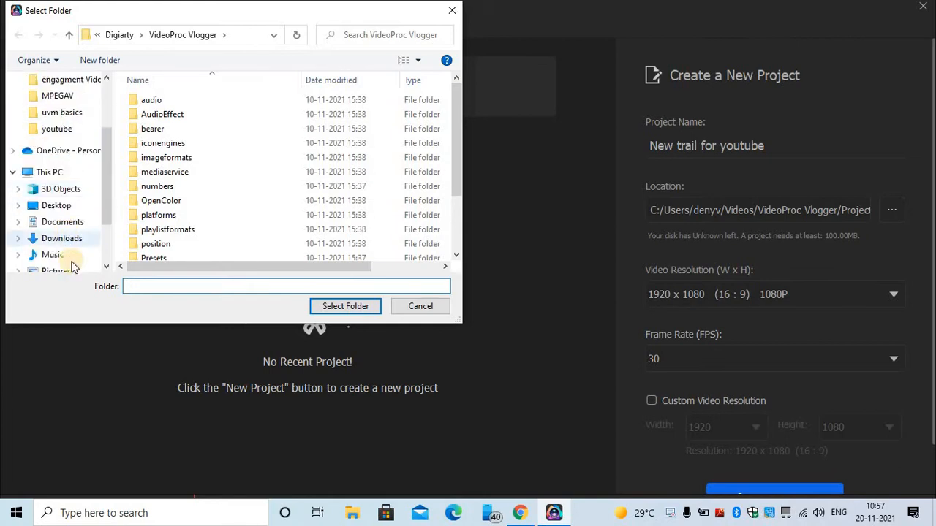
left_click(57, 239)
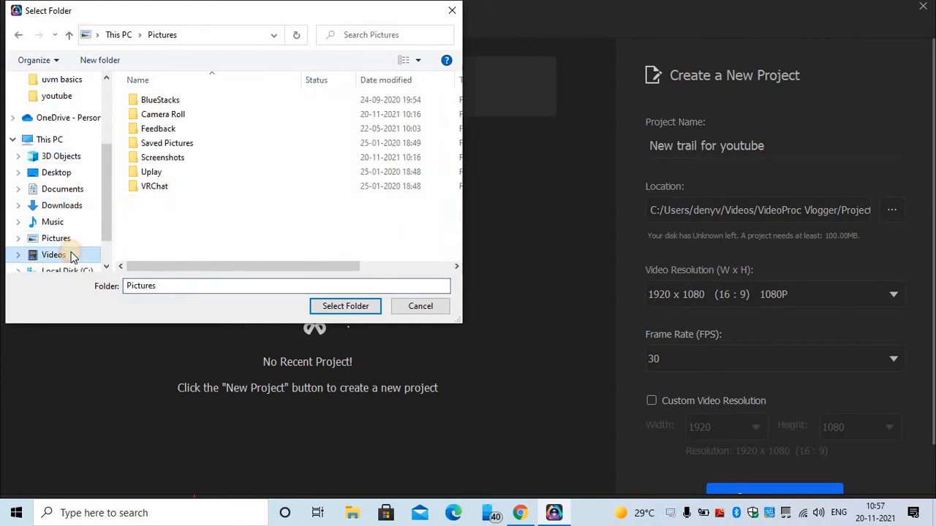
left_click(54, 254)
left_click(352, 305)
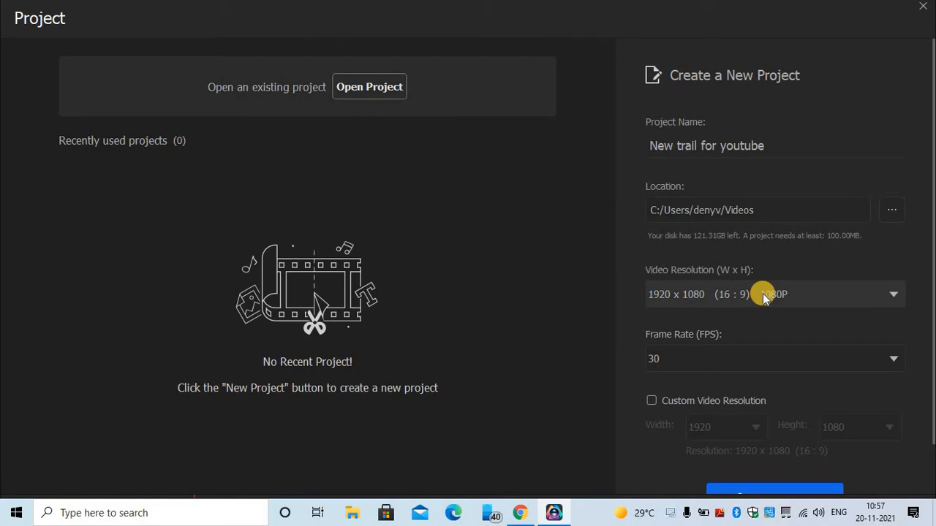
- Keep the video resolution at 1920 x 1080 (1080P) and frame rate at 30 fps
left_click(893, 294)
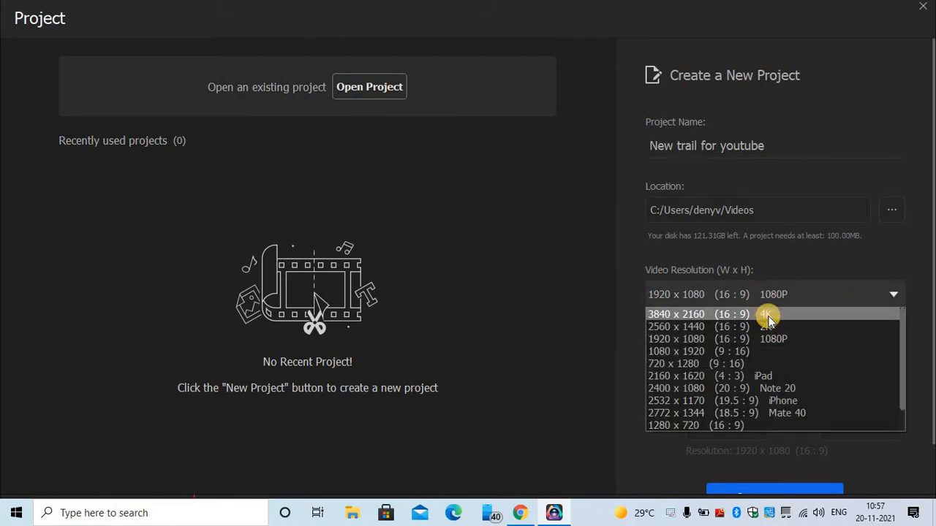
left_click(792, 344)
left_click(708, 357)
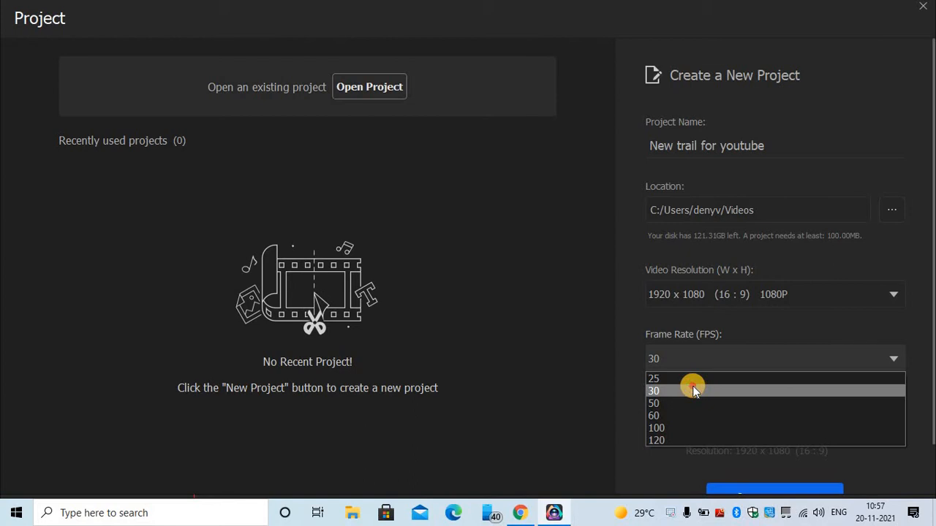
left_click(693, 390)
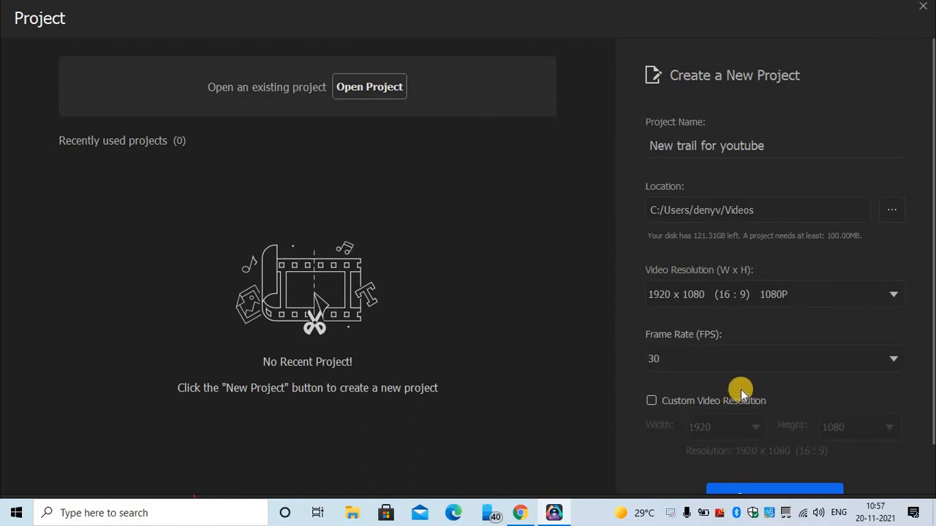
- Leave Custom Video Resolution off, confirm 1080P, and create the project
scroll(745, 382, "down", 1)
scroll(754, 374, "up", 1)
scroll(775, 386, "down", 1)
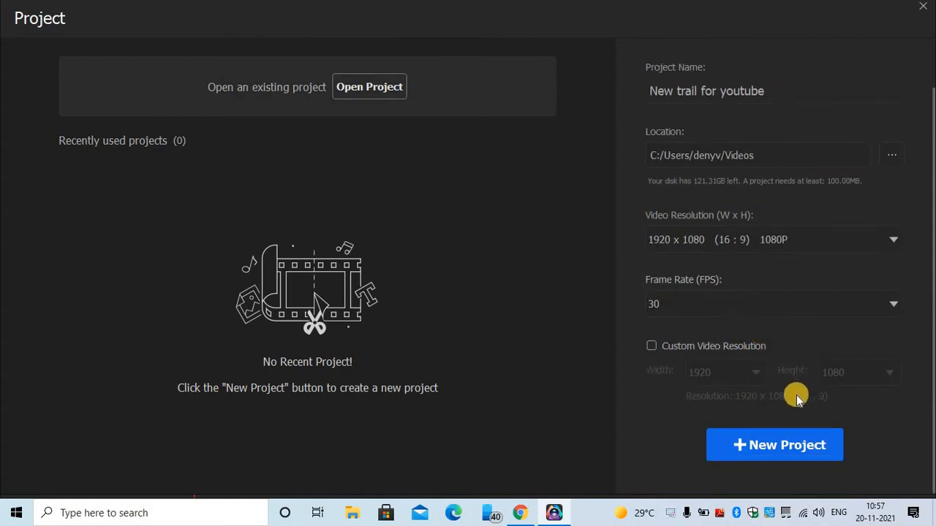
left_click(662, 345)
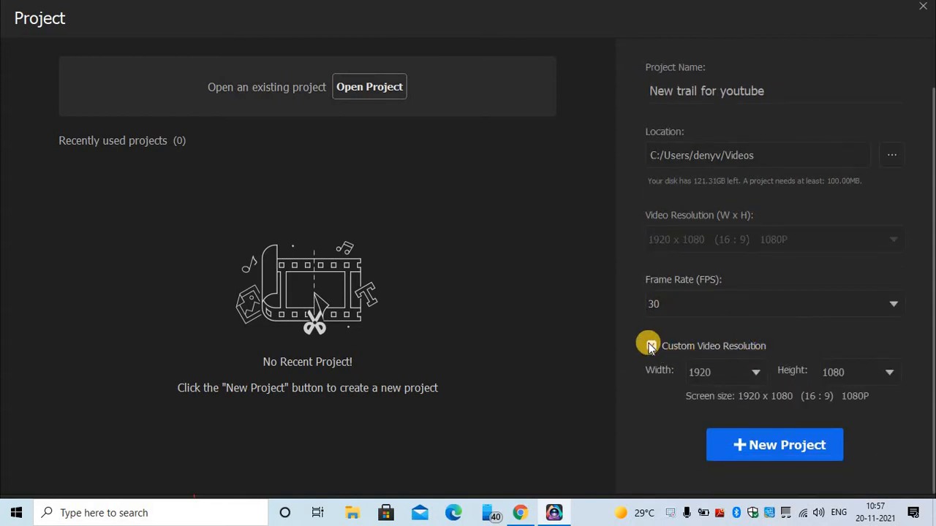
left_click(755, 375)
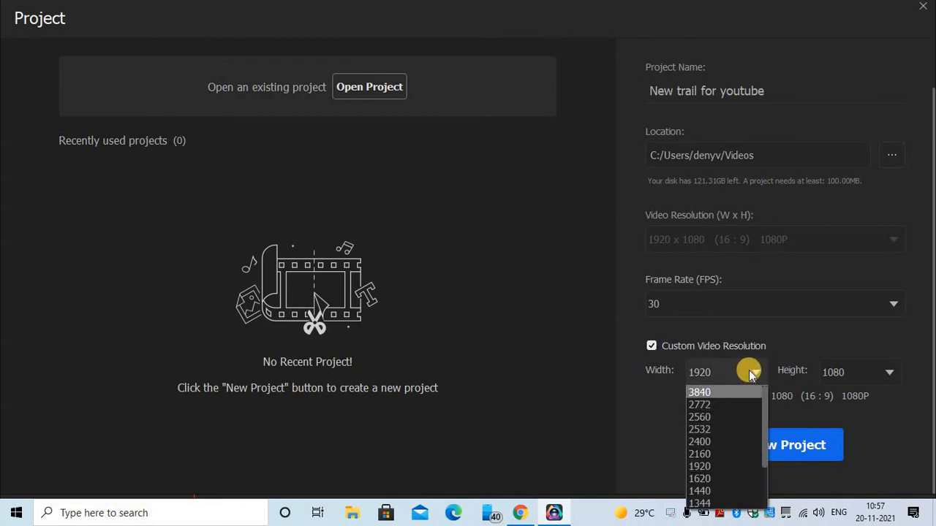
left_click(651, 345)
left_click(750, 246)
left_click(751, 243)
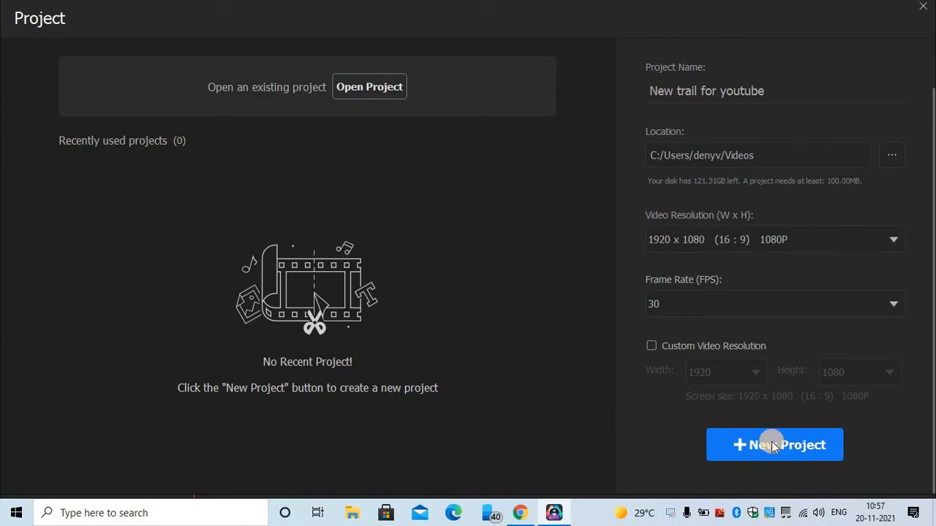
left_click(773, 446)
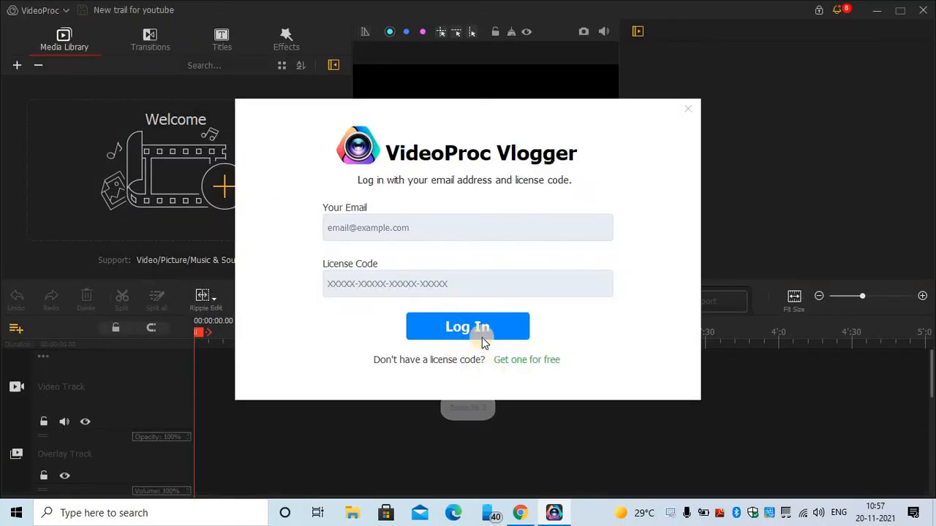
- Request a free licence code by entering the user's e-mail address
left_click(527, 362)
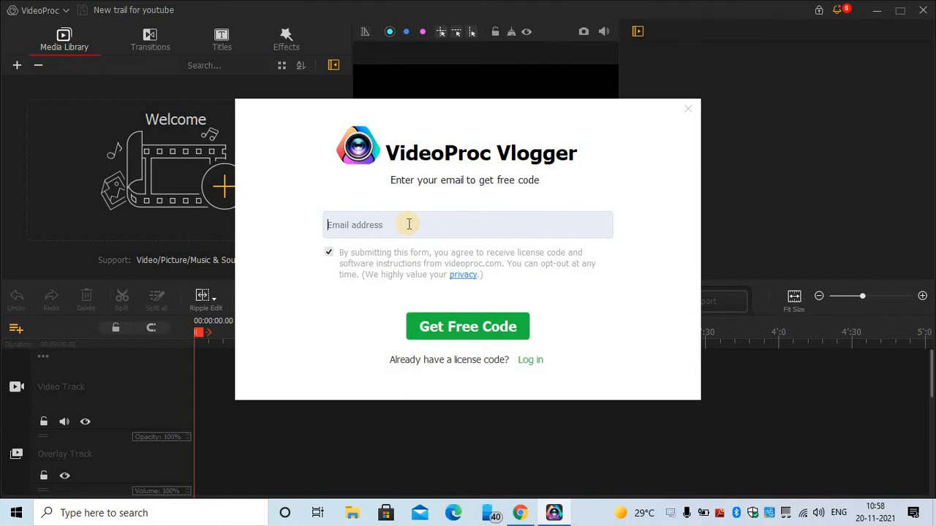
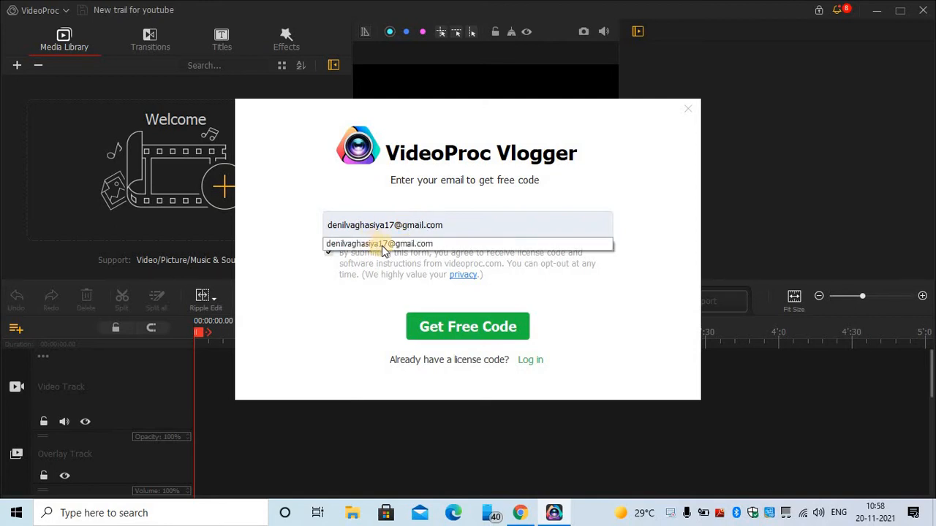
key("ctrl+a")
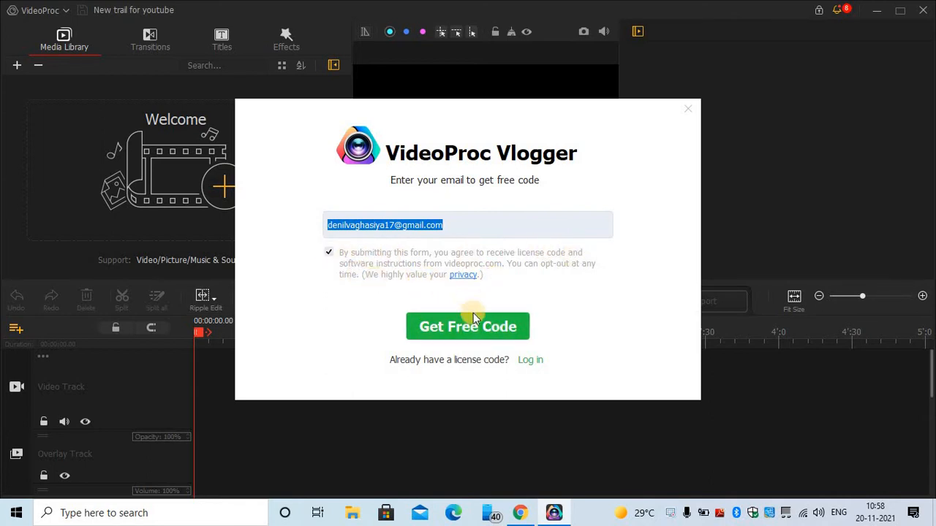
left_click(475, 322)
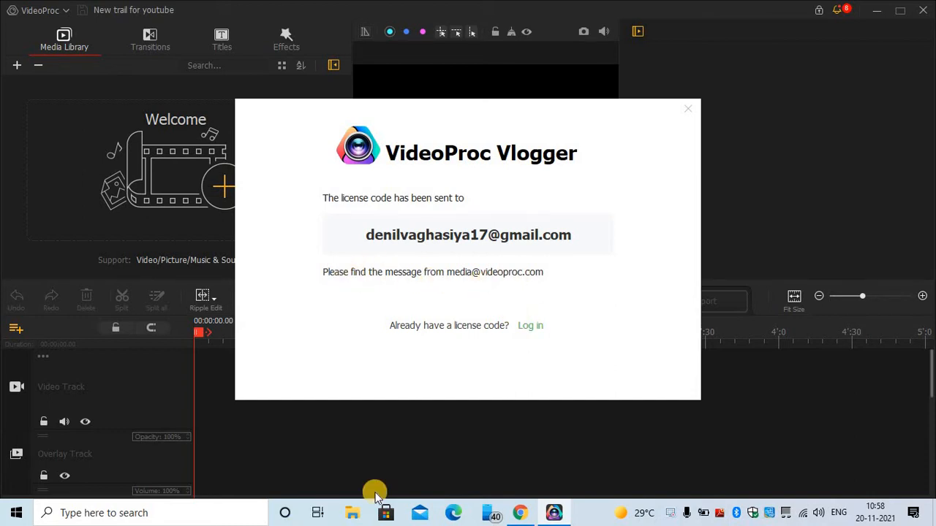
- Open the VideoProc licence-code email in the reloaded Gmail inbox
left_click(520, 513)
left_click(87, 11)
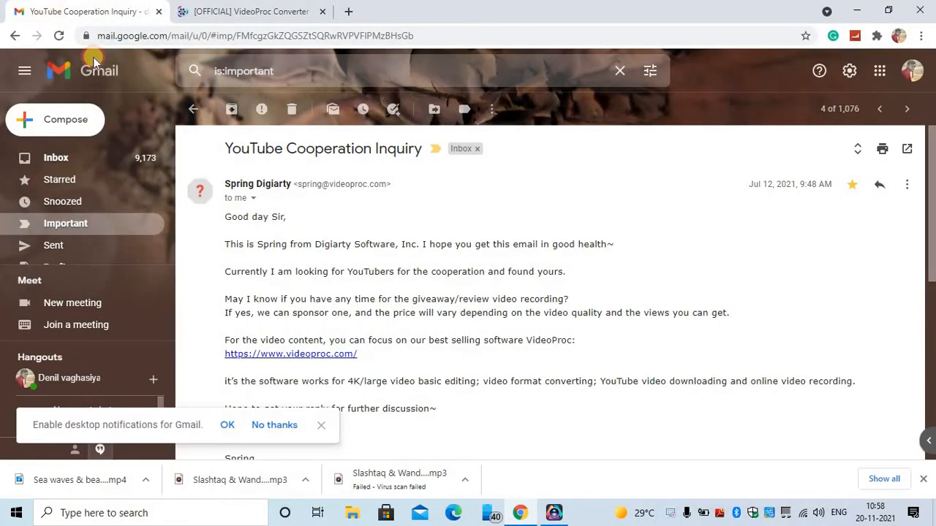
left_click(81, 158)
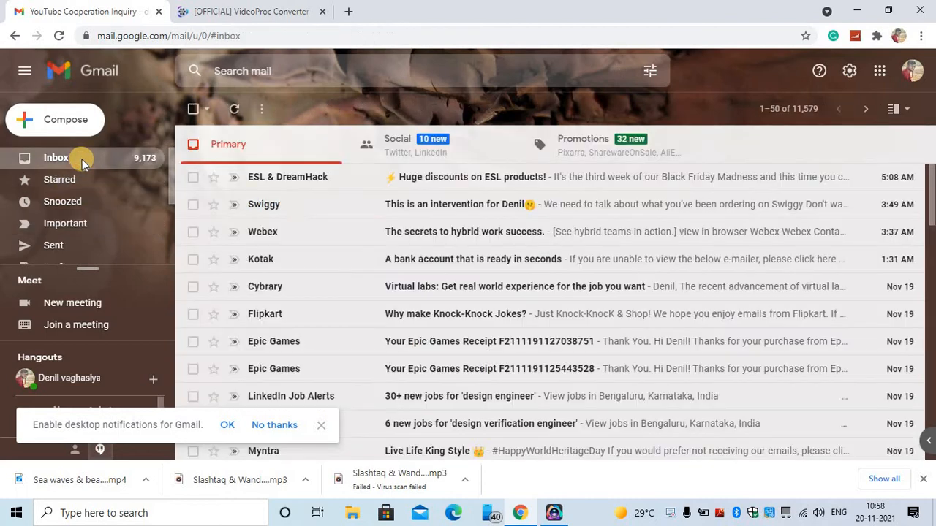
left_click(59, 35)
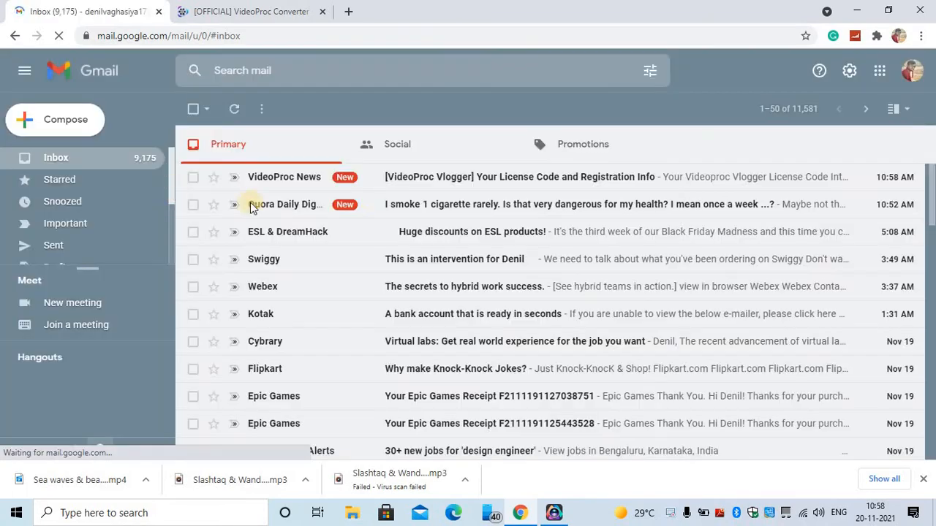
left_click(280, 183)
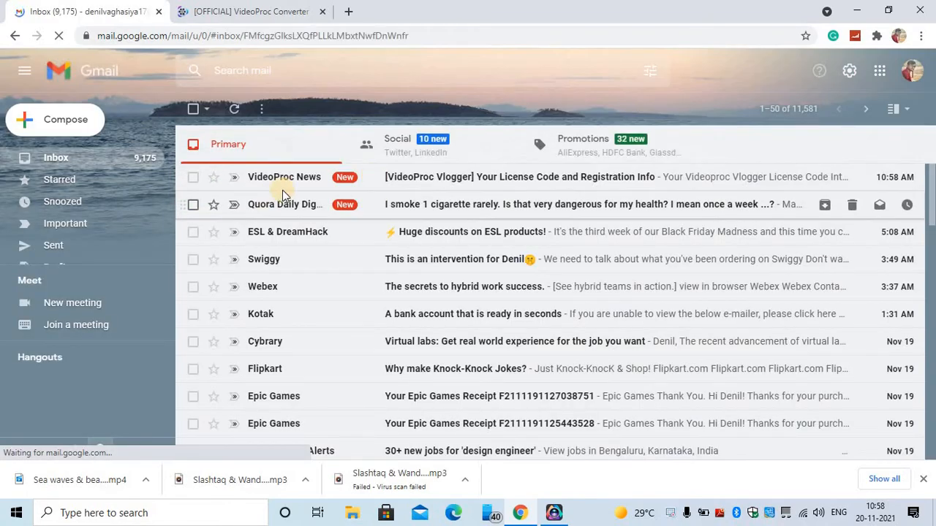
- Copy the Windows licence code from the email
scroll(507, 309, "down", 2)
scroll(642, 351, "up", 2)
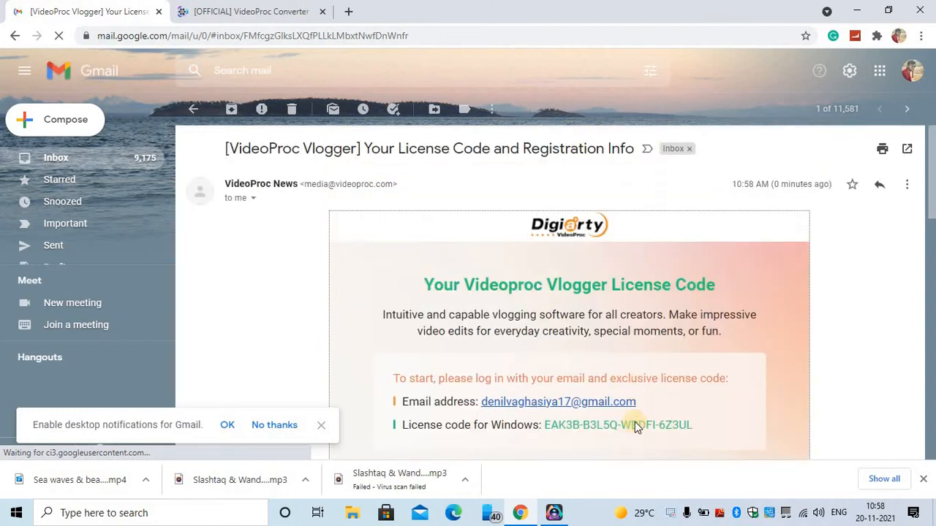
left_click_drag(700, 430, 542, 424)
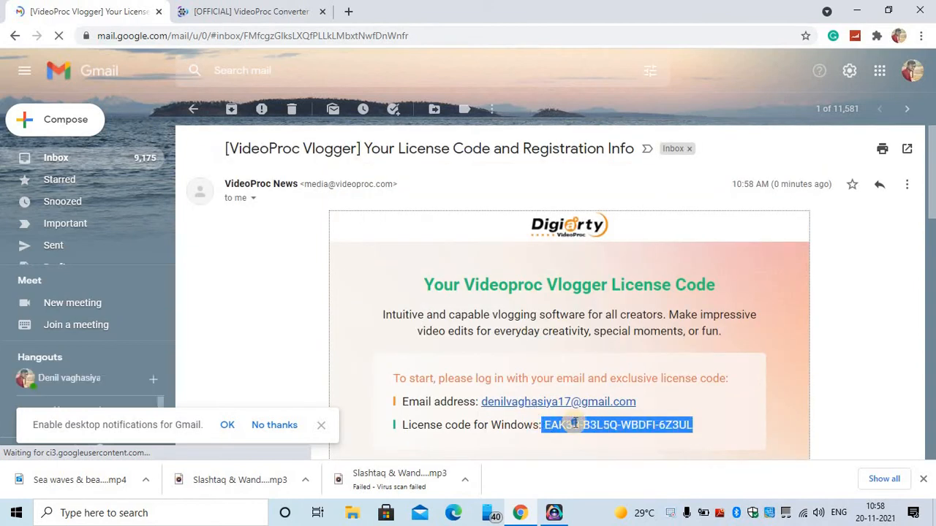
right_click(575, 424)
left_click(622, 357)
scroll(482, 355, "down", 4)
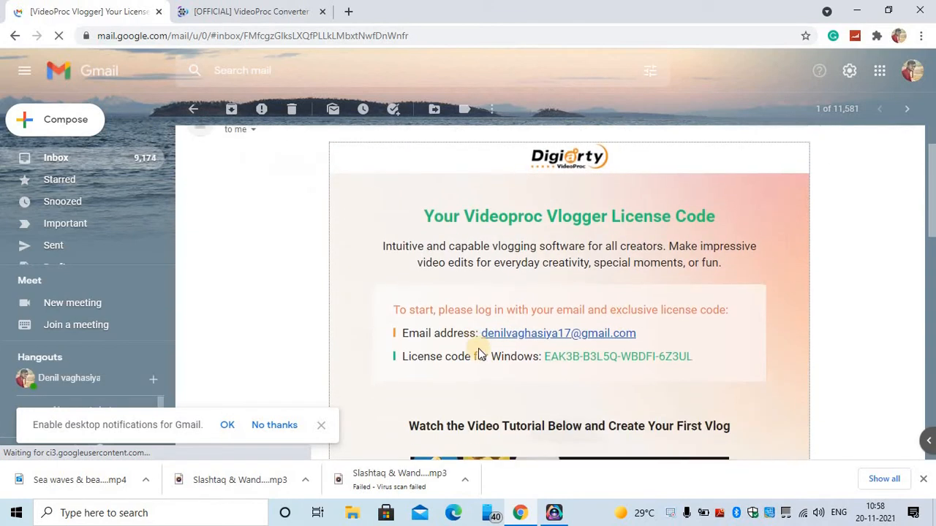
scroll(495, 358, "down", 7)
scroll(494, 358, "up", 10)
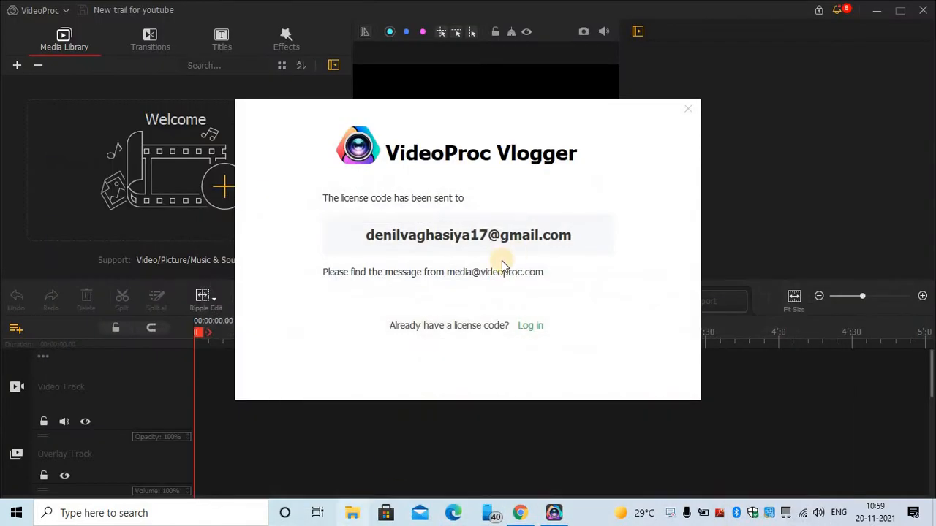
- Paste the licence code into the login form, log in, and dismiss the success message
left_click(541, 328)
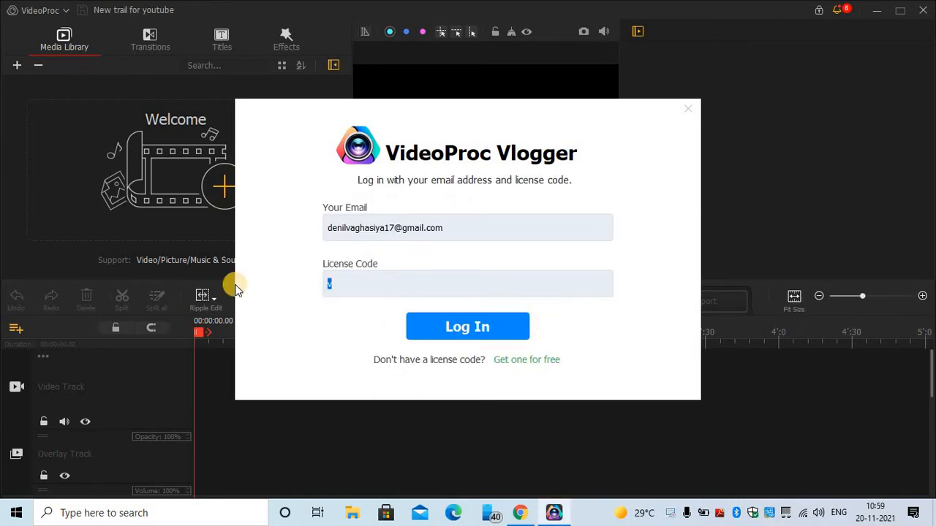
key("ctrl+v")
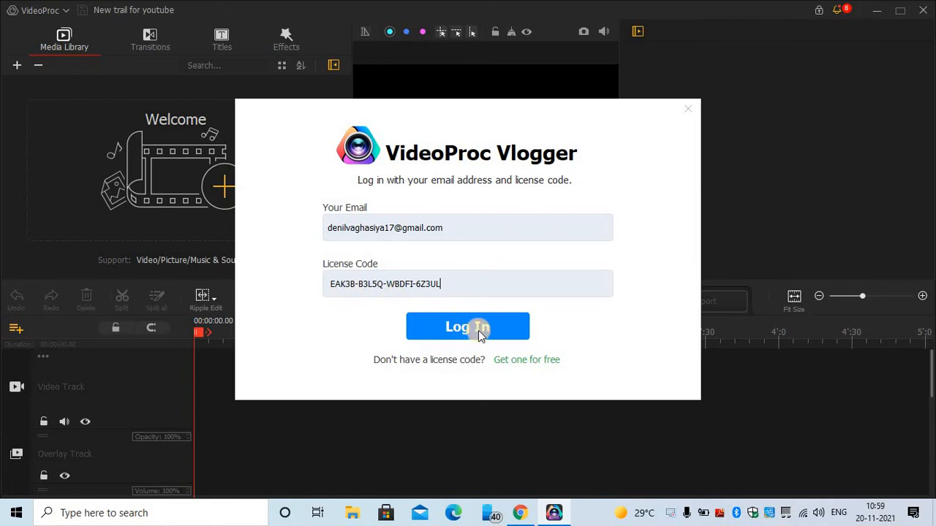
left_click(481, 332)
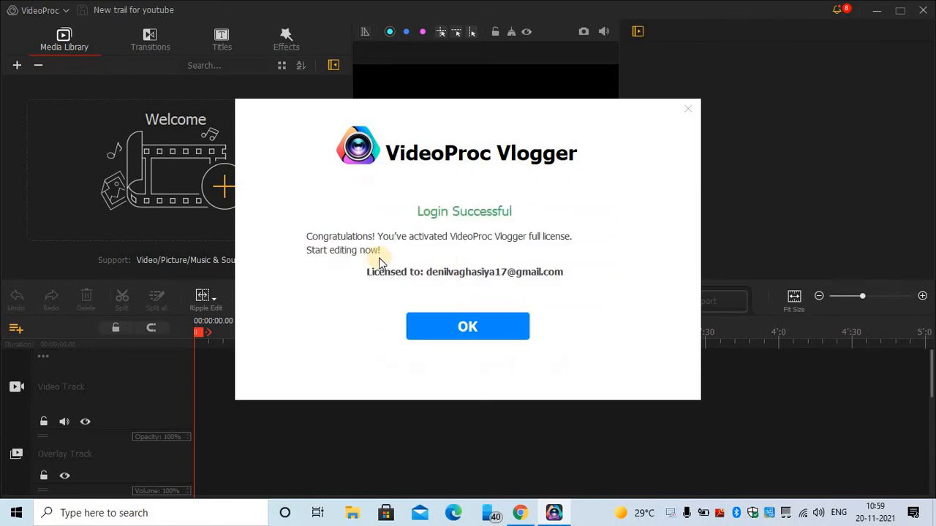
left_click(476, 333)
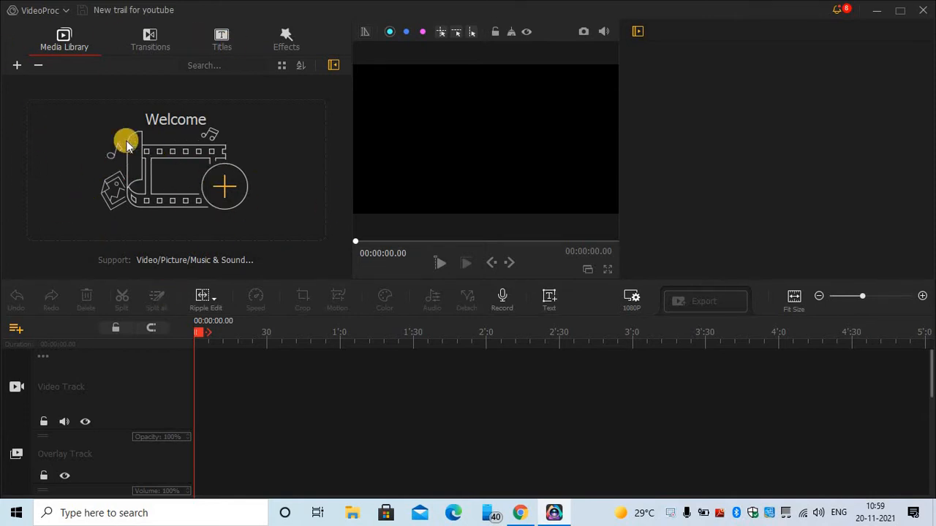
- Import the Sea waves & beach drone video from Downloads
left_click(220, 182)
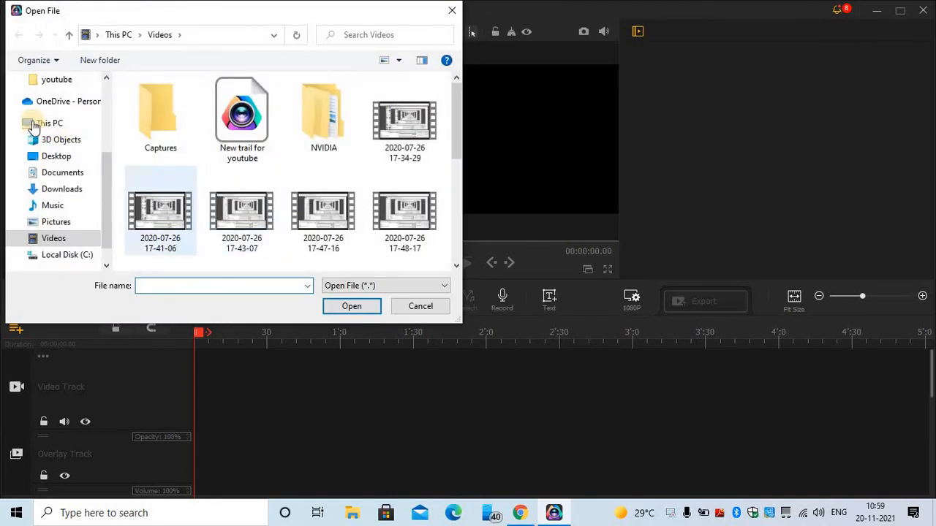
scroll(68, 160, "up", 3)
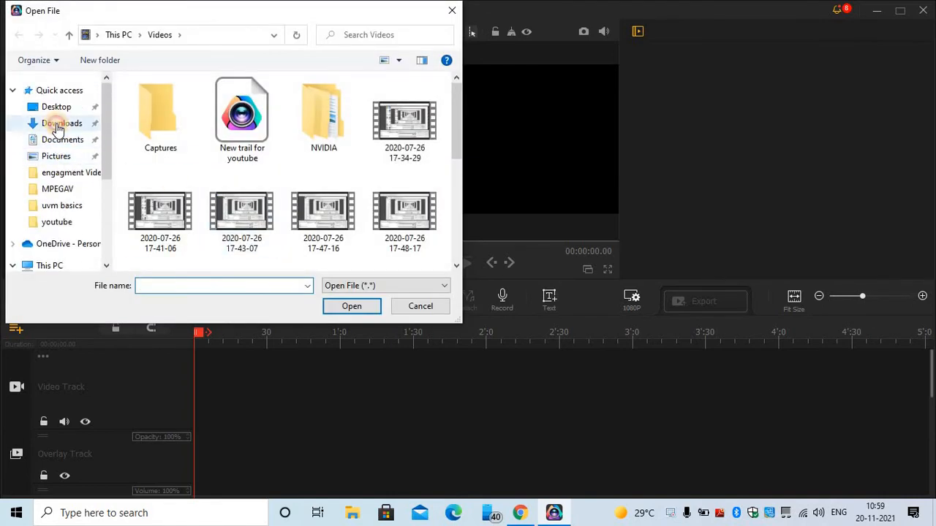
left_click(61, 123)
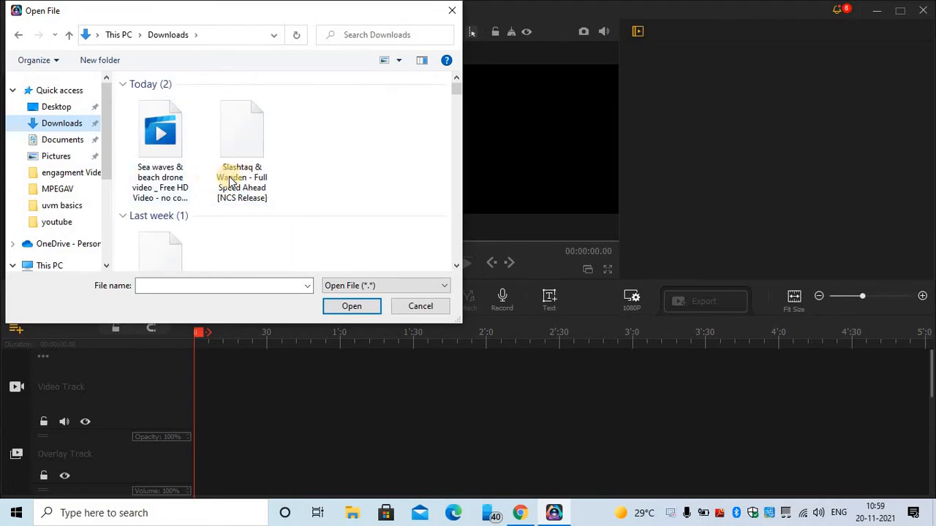
left_click(143, 164)
left_click(352, 307)
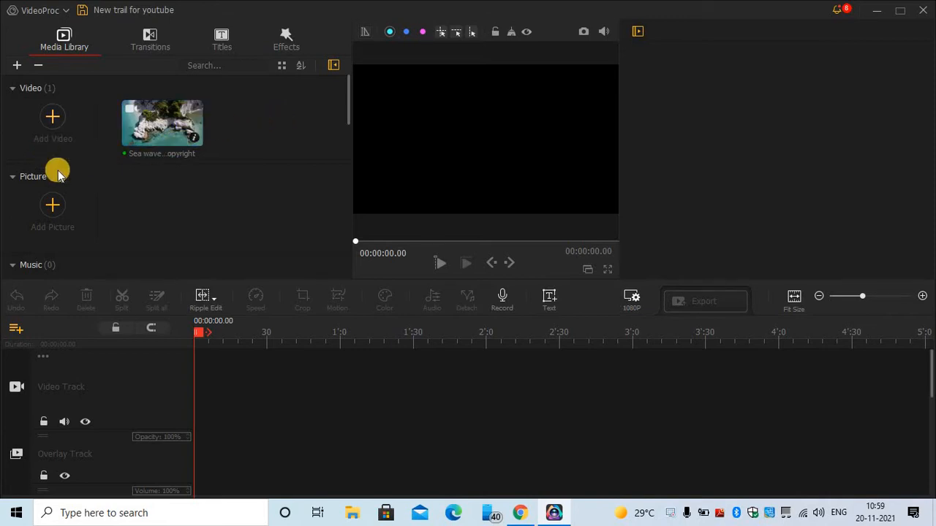
scroll(58, 209, "down", 3)
scroll(60, 244, "up", 1)
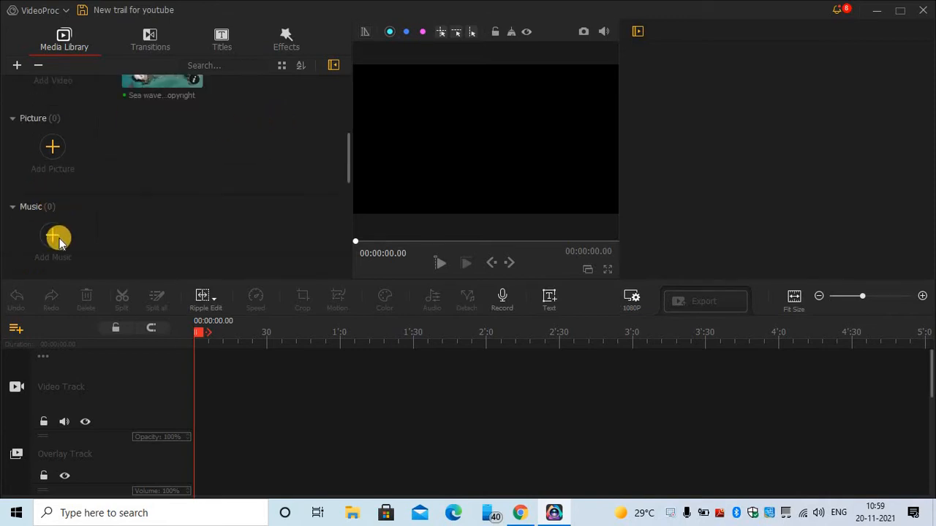
- Import the Slashtaq & Wanden music track from Downloads
left_click(57, 238)
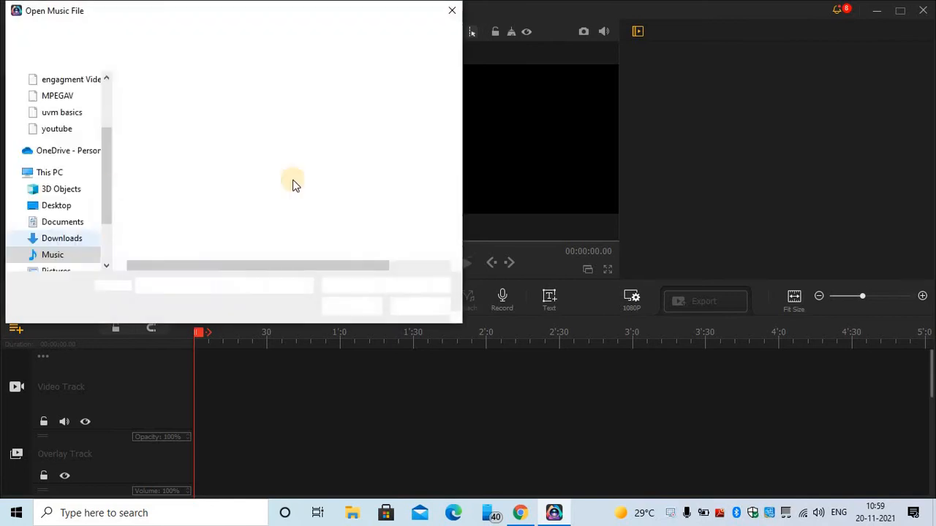
left_click(67, 238)
left_click(249, 161)
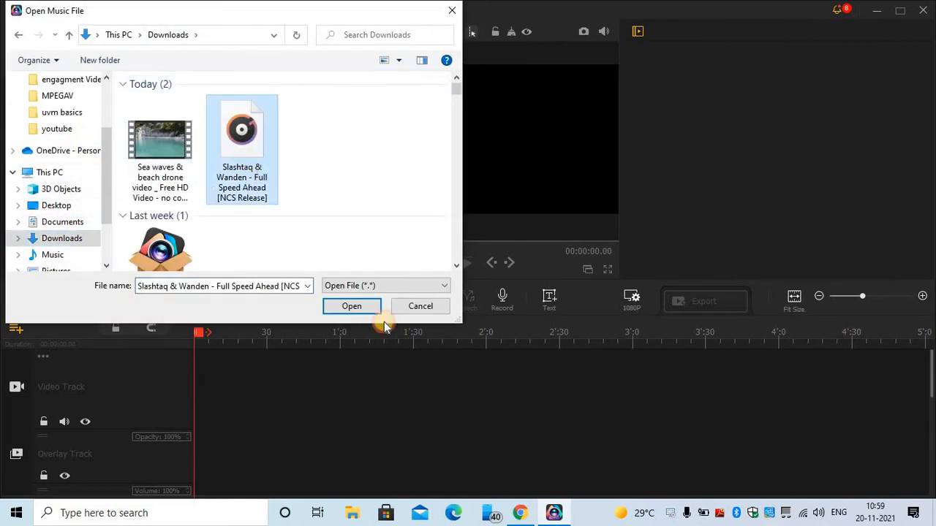
left_click(352, 306)
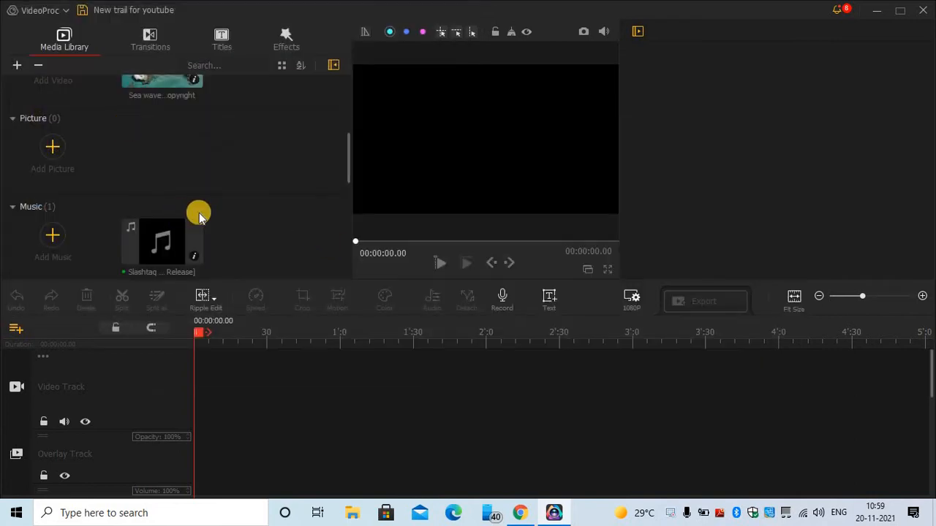
scroll(208, 168, "up", 2)
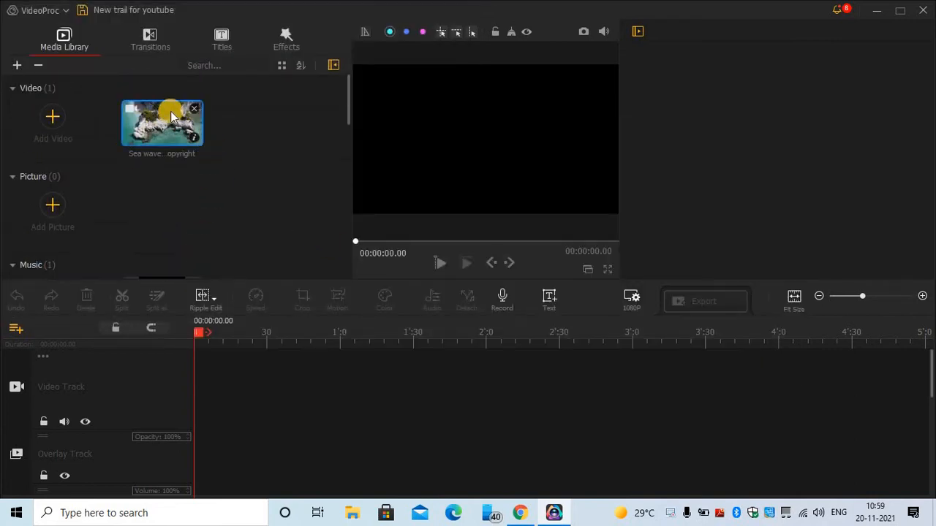
- Place the sea waves drone clip on the Video Track and widen the preview area
left_click_drag(169, 130, 303, 375)
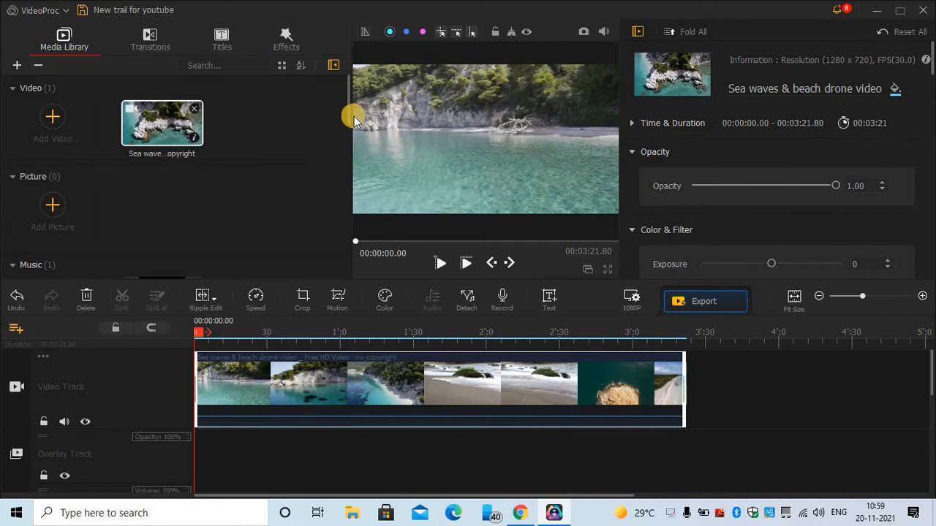
left_click_drag(351, 127, 239, 136)
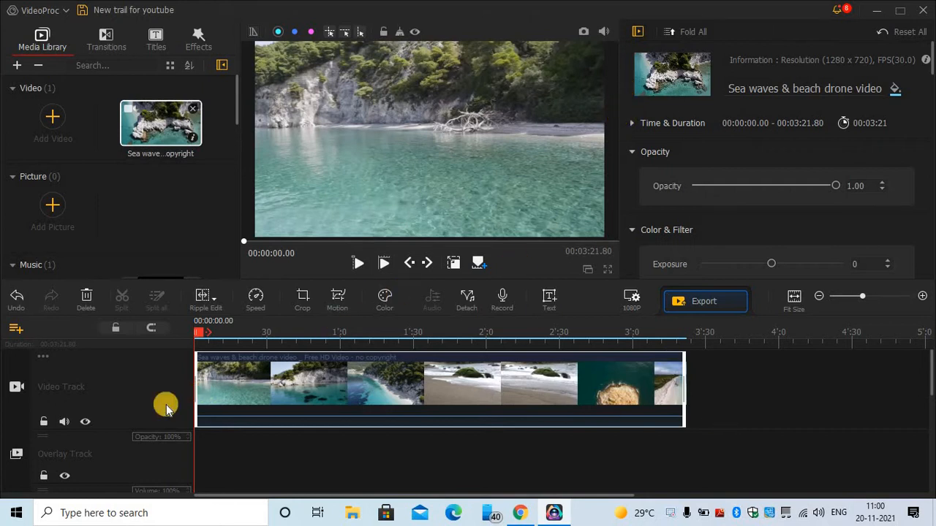
scroll(170, 251, "down", 2)
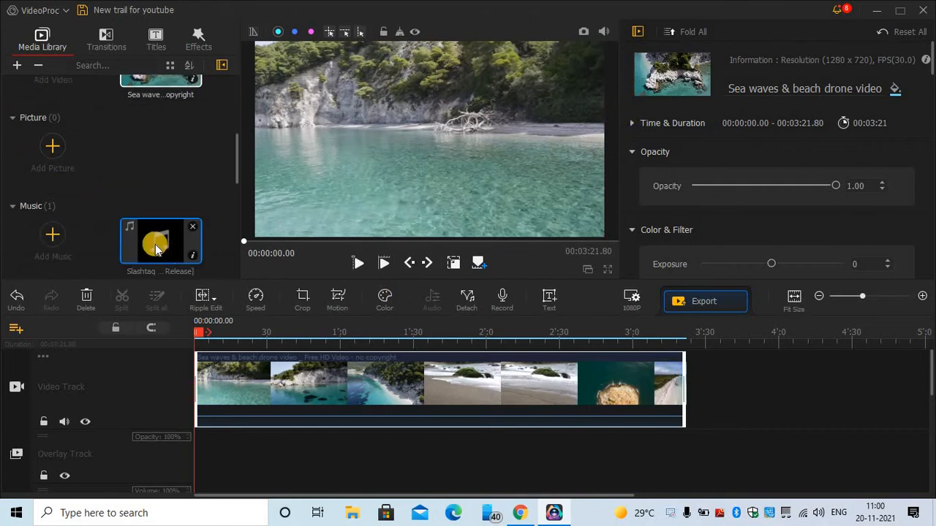
- Put the Slashtaq & Wanden Full Speed Ahead music on the Audio Track at zero
left_click_drag(156, 250, 211, 458)
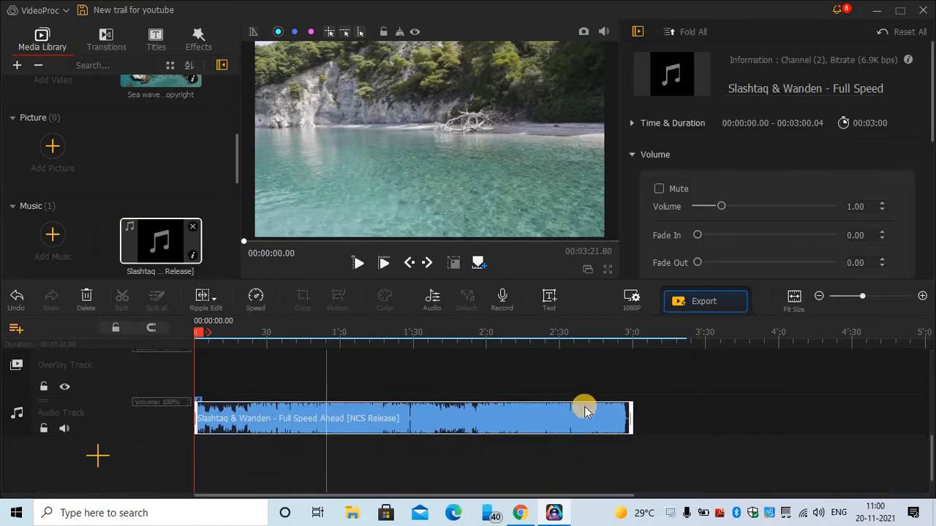
mouse_move(633, 410)
left_mouse_down()
mouse_move(689, 407)
mouse_move(647, 415)
left_mouse_up()
scroll(641, 465, "up", 4)
scroll(642, 466, "down", 3)
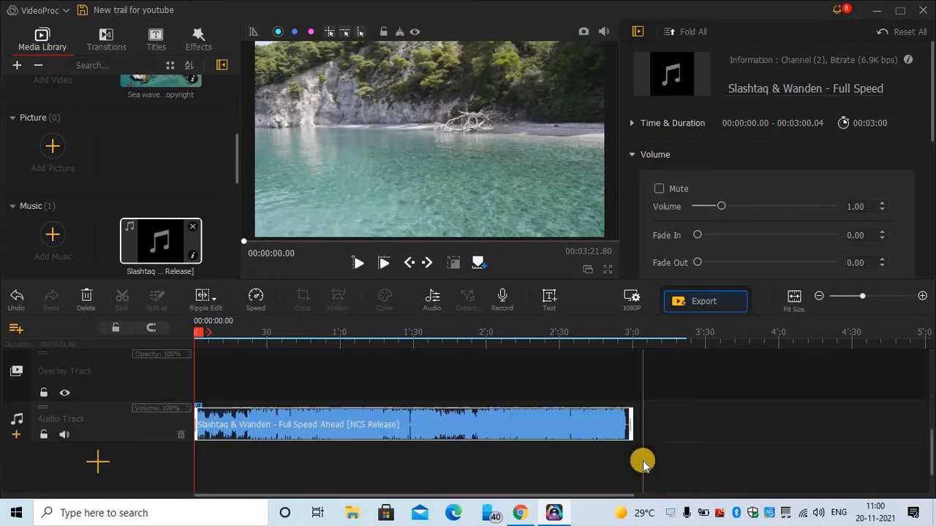
- Check the music clip's end, close a news pop-up and dismiss the clip's context menu
left_click(629, 420)
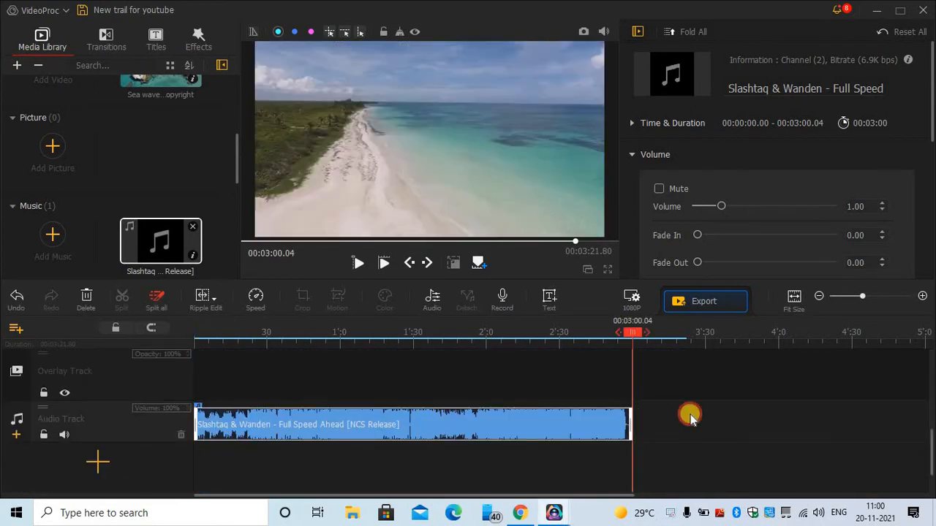
left_click_drag(690, 415, 690, 412)
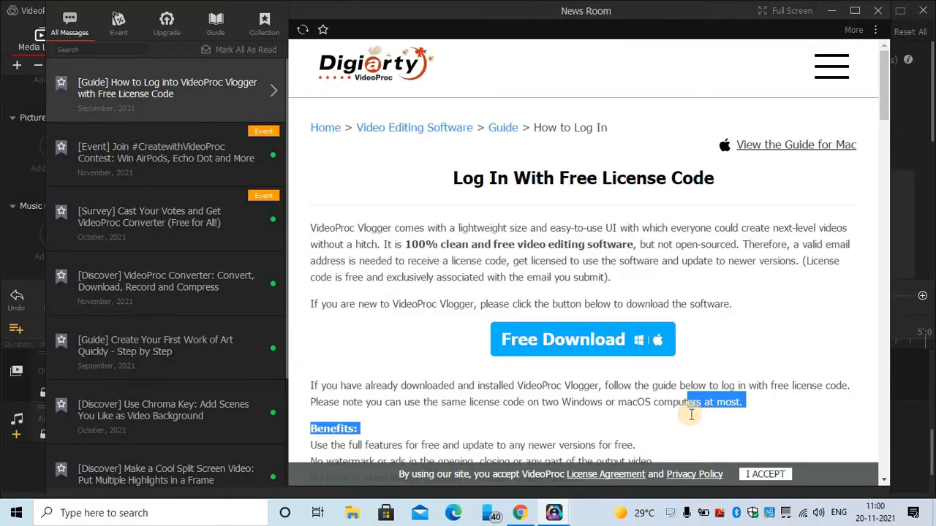
left_click(762, 475)
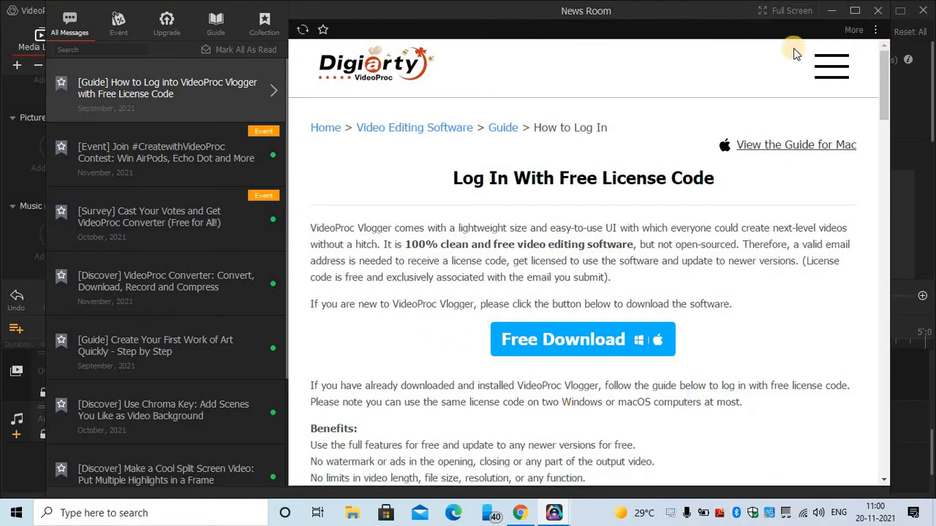
left_click_drag(528, 18, 508, 57)
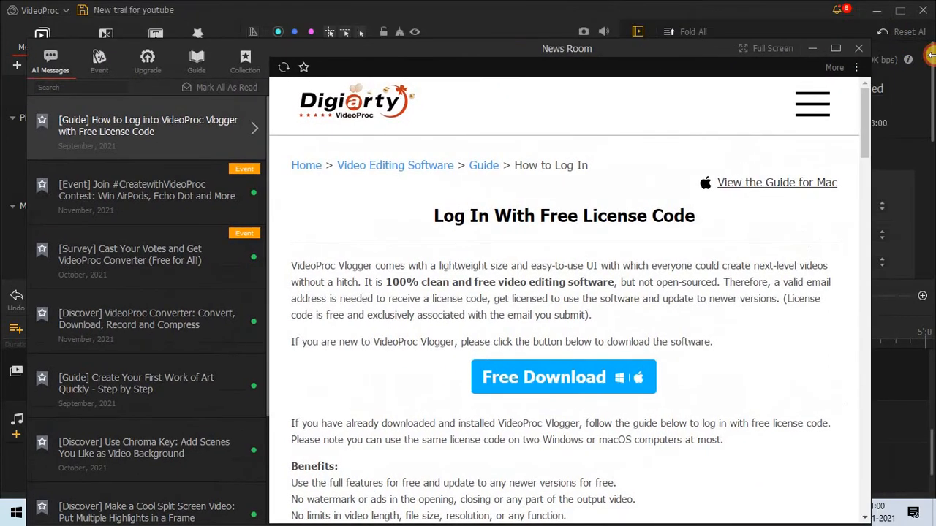
left_click(855, 48)
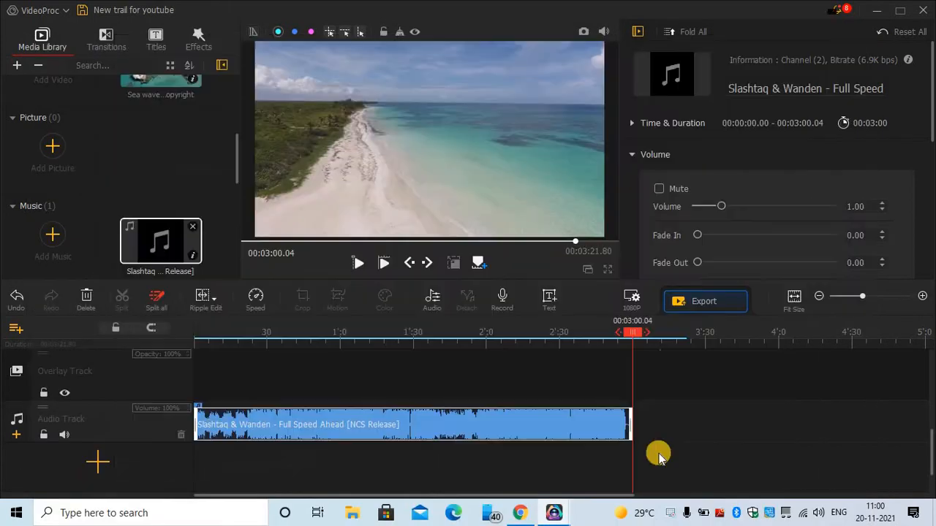
right_click(620, 428)
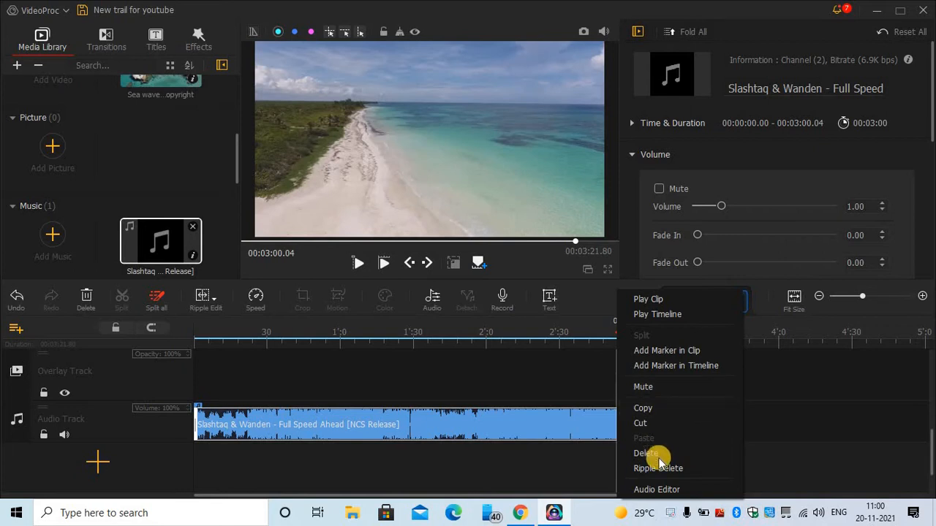
left_click(558, 442)
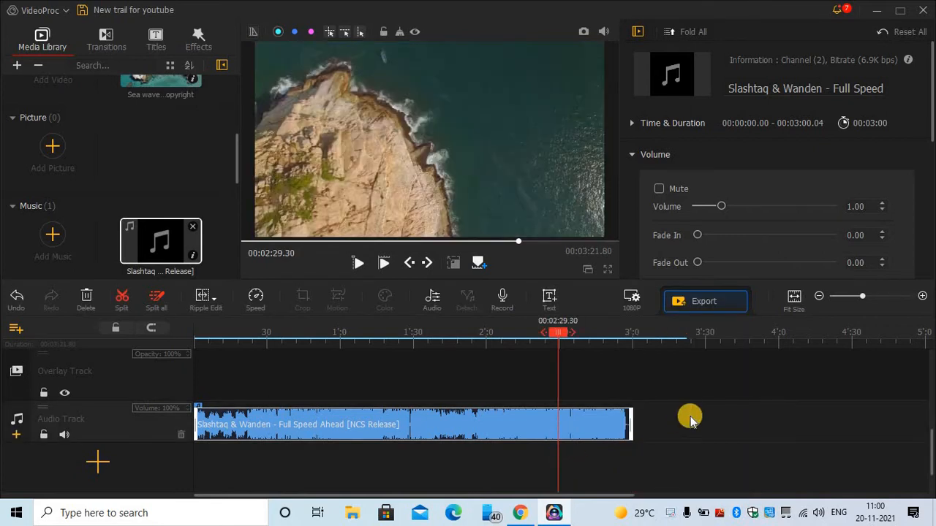
scroll(690, 416, "up", 3)
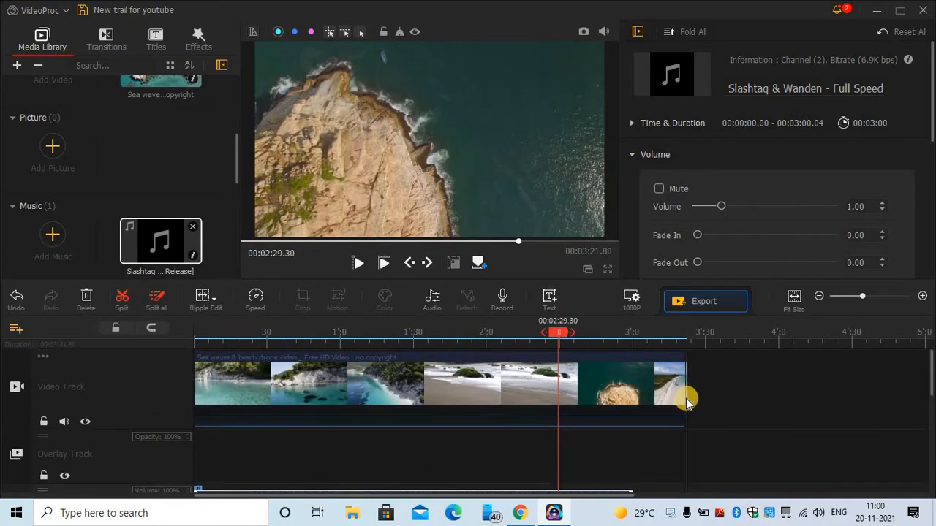
- Select the sea waves drone clip, keep its opacity at 1.00, and move the playhead to 0:10.70
left_click(687, 400)
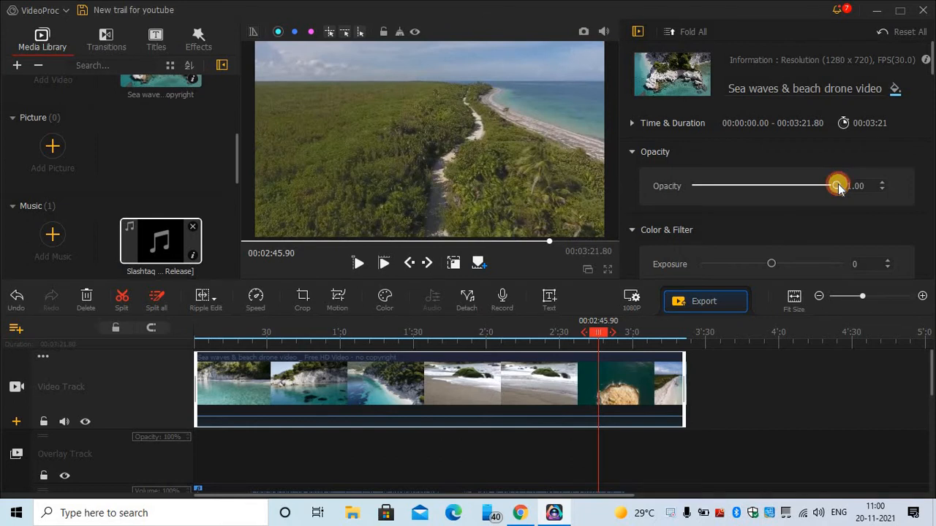
left_click_drag(825, 189, 838, 203)
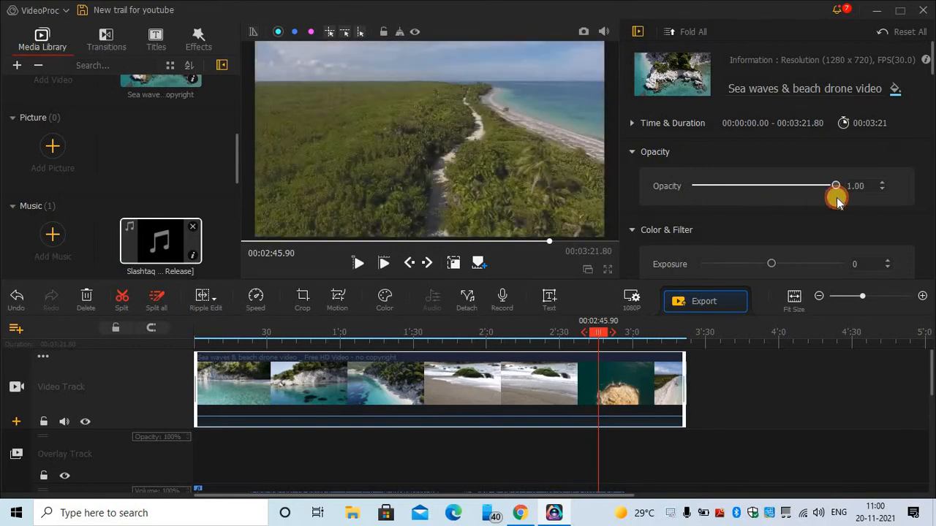
left_click(347, 390)
left_click(220, 362)
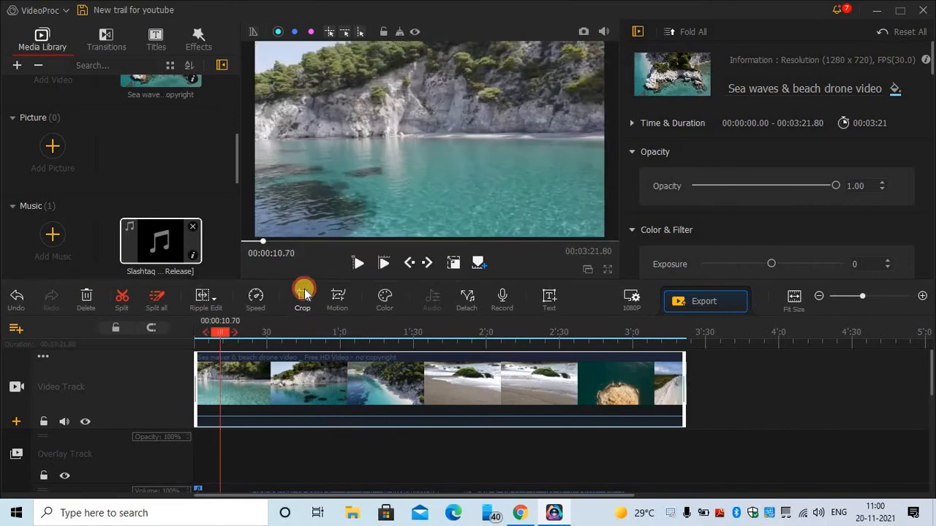
- Open the drone clip's Crop editor with a free ratio and preview the clip
double_click(220, 370)
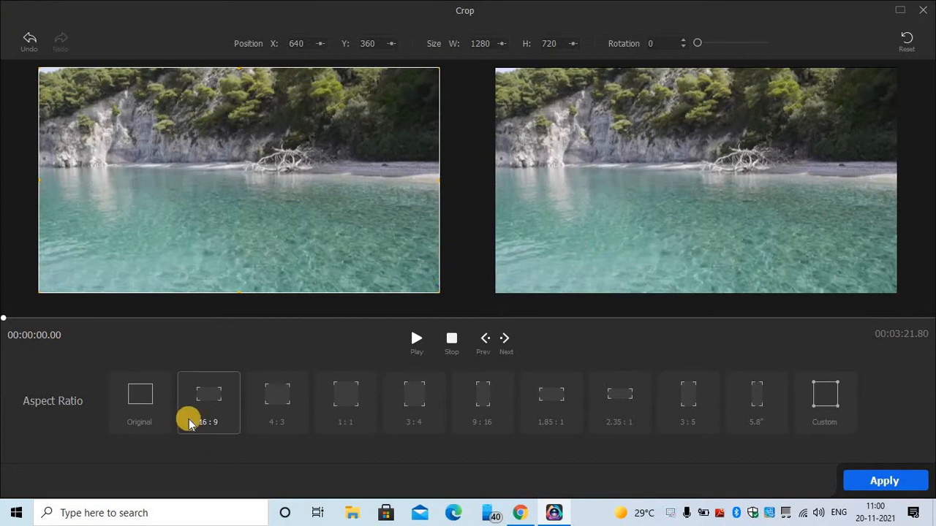
left_click(831, 403)
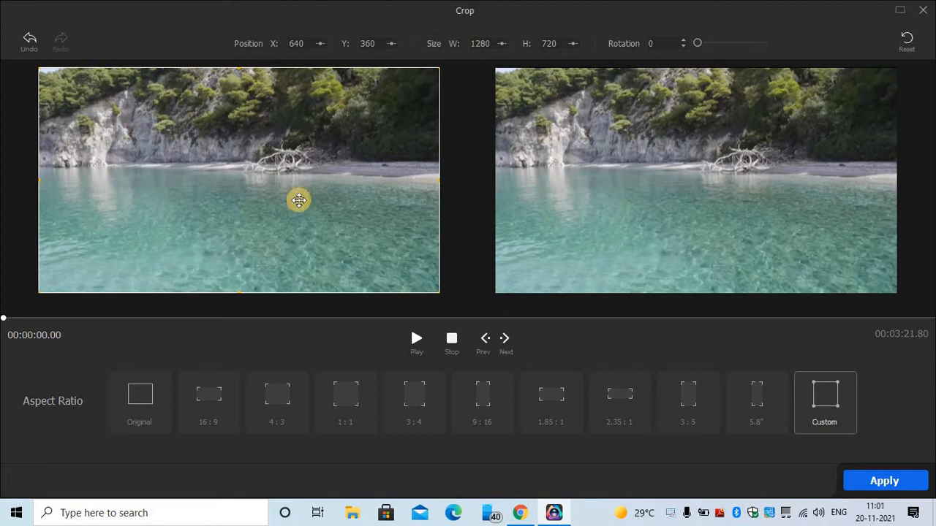
left_click(208, 398)
left_click(825, 399)
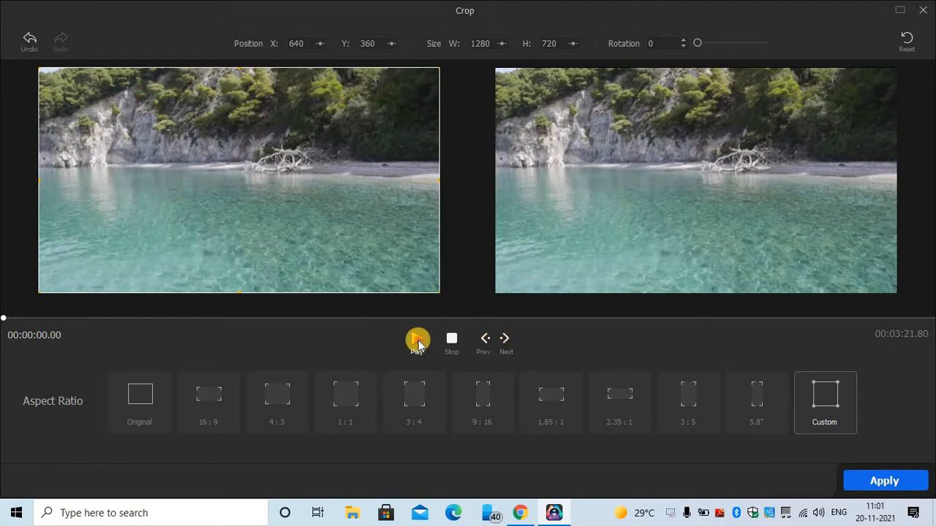
left_click(417, 341)
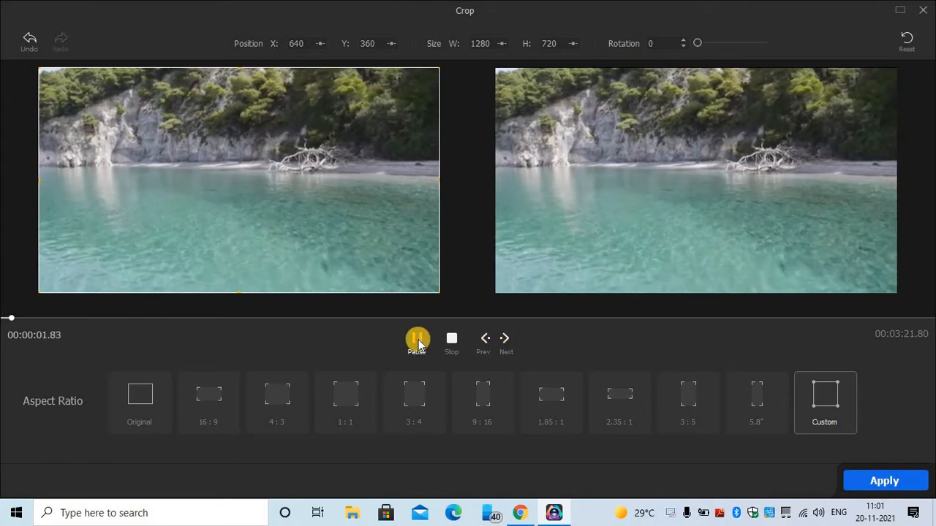
- After trying the 5.8" and Original presets, crop the right edge to 1190 × 719 and apply
left_click(766, 408)
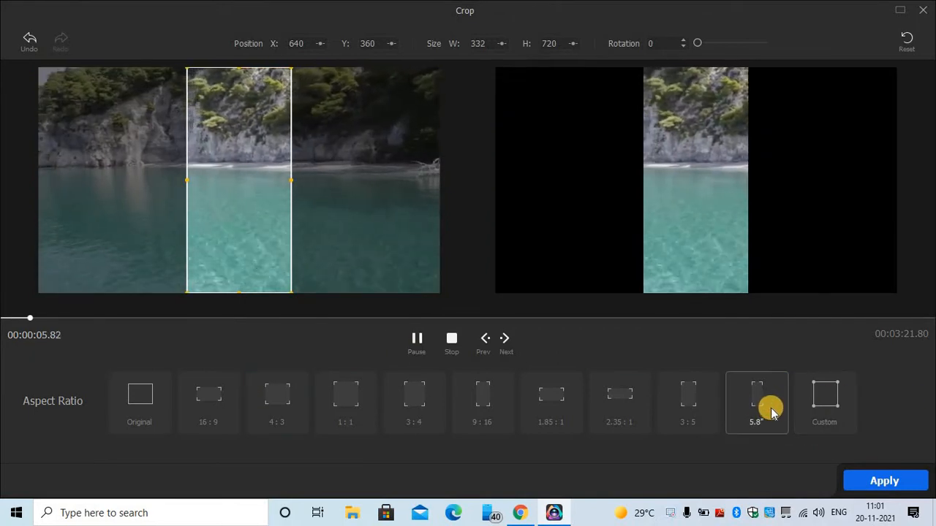
left_click(767, 408)
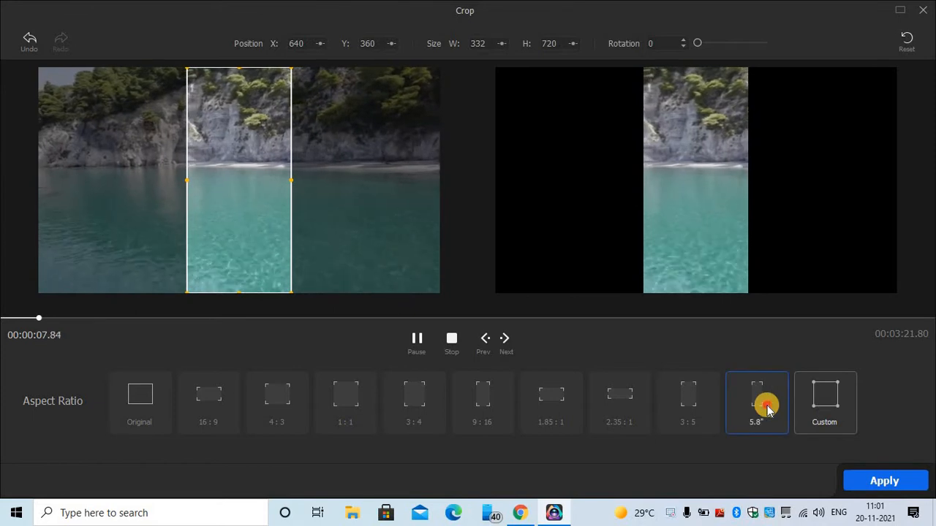
left_click(124, 407)
left_click(834, 398)
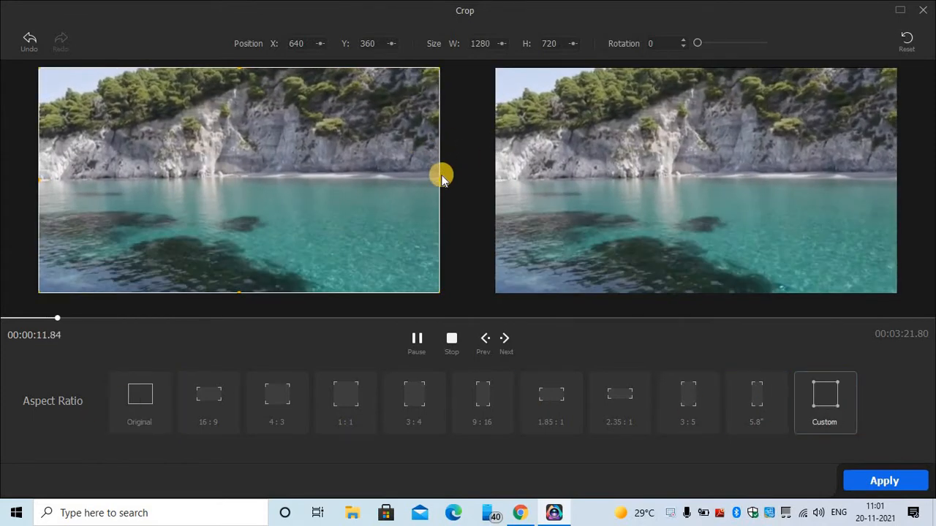
mouse_move(438, 177)
left_mouse_down()
mouse_move(307, 176)
mouse_move(422, 180)
left_mouse_up()
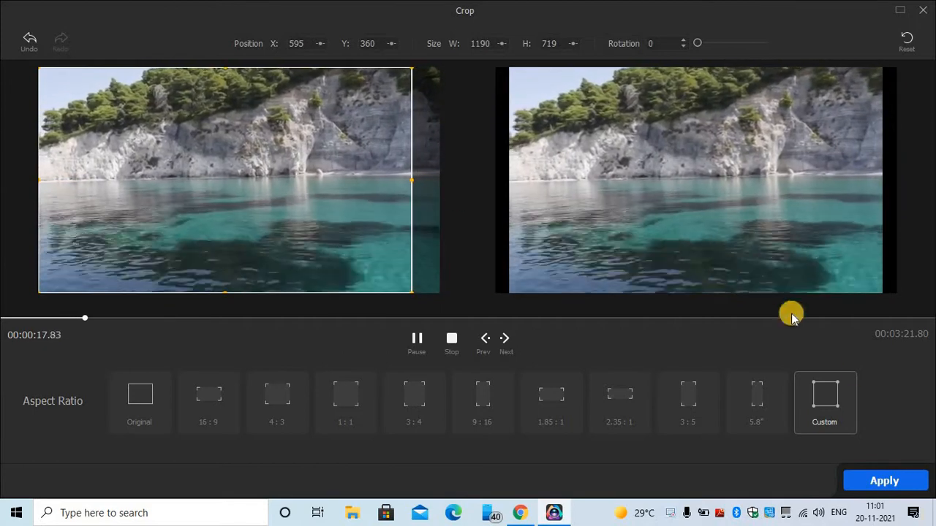
left_click(886, 481)
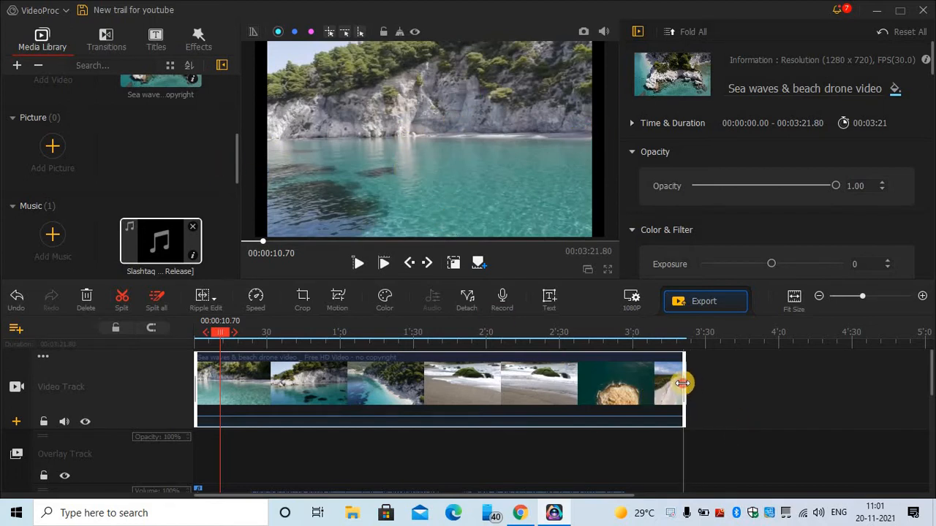
- Shorten the drone clip to 00:02:56.79 so it ends before the 3:00 music, then open Speed
left_click_drag(682, 383, 621, 394)
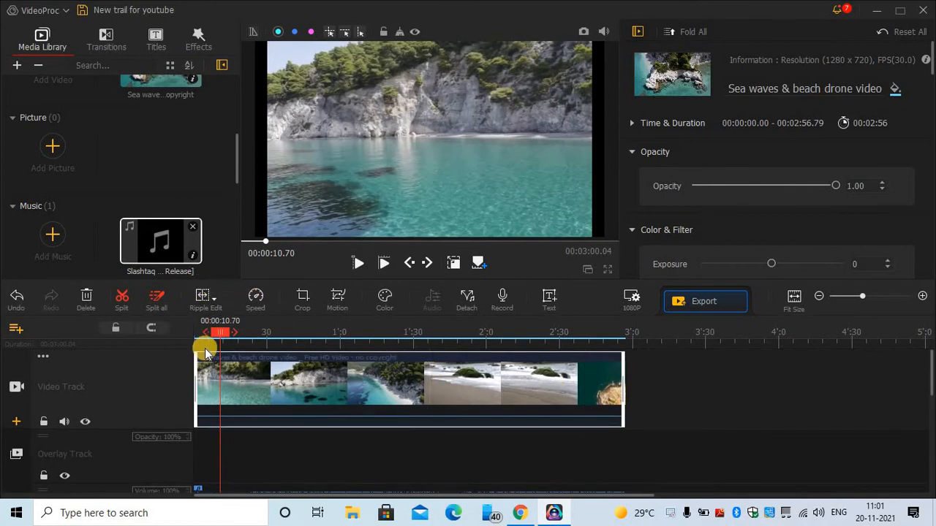
left_click(256, 299)
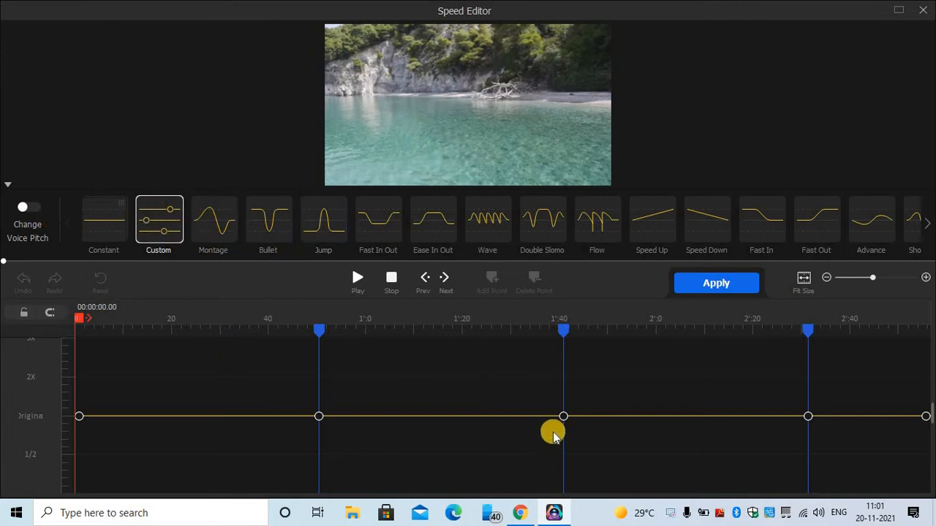
- Zoom the Custom speed timeline to 10-second steps and raise the 50-second point to 2X
scroll(529, 428, "up", 1)
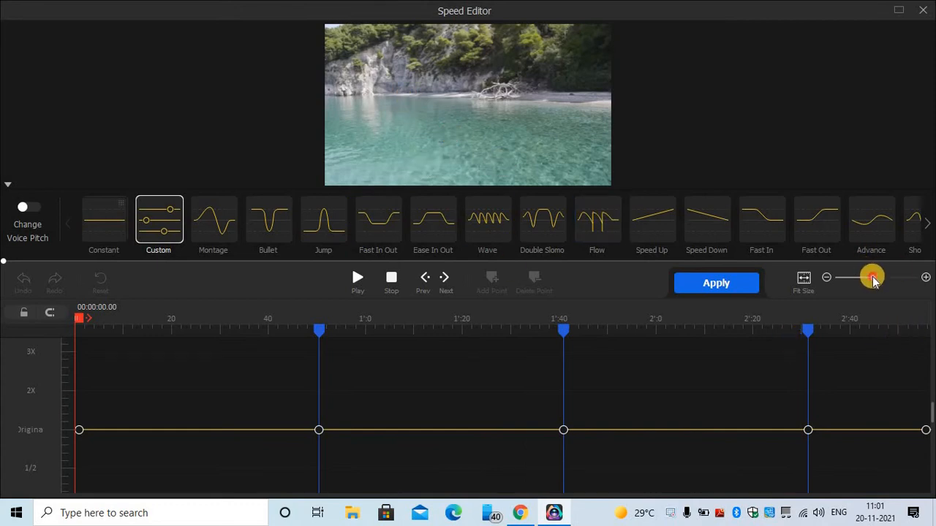
left_click_drag(872, 277, 874, 280)
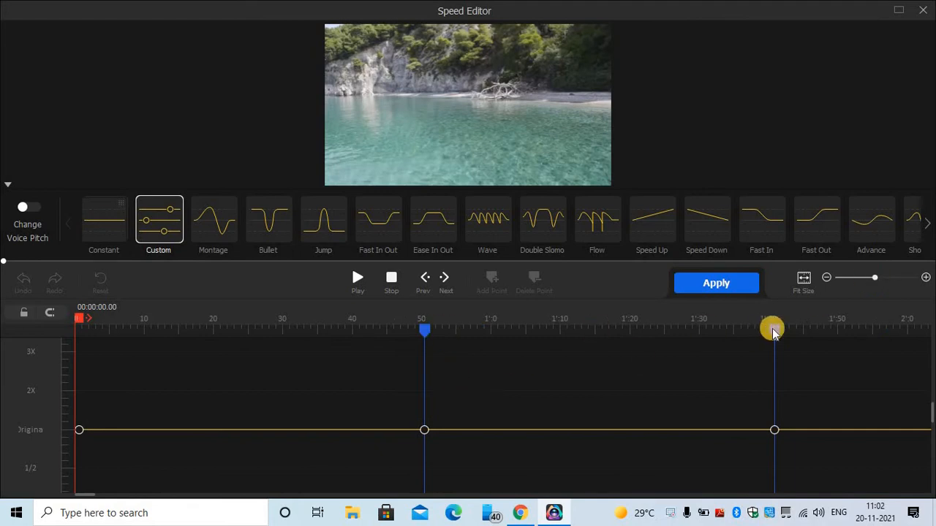
scroll(603, 430, "down", 1)
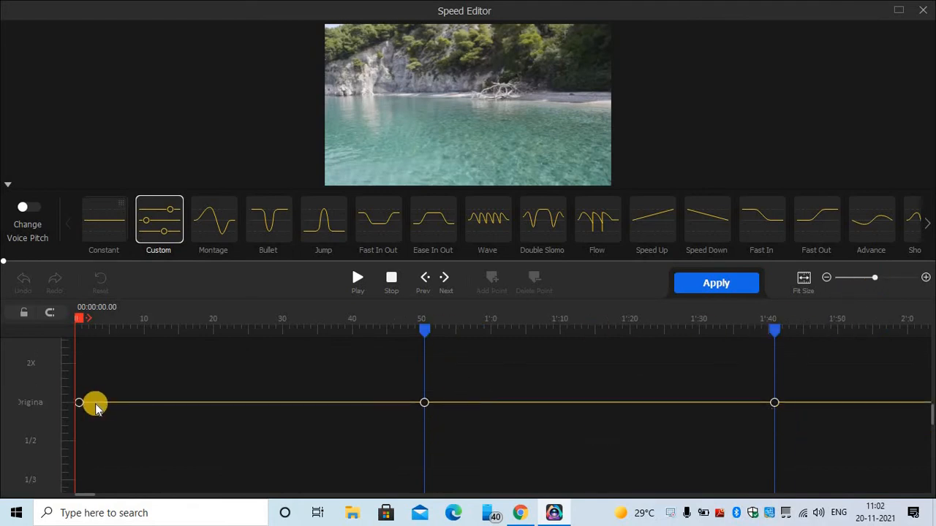
left_click_drag(96, 404, 94, 388)
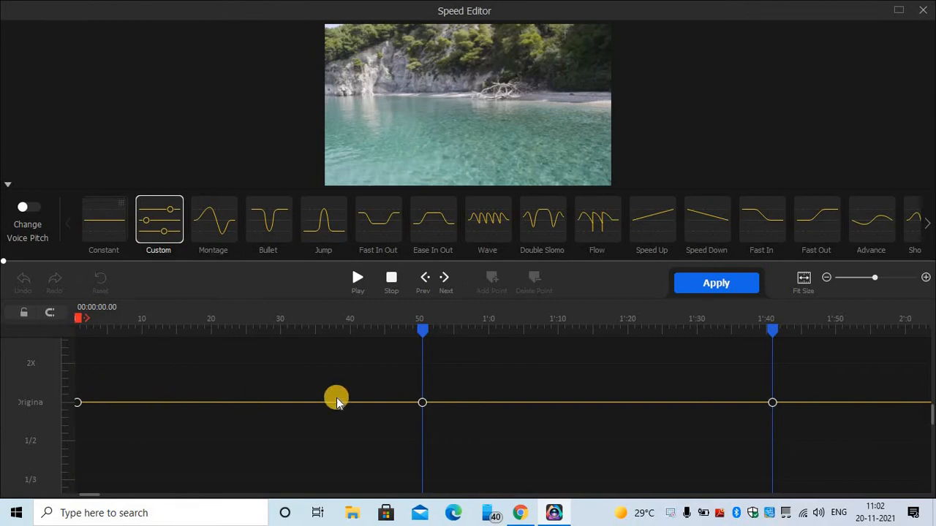
left_click_drag(421, 403, 421, 365)
- Preview the speed ramp around 23–33 seconds and apply it, shortening the clip to 2:25.81
scroll(431, 376, "up", 2)
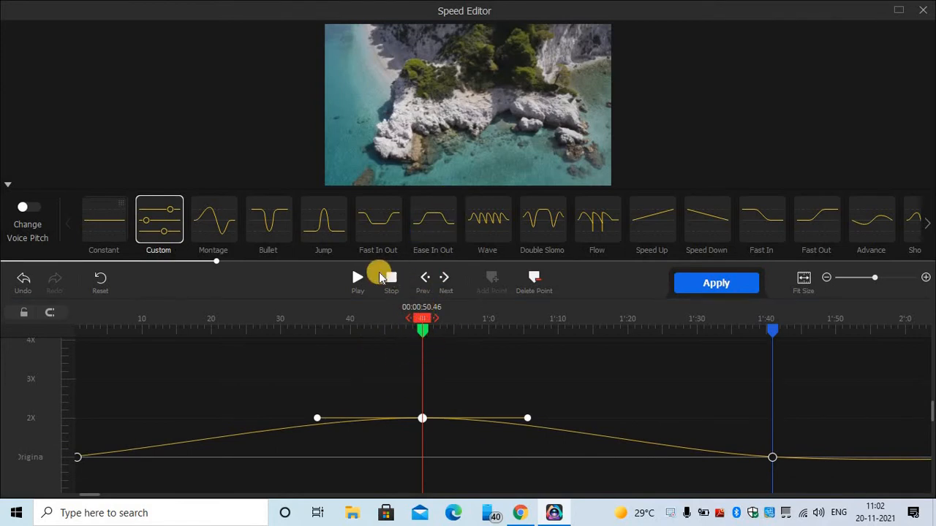
left_click(358, 281)
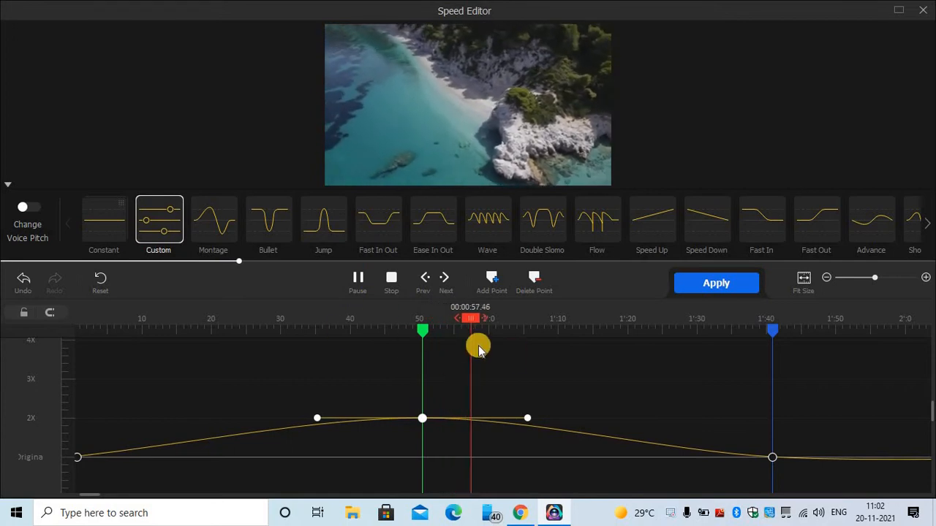
scroll(446, 341, "down", 2)
scroll(453, 341, "up", 2)
left_click_drag(472, 317, 132, 337)
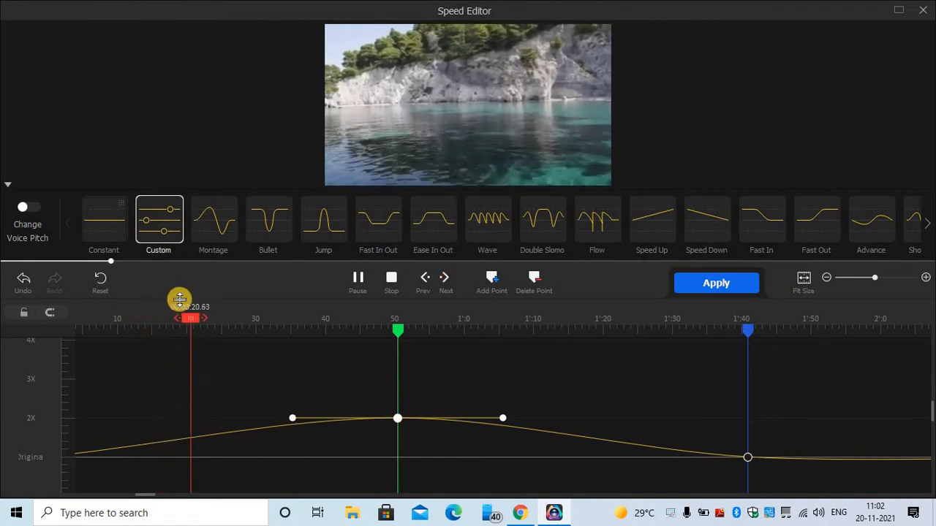
left_click_drag(202, 313, 276, 326)
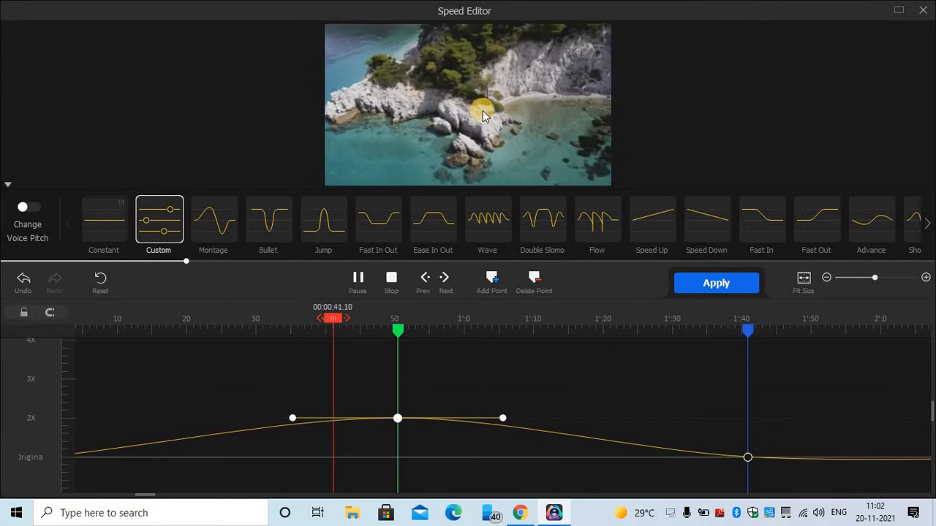
left_click(740, 284)
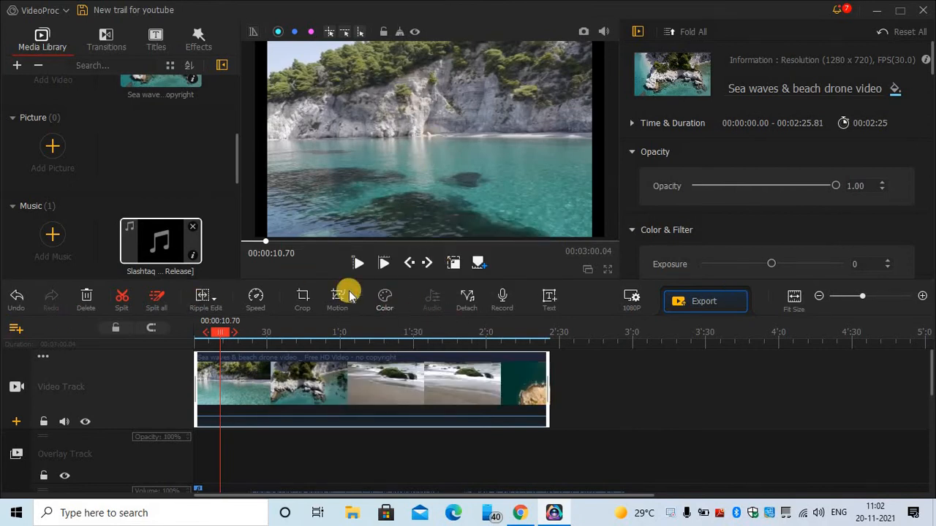
- In the Color & Filter Editor, try the Travel5, 6, 8, 9 and Dark filters on the clip
left_click(379, 299)
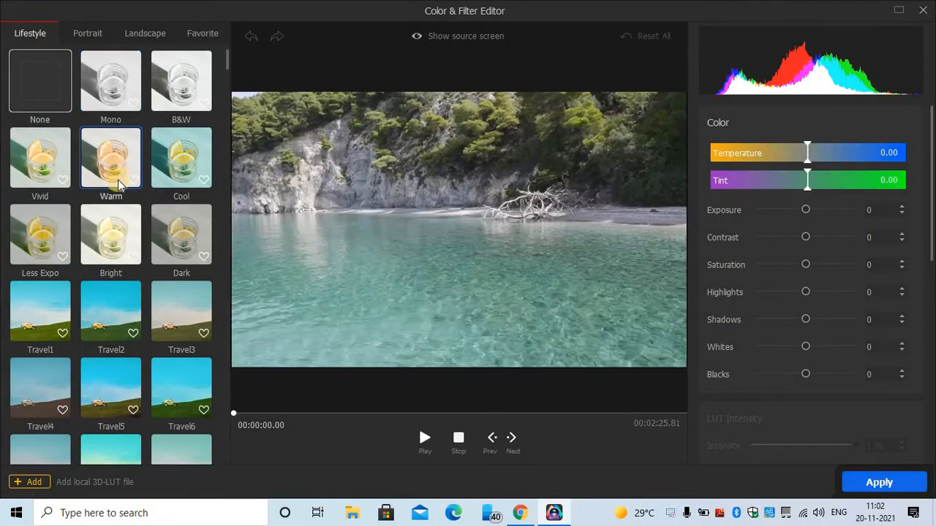
scroll(135, 342, "down", 5)
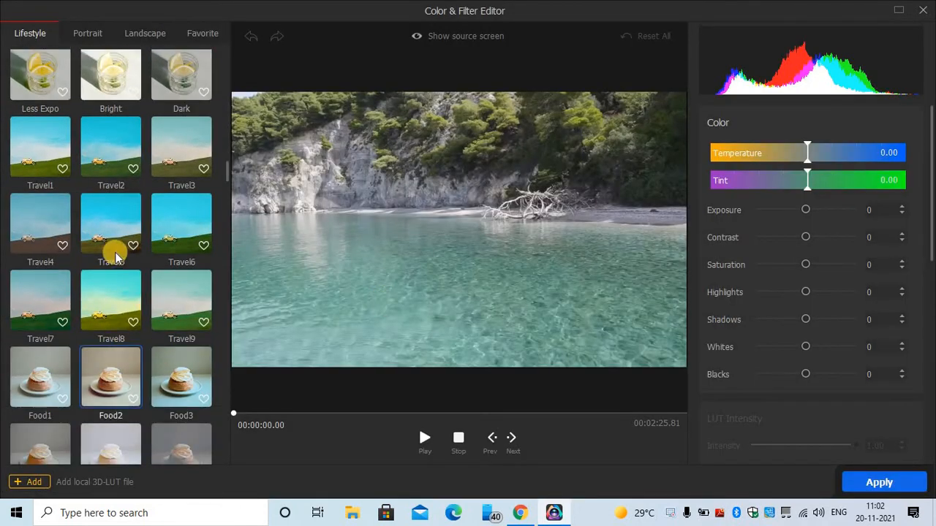
left_click(114, 315)
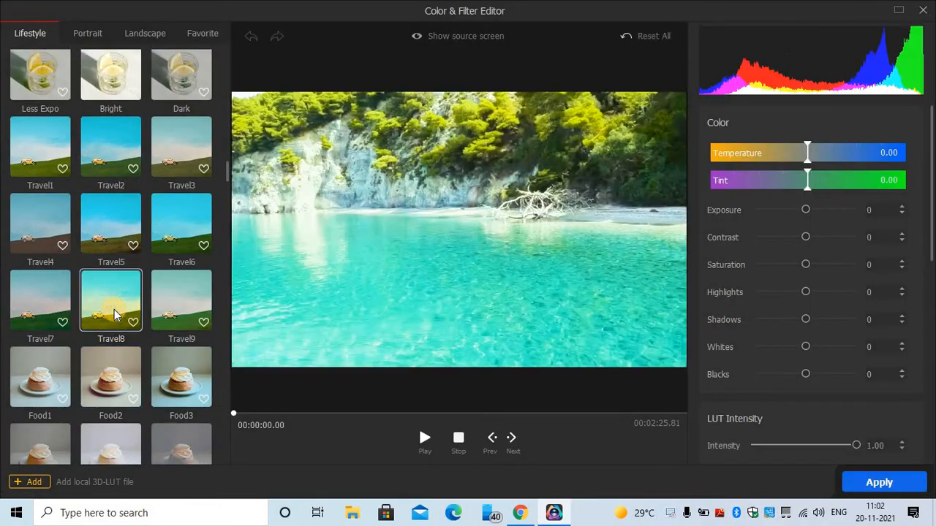
left_click(177, 314)
scroll(172, 299, "up", 1)
left_click(117, 267)
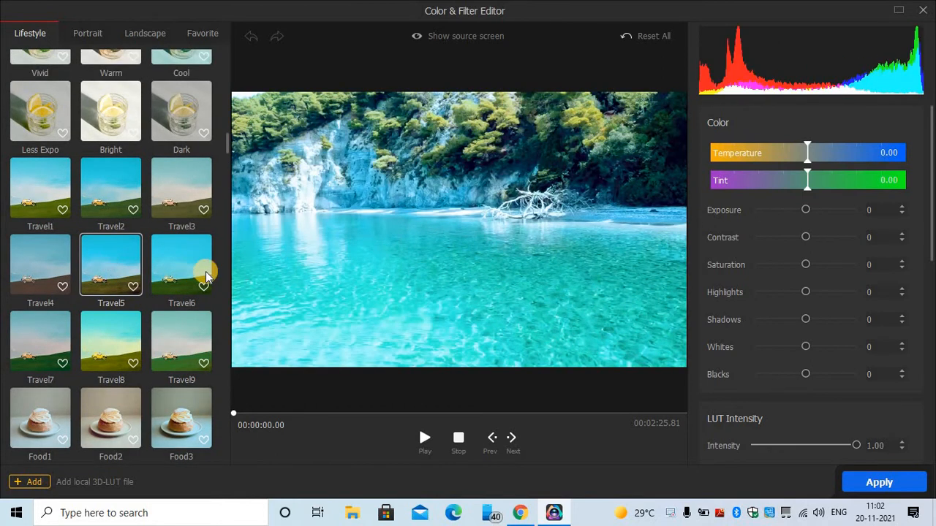
left_click(207, 274)
scroll(182, 186, "up", 1)
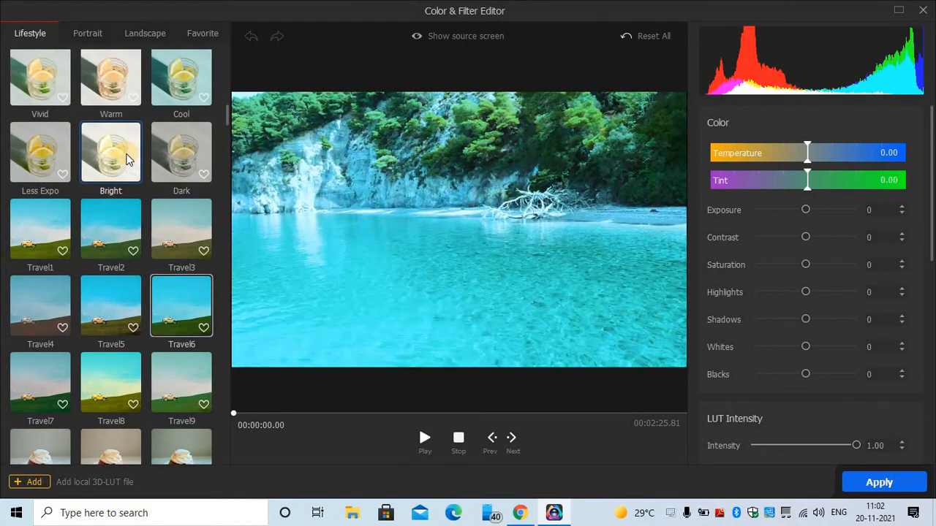
left_click(200, 155)
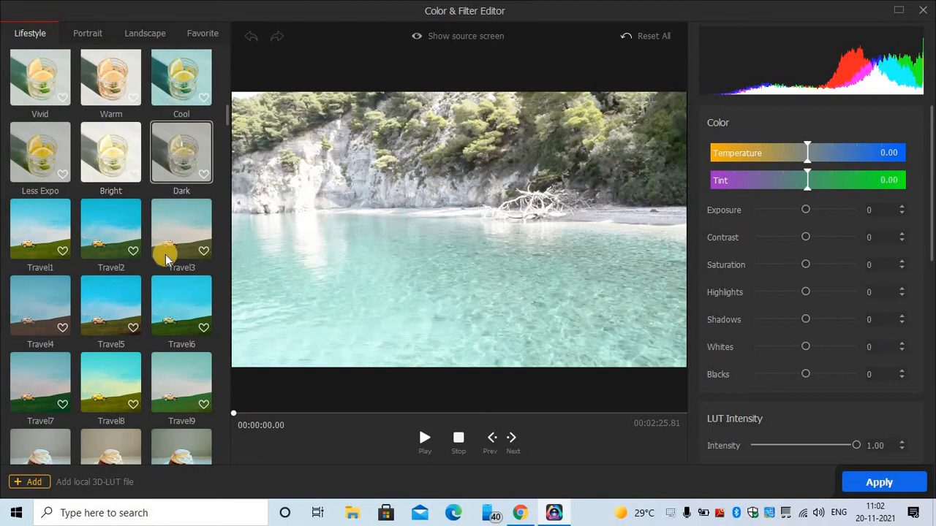
- Compare the Cinematic3, 6, 5 and 8 filters on the beach clip
scroll(167, 259, "down", 6)
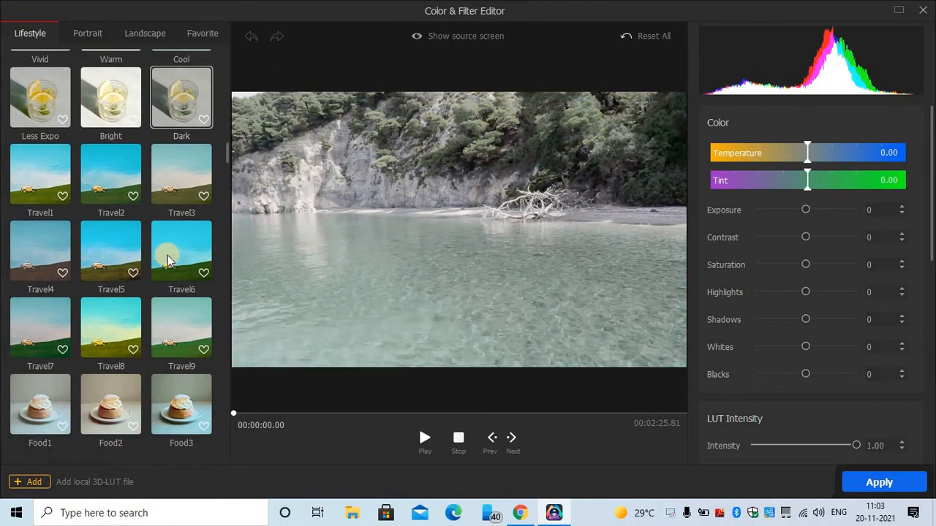
scroll(167, 259, "down", 2)
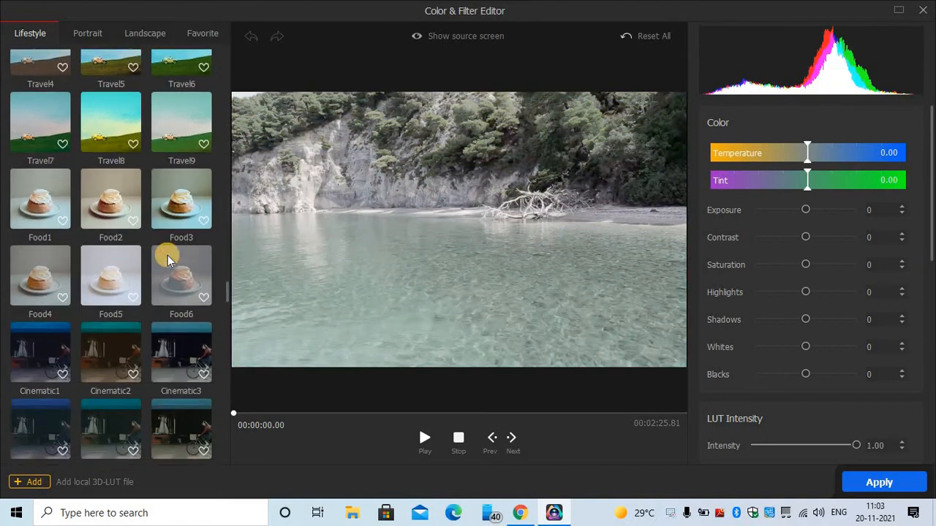
left_click(177, 366)
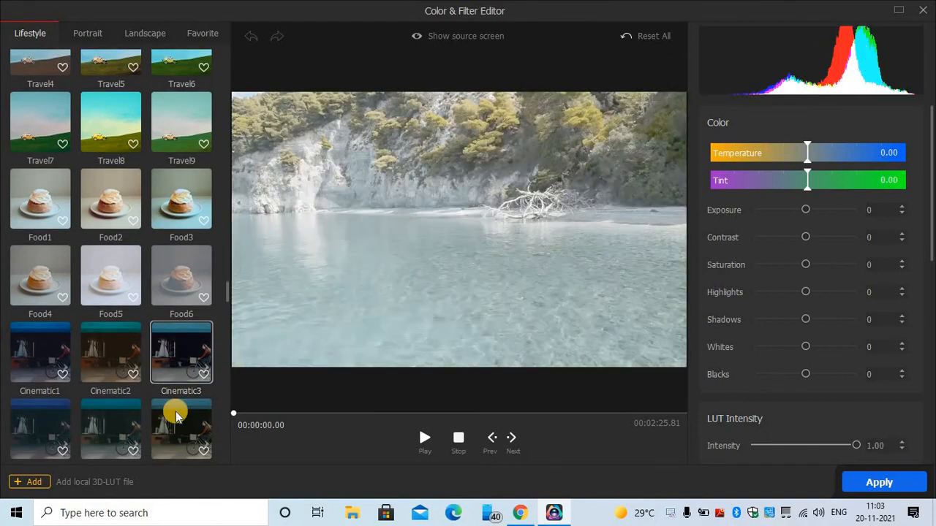
scroll(173, 409, "down", 1)
left_click(175, 384)
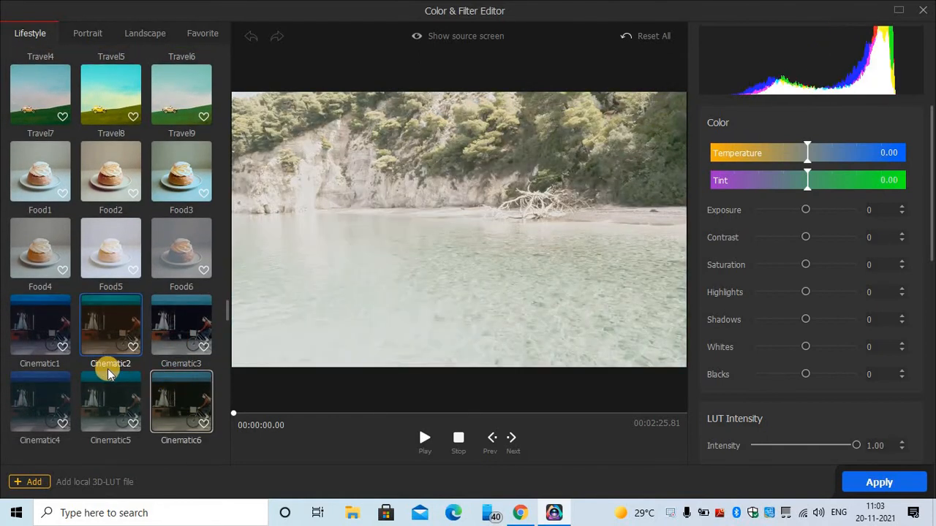
scroll(102, 369, "down", 2)
left_click(89, 374)
scroll(108, 408, "down", 1)
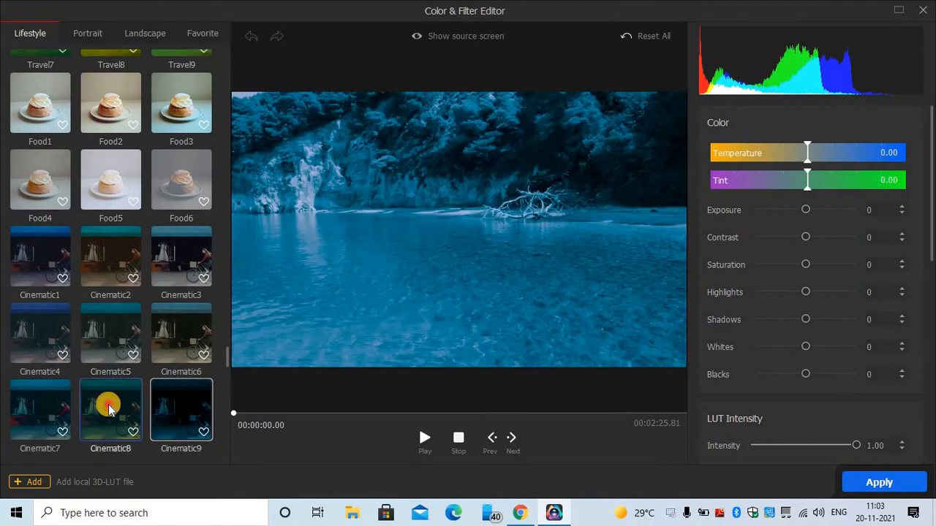
left_click(104, 402)
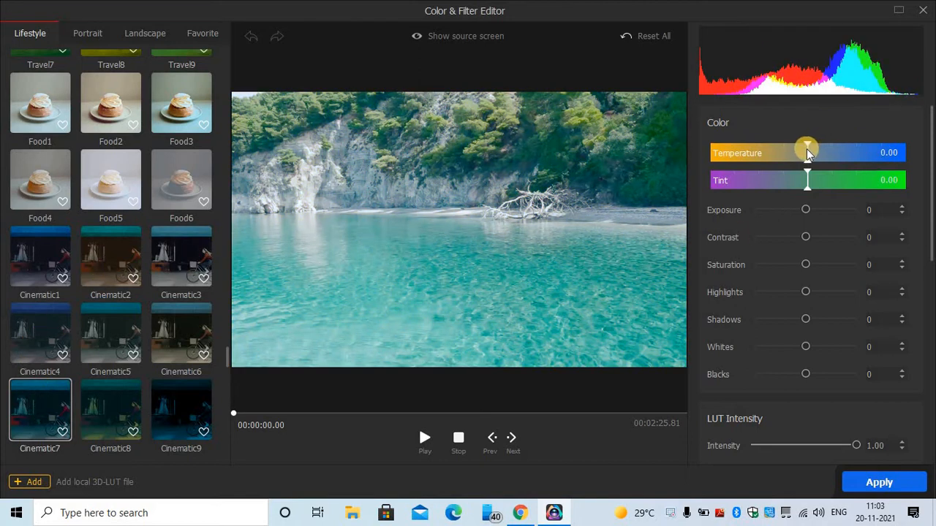
- Lower Exposure to -49, set Blacks near 5 and LUT intensity to 0.42, then apply the grade
left_click_drag(805, 212, 809, 321)
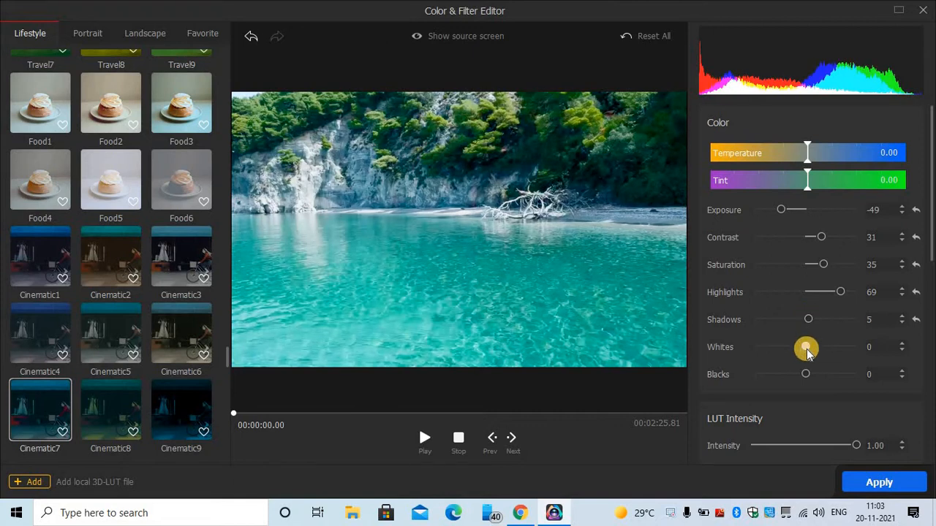
scroll(792, 364, "down", 1)
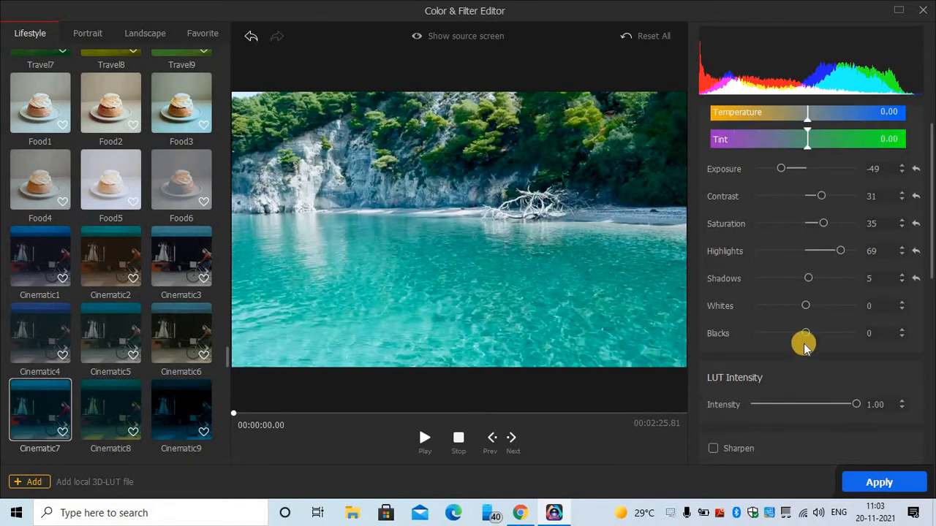
left_click_drag(803, 333, 865, 350)
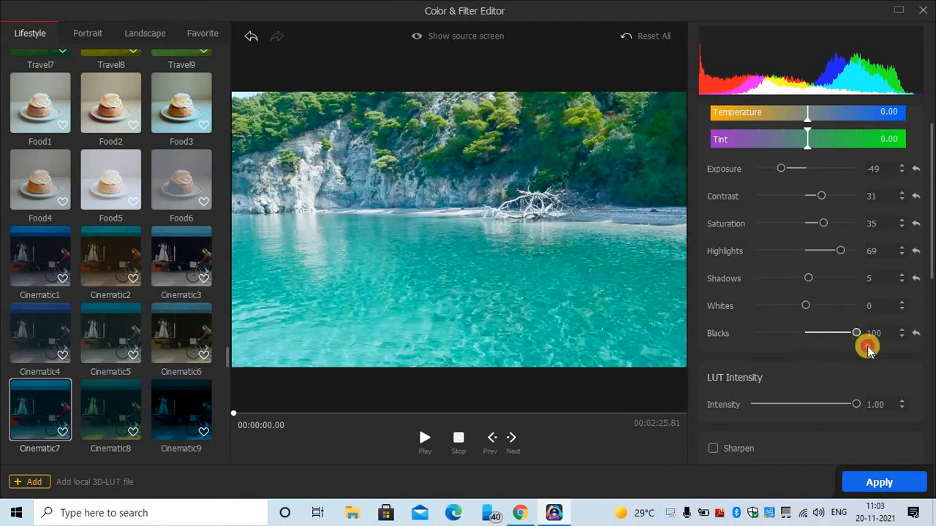
left_click_drag(833, 347, 811, 346)
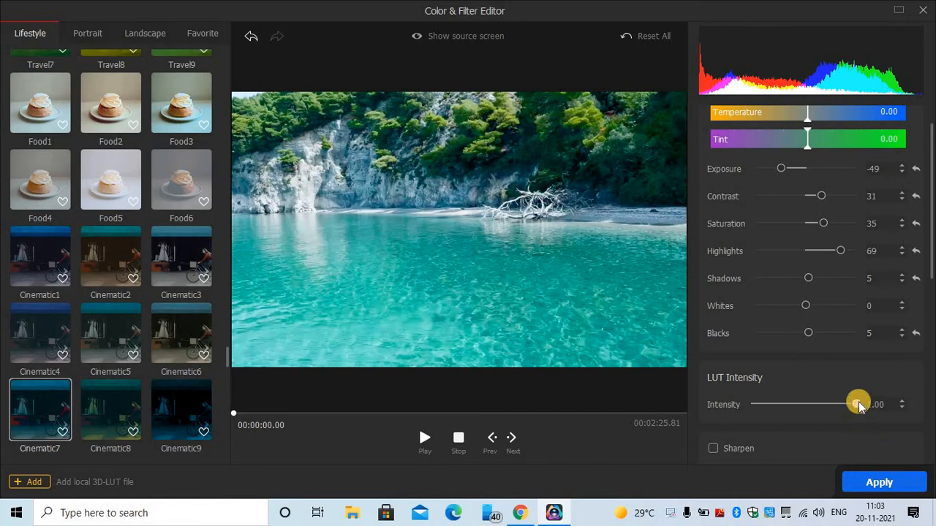
left_click_drag(859, 406, 796, 430)
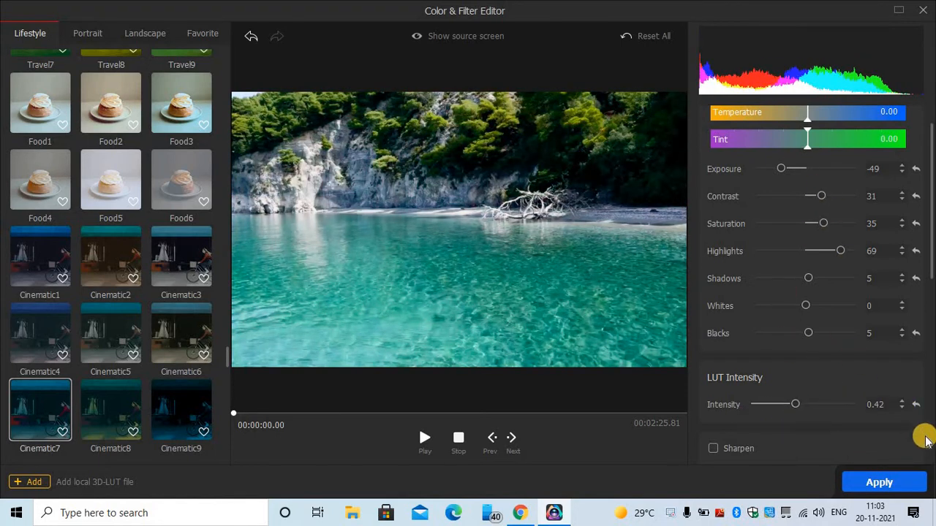
left_click(896, 484)
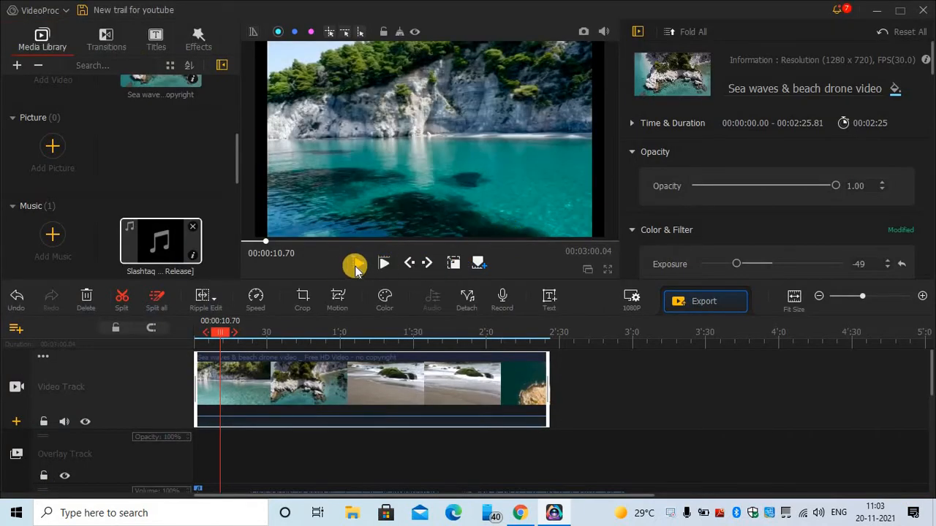
left_click(353, 265)
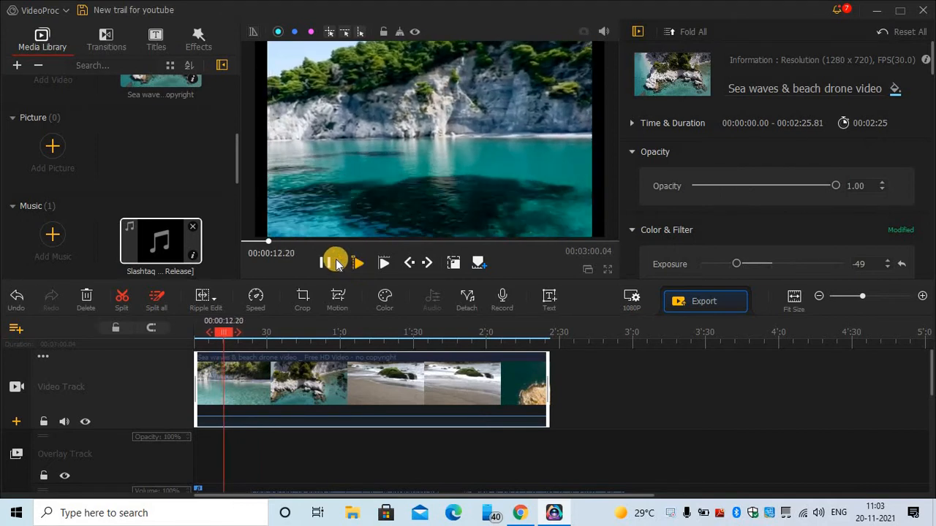
left_click(326, 262)
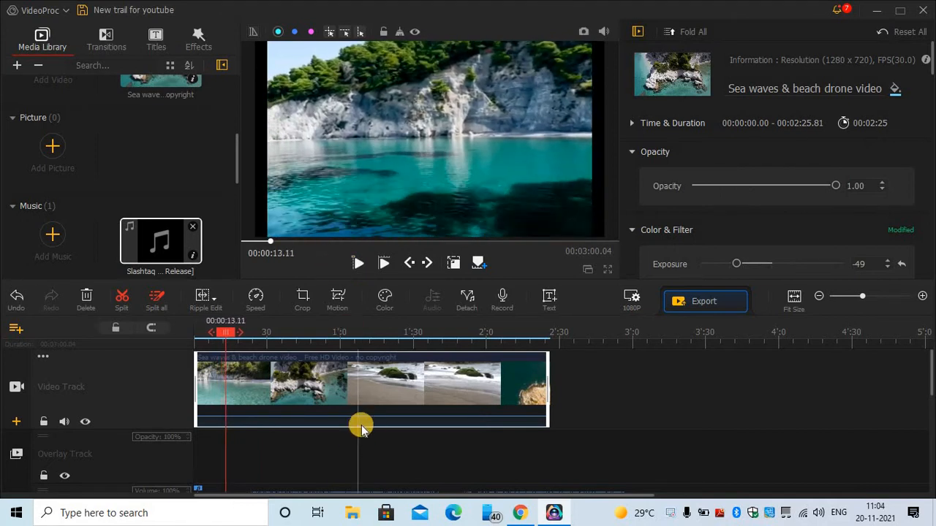
scroll(361, 428, "down", 3)
left_click(324, 409)
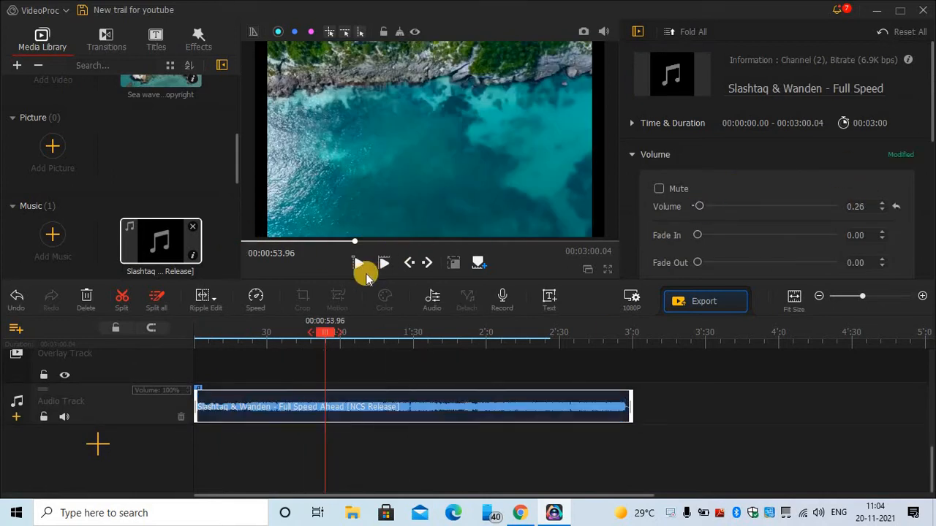
left_click(359, 264)
scroll(384, 403, "up", 3)
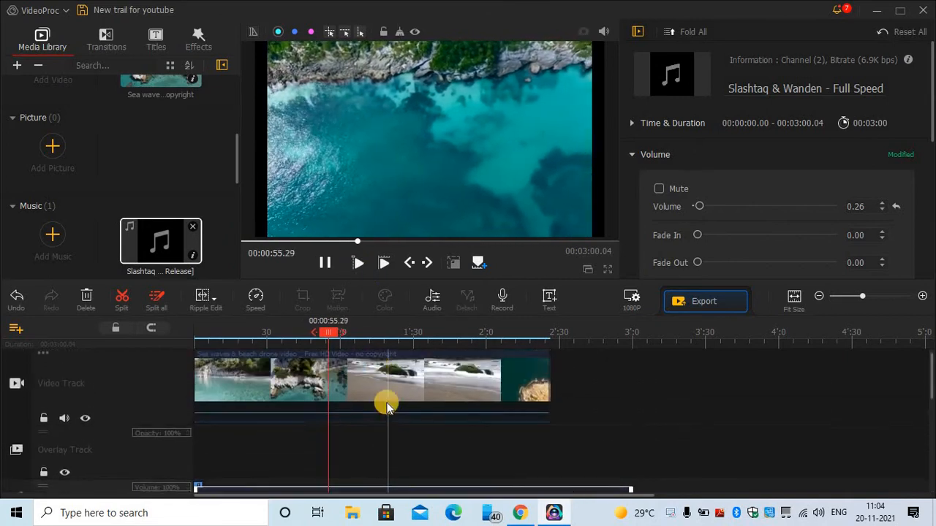
left_click(377, 362)
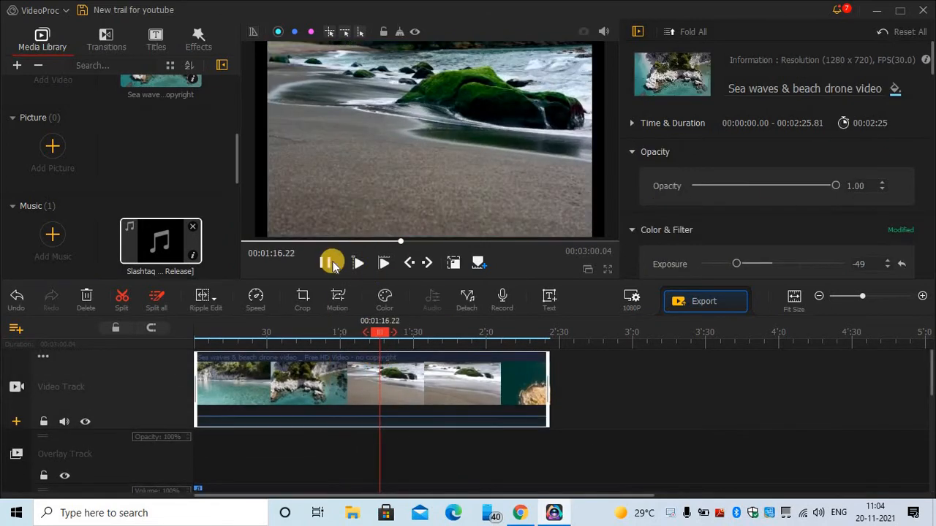
left_click(326, 263)
scroll(736, 205, "down", 5)
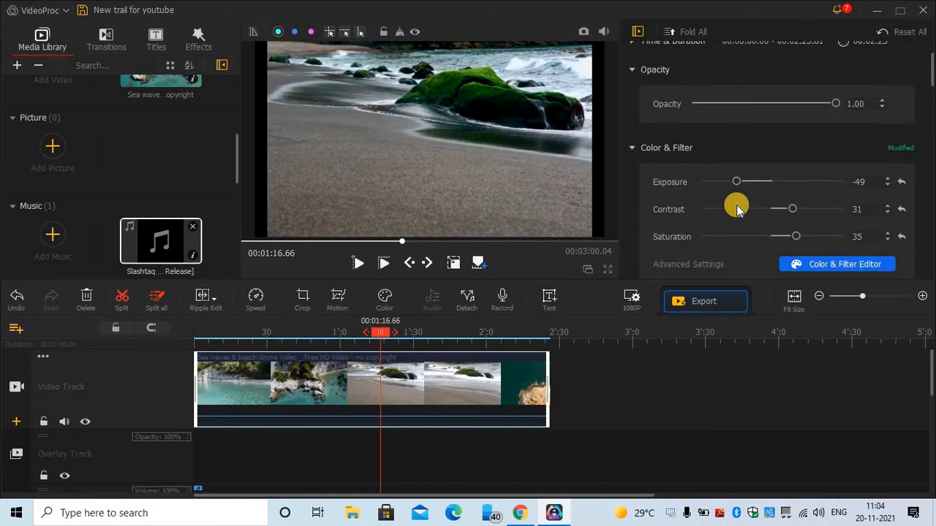
scroll(703, 135, "down", 3)
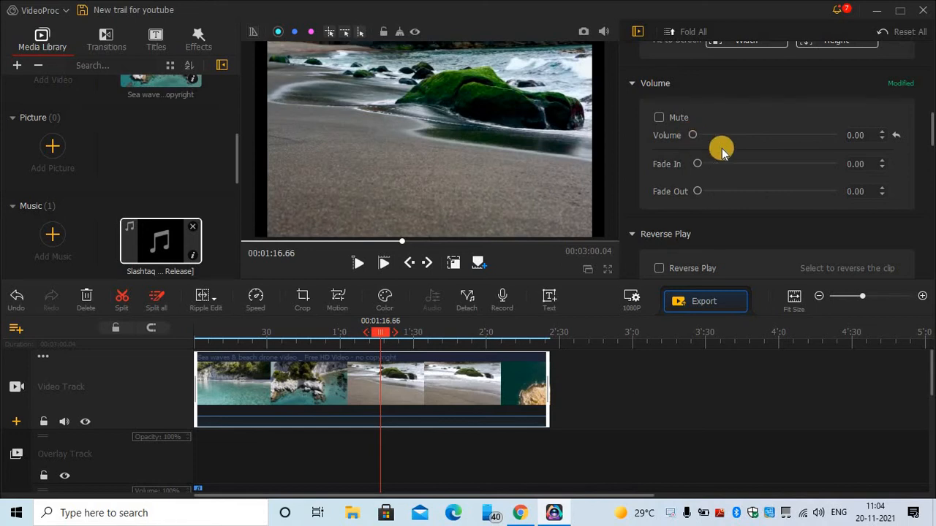
scroll(722, 148, "up", 3)
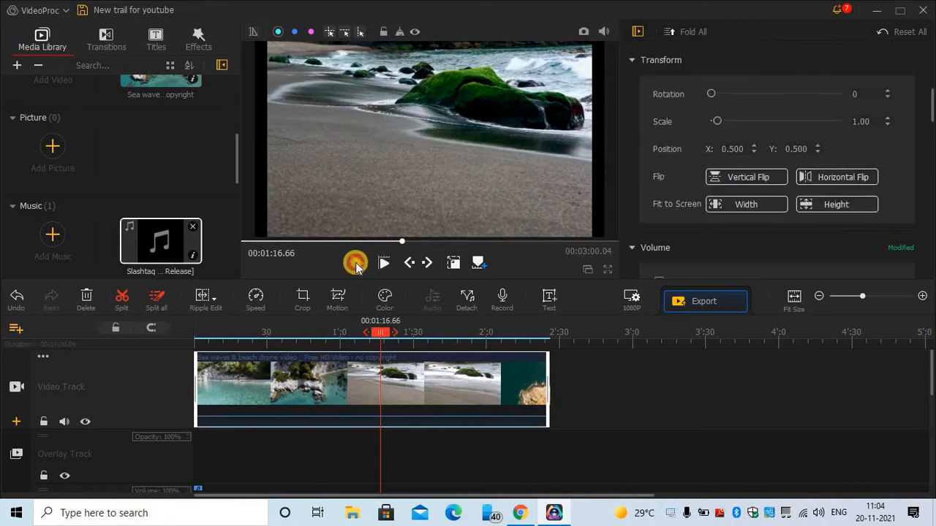
left_click(355, 262)
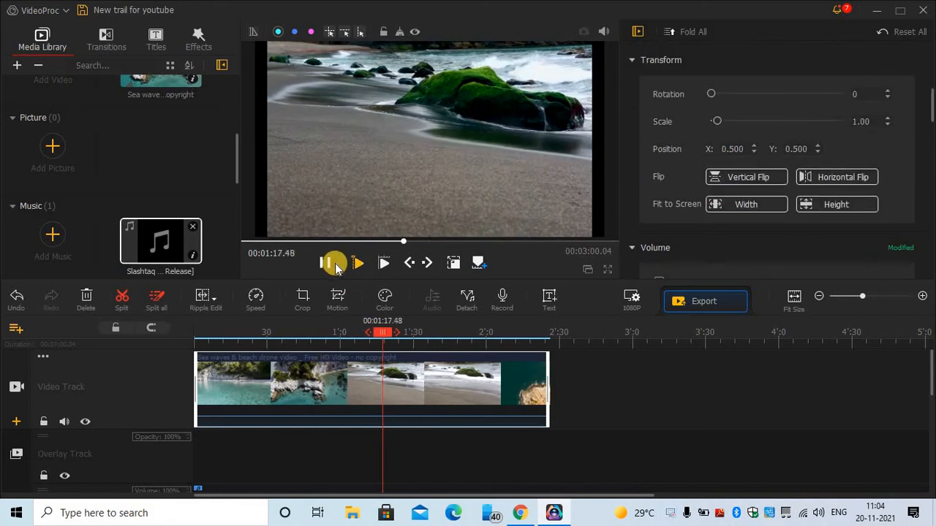
left_click(329, 264)
scroll(679, 229, "down", 8)
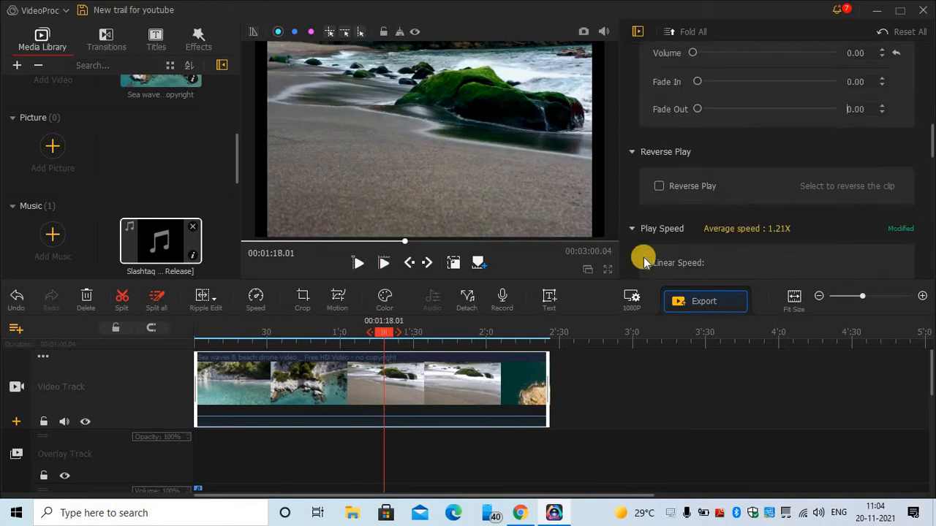
scroll(645, 256, "down", 2)
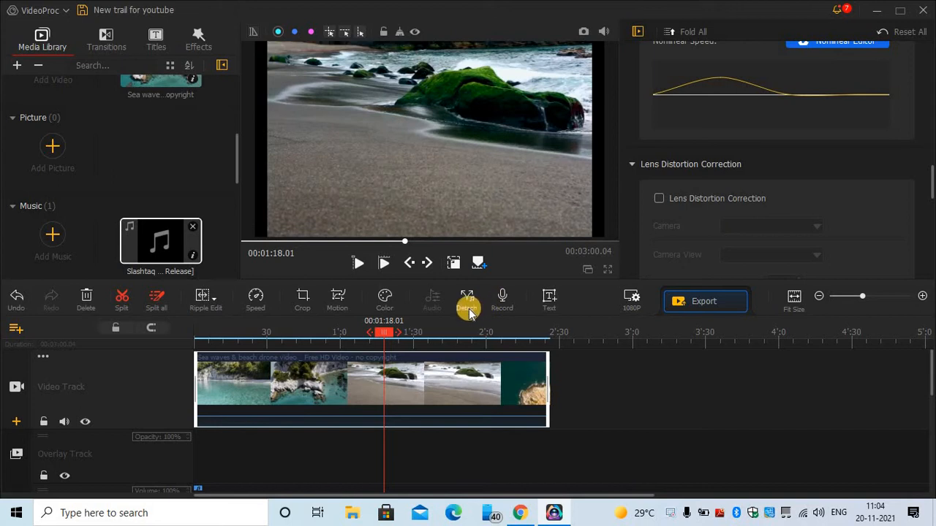
- Detach the drone clip's audio into a Sea waves clip on Audio Track1 and select it
left_click(415, 378)
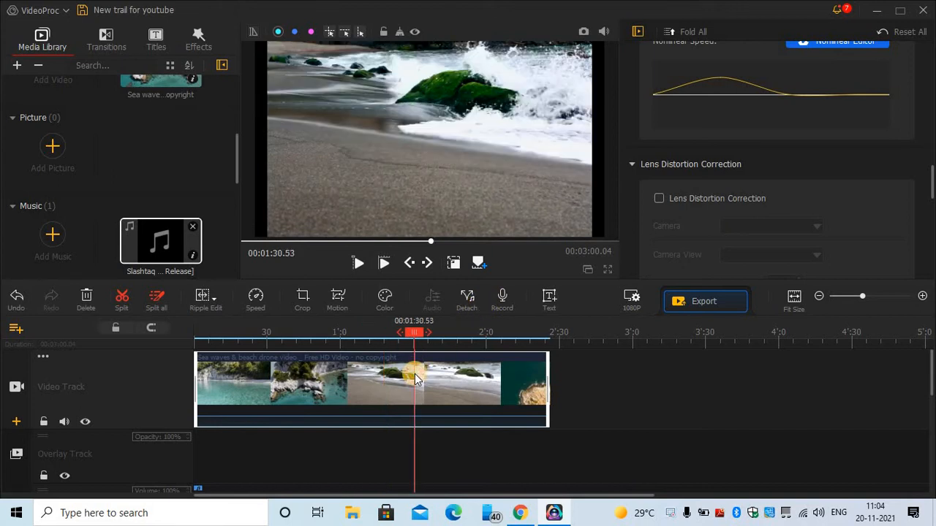
left_click(465, 301)
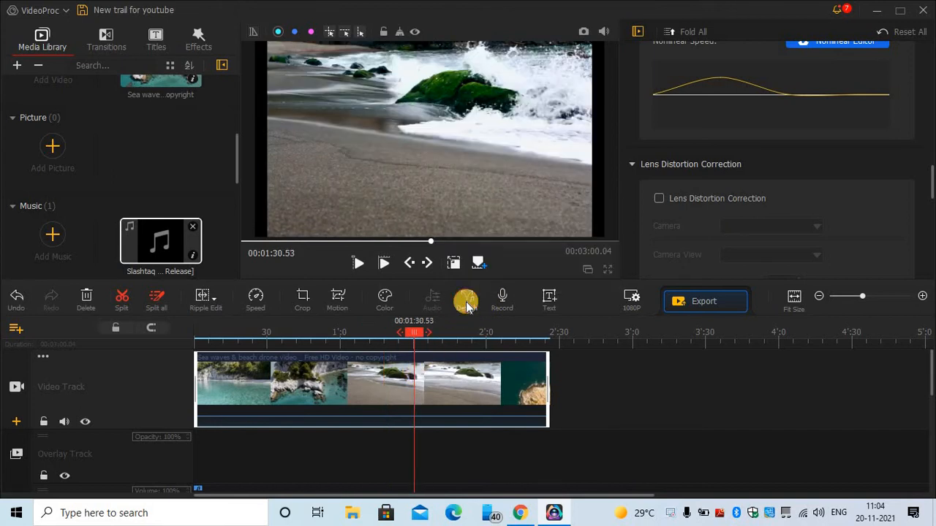
scroll(442, 394, "up", 3)
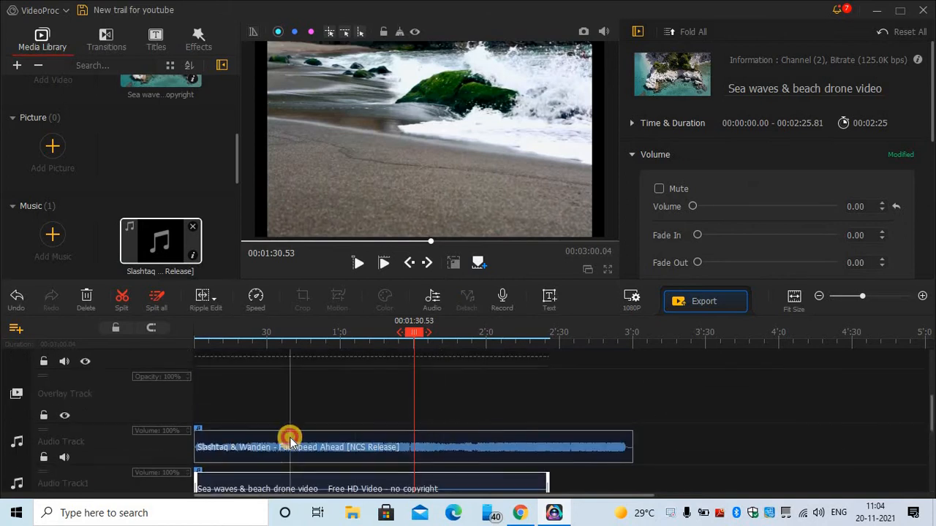
left_click(290, 447)
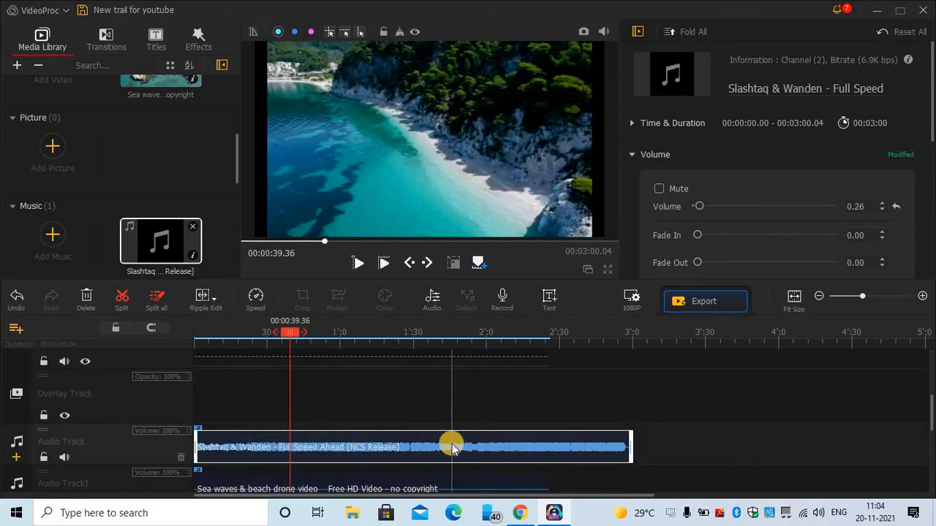
scroll(451, 443, "down", 1)
scroll(449, 441, "up", 1)
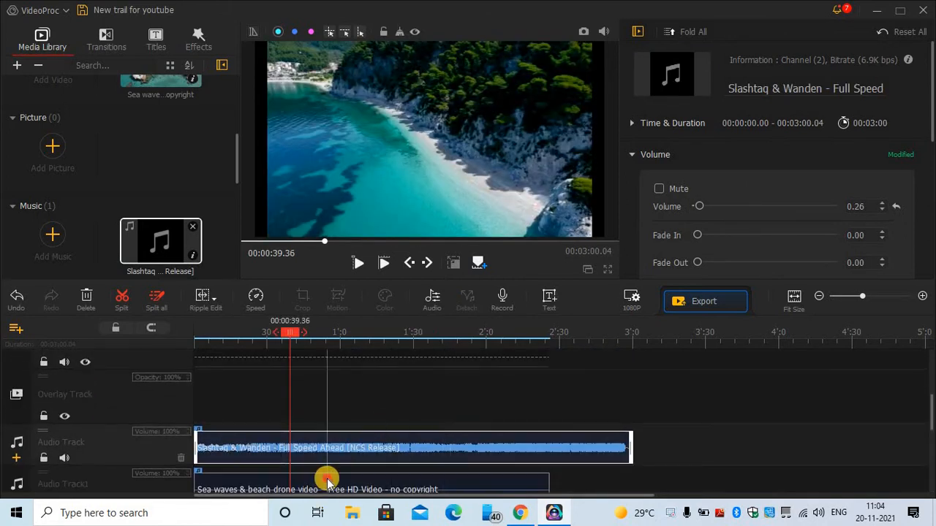
left_click(327, 480)
- Move the playhead to about 1:21, 2:03, 2:14 and back to 1:21
scroll(313, 476, "down", 2)
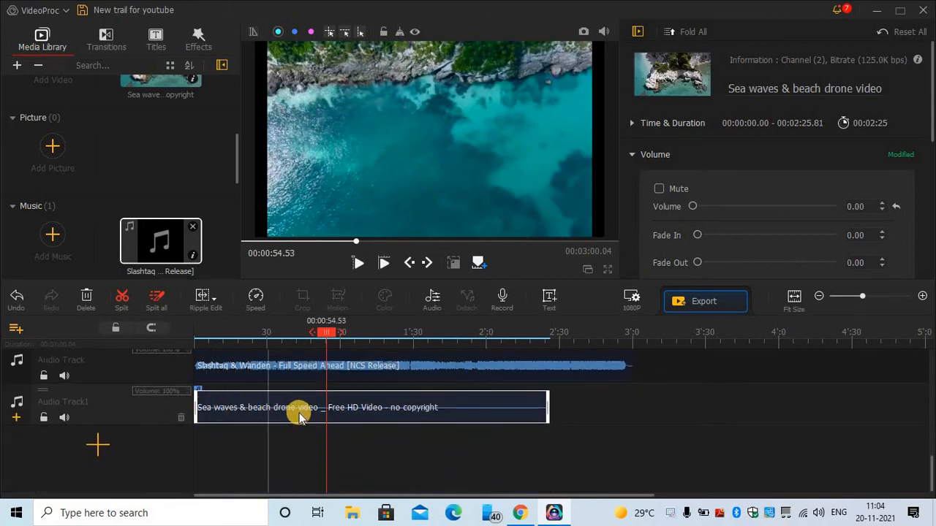
left_click(394, 410)
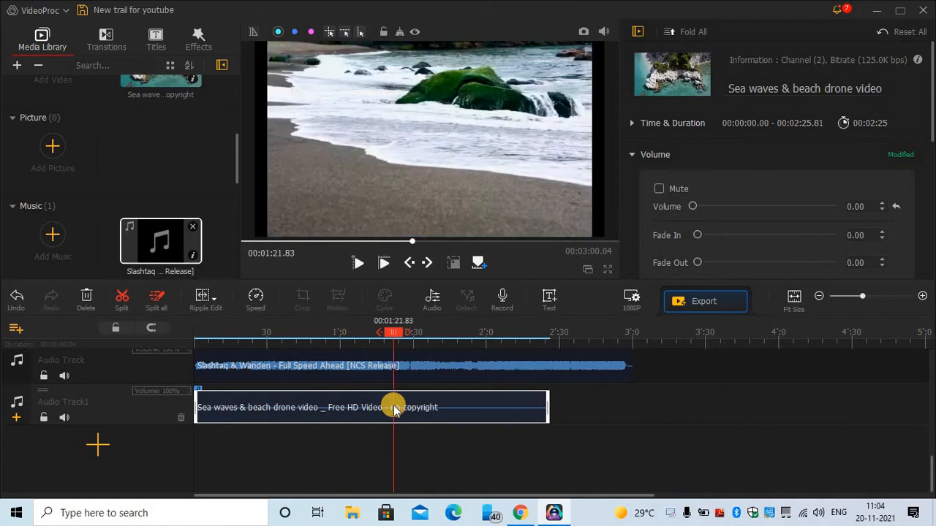
left_click(495, 412)
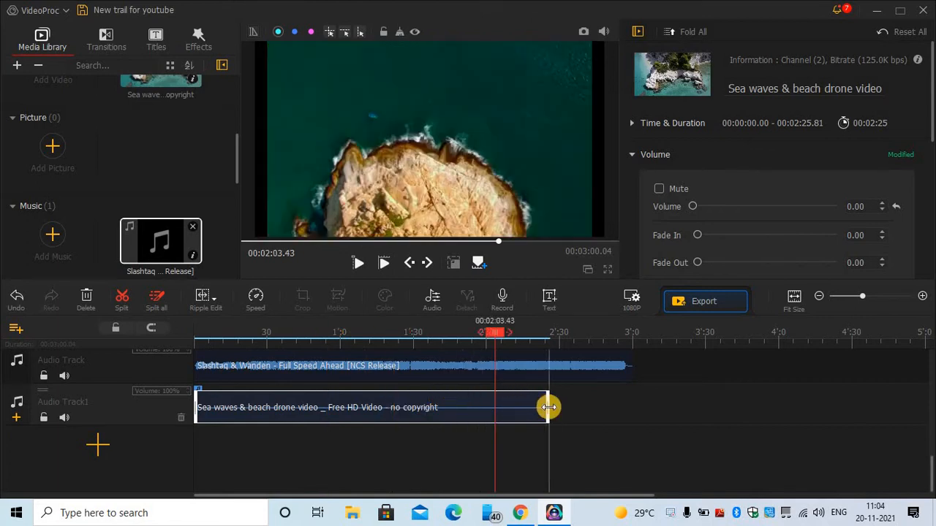
left_click(522, 413)
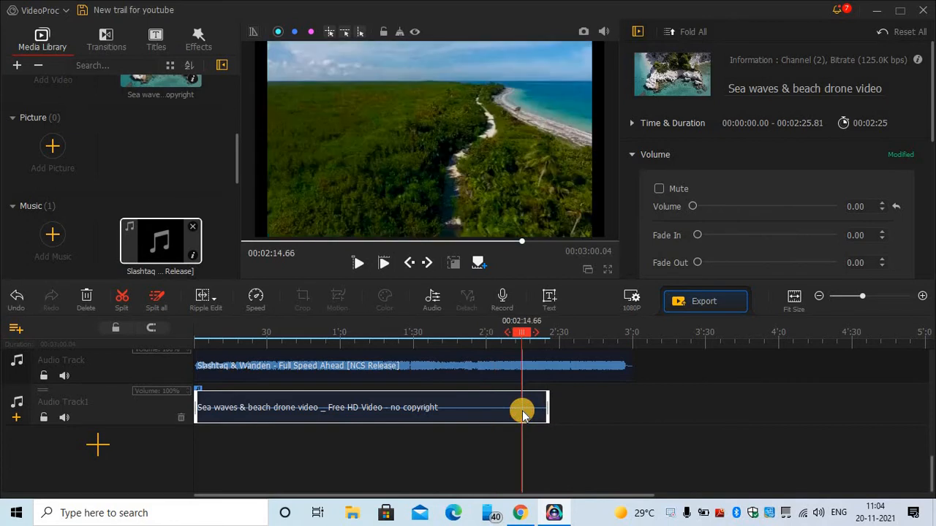
left_click(393, 413)
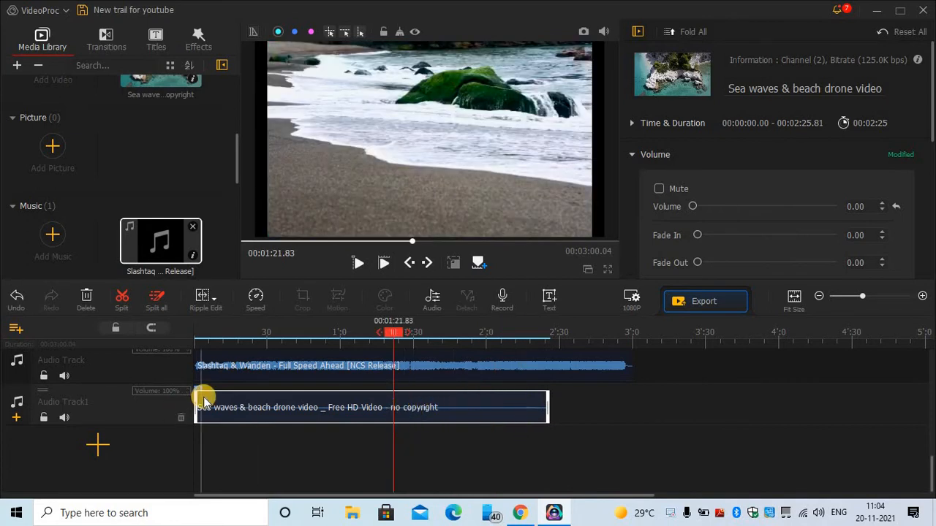
- Delete the detached Sea waves audio clip and select the music clip to view its properties
key("Delete")
scroll(293, 413, "up", 2)
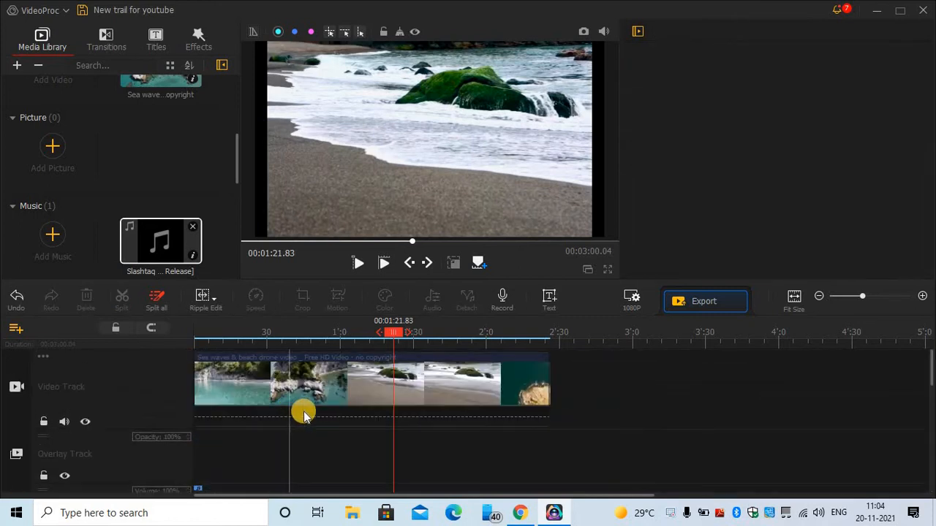
scroll(583, 445, "down", 1)
scroll(577, 458, "up", 1)
scroll(392, 435, "down", 3)
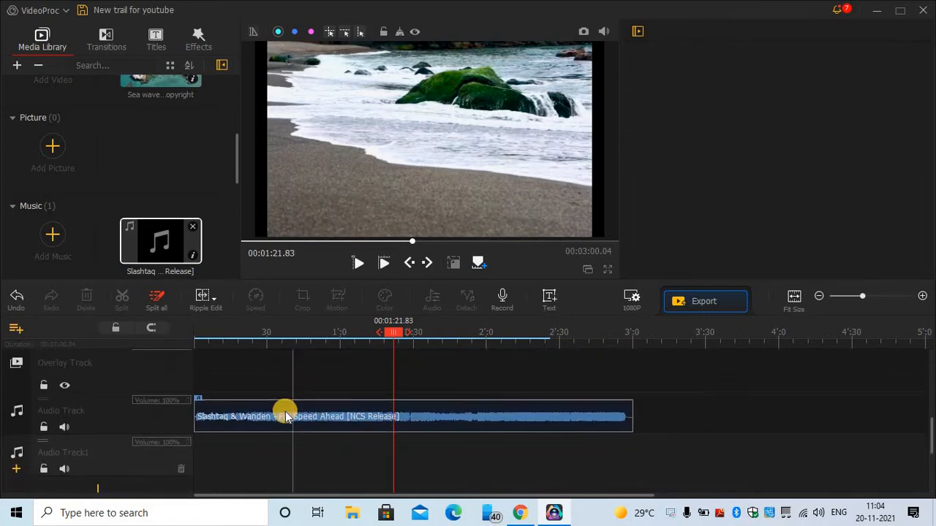
left_click(285, 413)
scroll(293, 413, "up", 1)
scroll(293, 413, "up", 1)
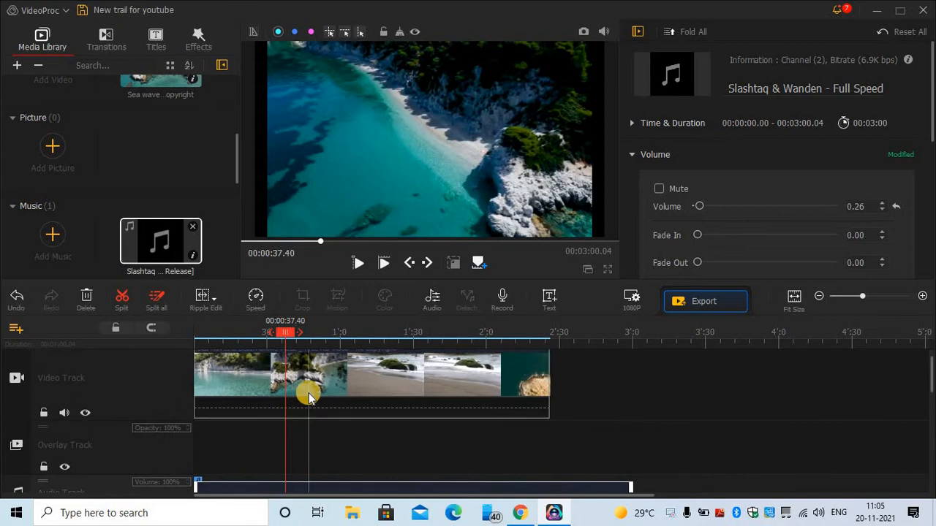
- Switch the timeline mode from Ripple Edit to Time Stretch and preview the drone clip from 0:59.90
left_click(219, 302)
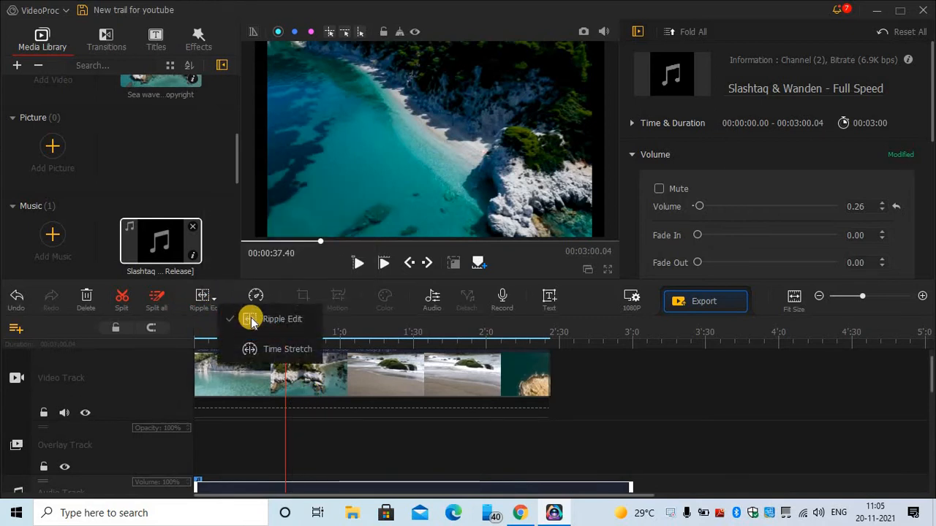
left_click(284, 351)
left_click(339, 372)
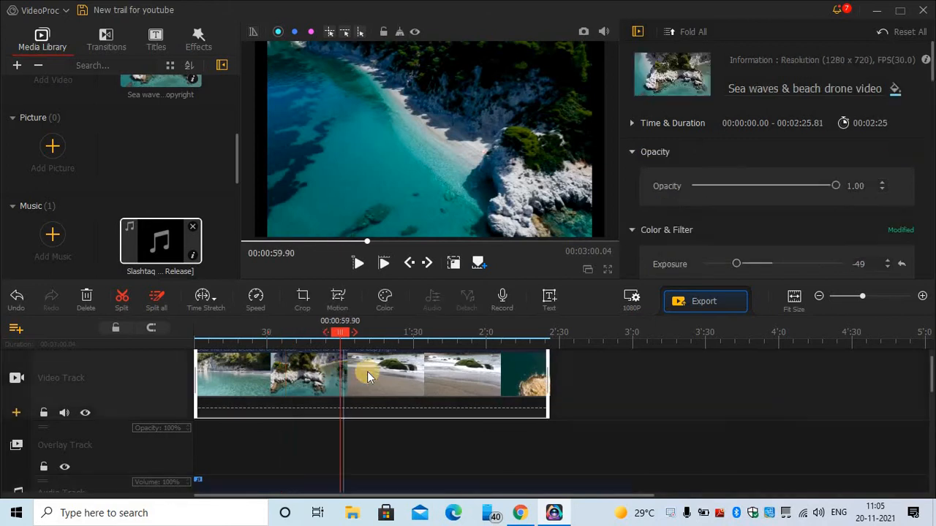
left_click(360, 264)
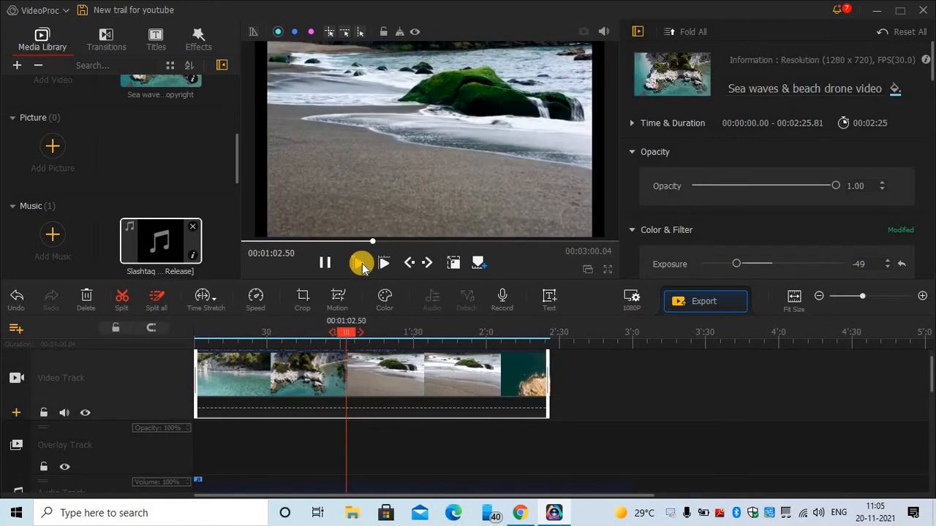
left_click(324, 263)
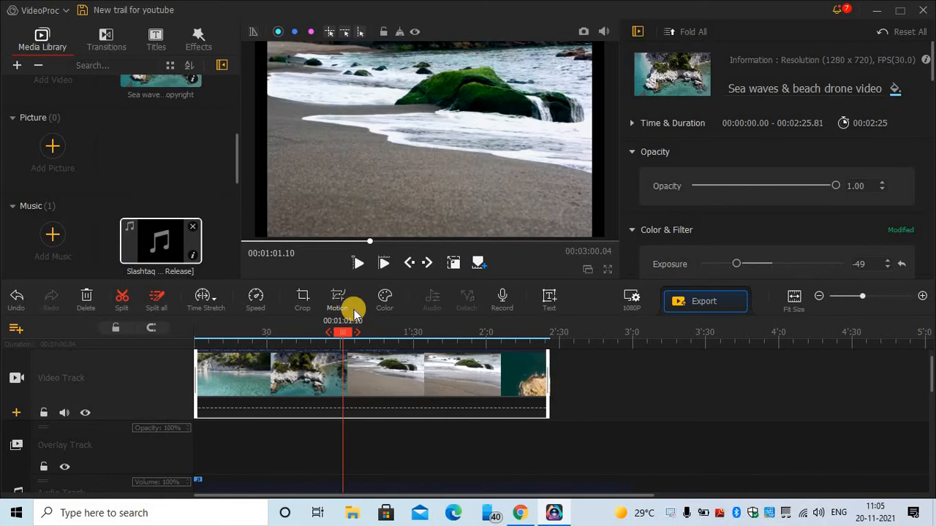
- In the Motion editor, set the playhead near 0:28.83 and drag Fast Zoom Out onto the cliff shot
left_click(354, 310)
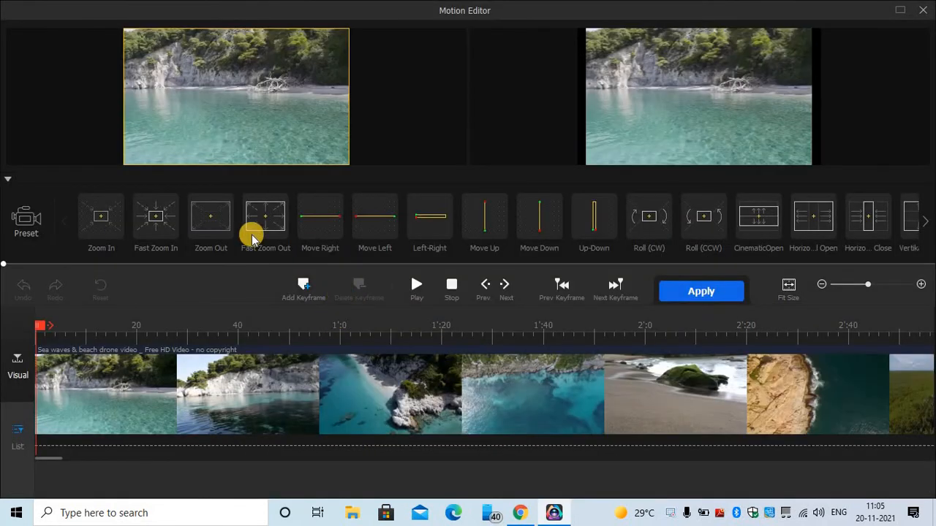
mouse_move(198, 239)
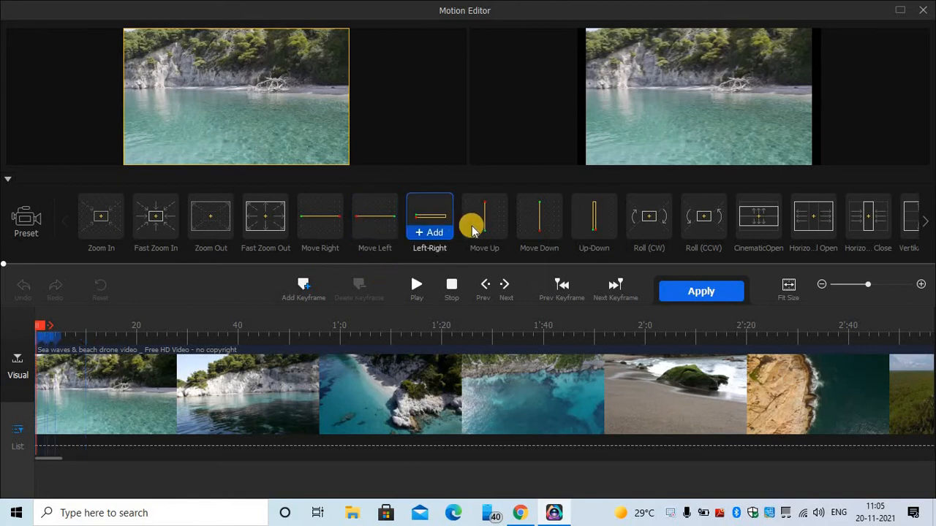
mouse_move(491, 232)
mouse_move(604, 237)
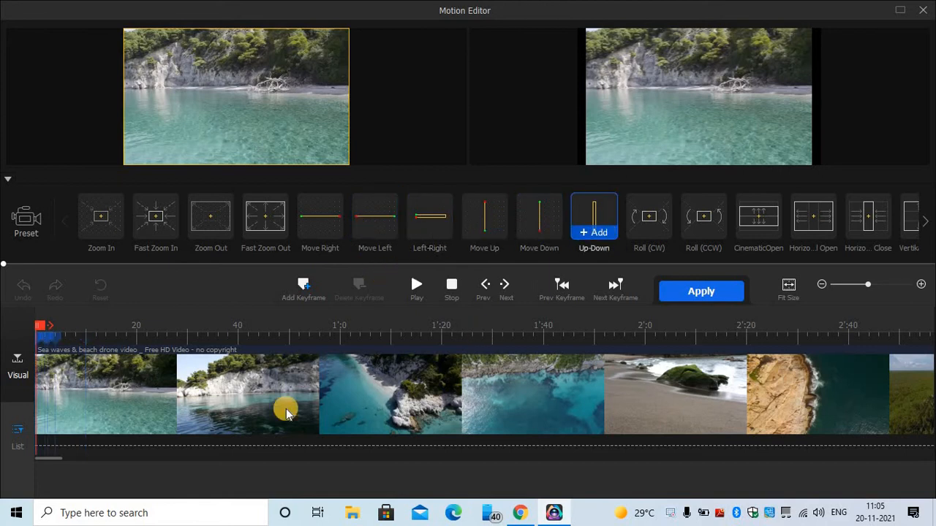
left_click(182, 385)
mouse_move(262, 233)
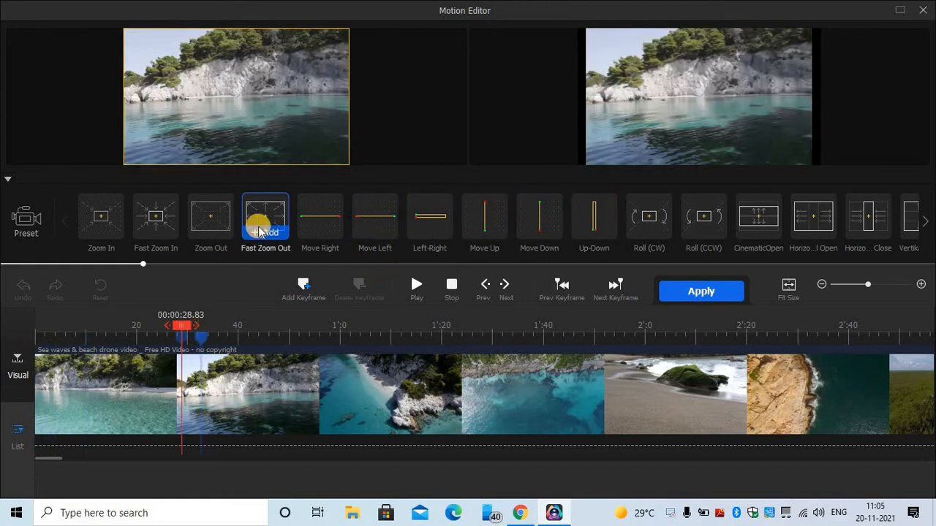
left_click_drag(261, 221, 212, 377)
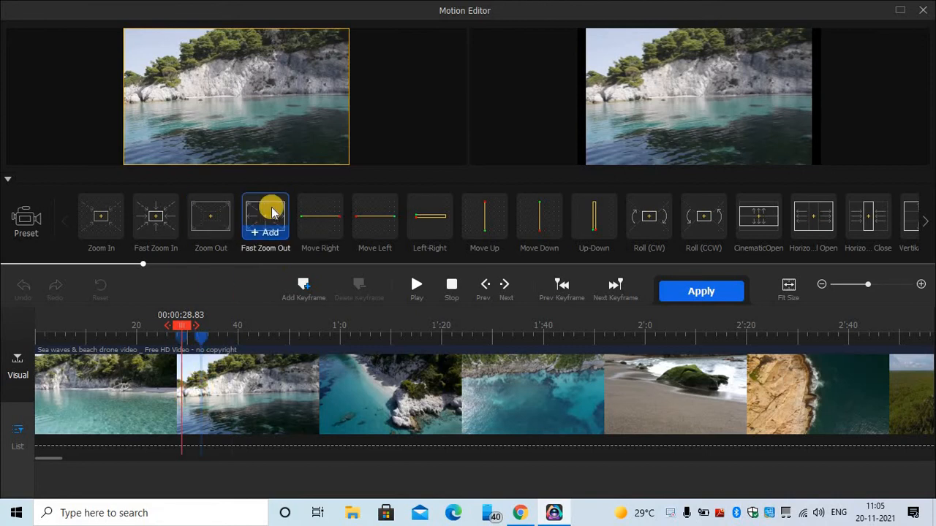
left_click_drag(270, 213, 208, 359)
mouse_move(257, 212)
left_mouse_down()
mouse_move(187, 350)
mouse_move(191, 364)
left_mouse_up()
- Preview from 0:24.76 and add the Fast Zoom Out motion at the playhead
left_click(196, 358)
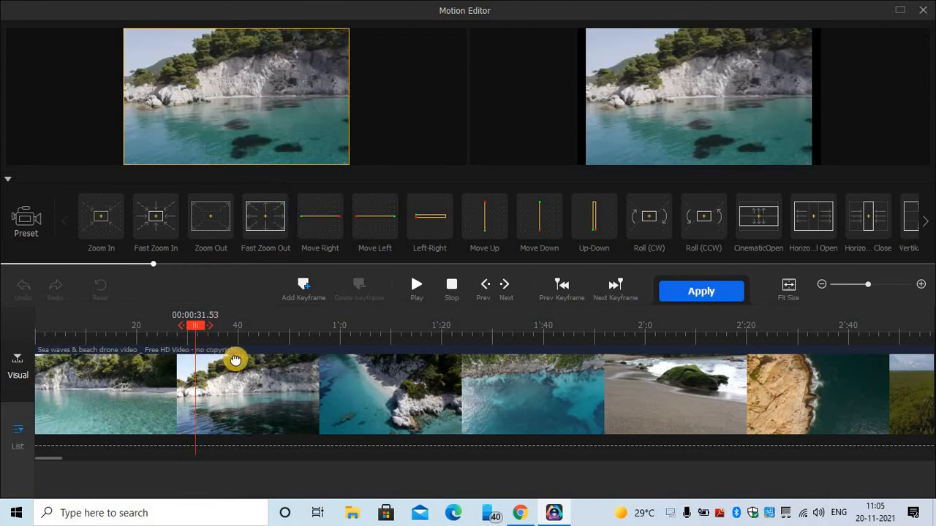
left_click(236, 360)
left_click(160, 372)
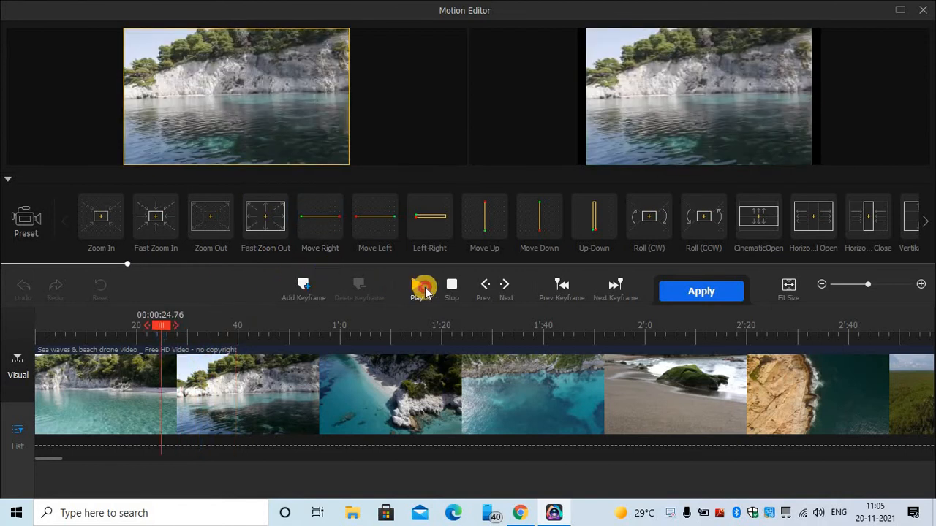
left_click(424, 288)
mouse_move(125, 218)
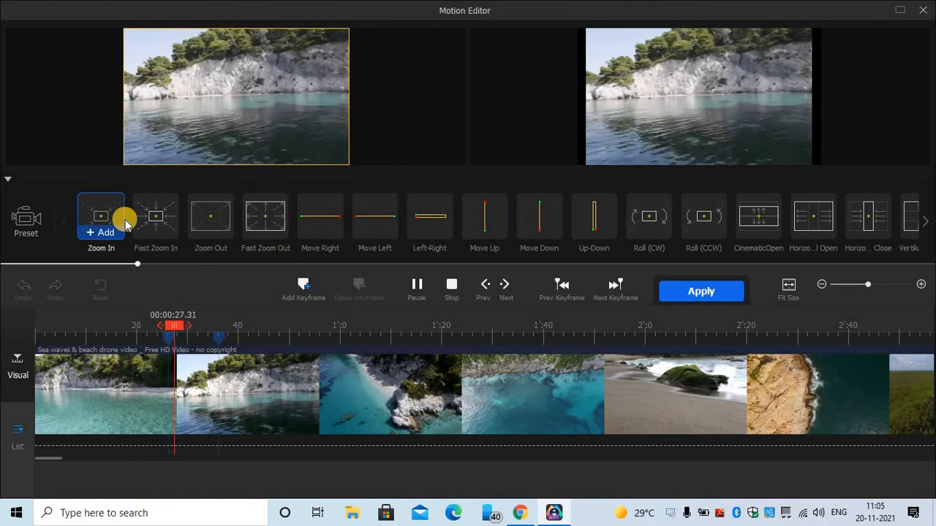
left_click(272, 215)
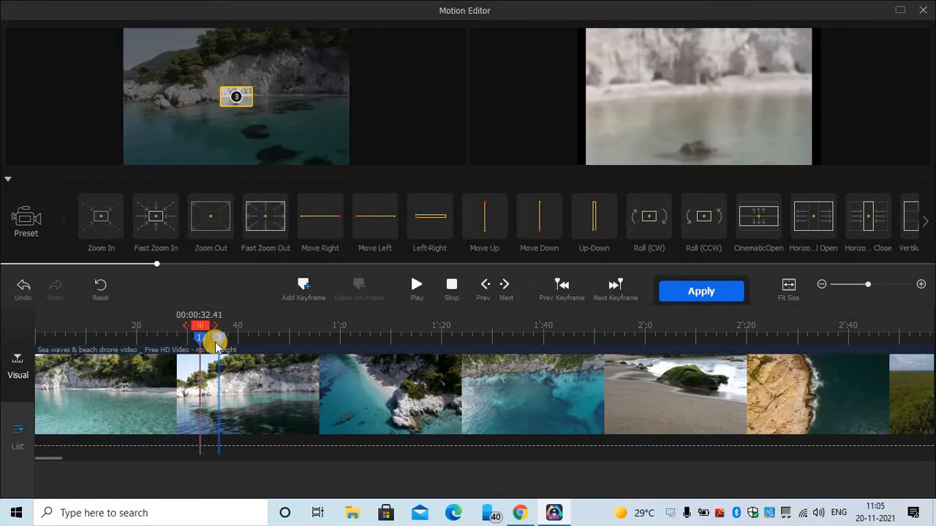
- Inspect keyframes 2 and 3, preview the zoom around 0:31–0:36, and apply the motion
left_click(253, 340)
left_click(218, 338)
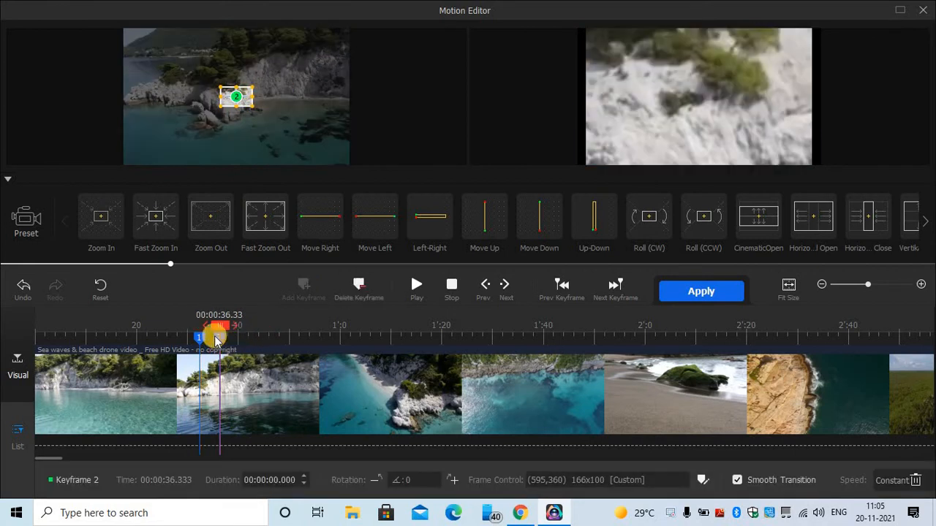
left_click_drag(223, 331, 178, 325)
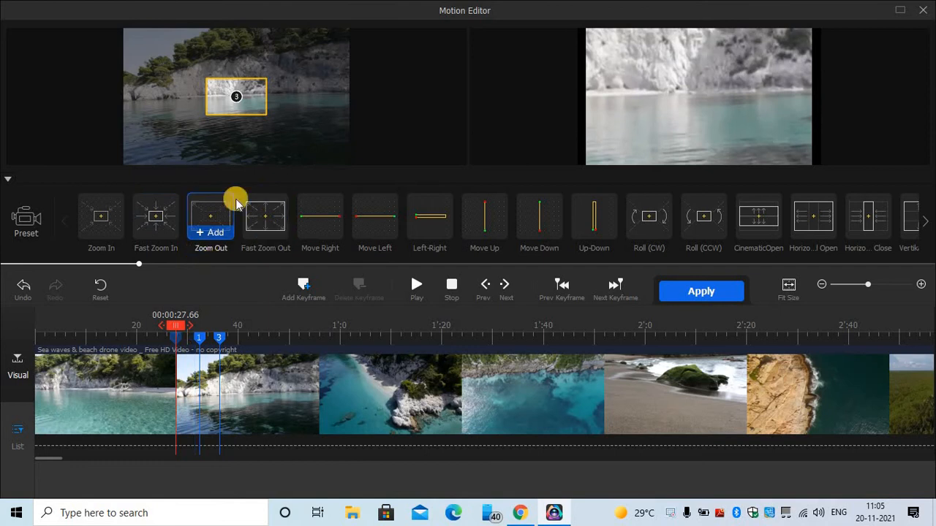
left_click(238, 97)
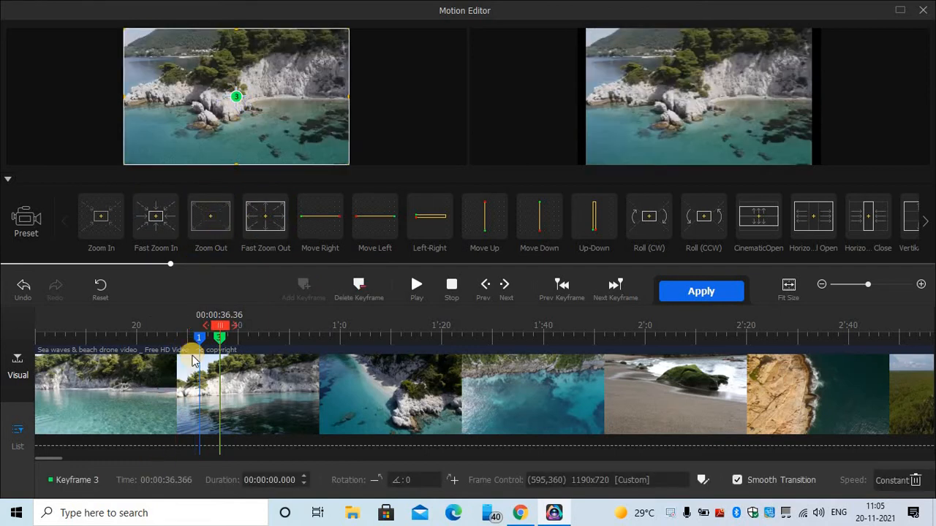
left_click_drag(223, 330, 172, 327)
left_click(418, 286)
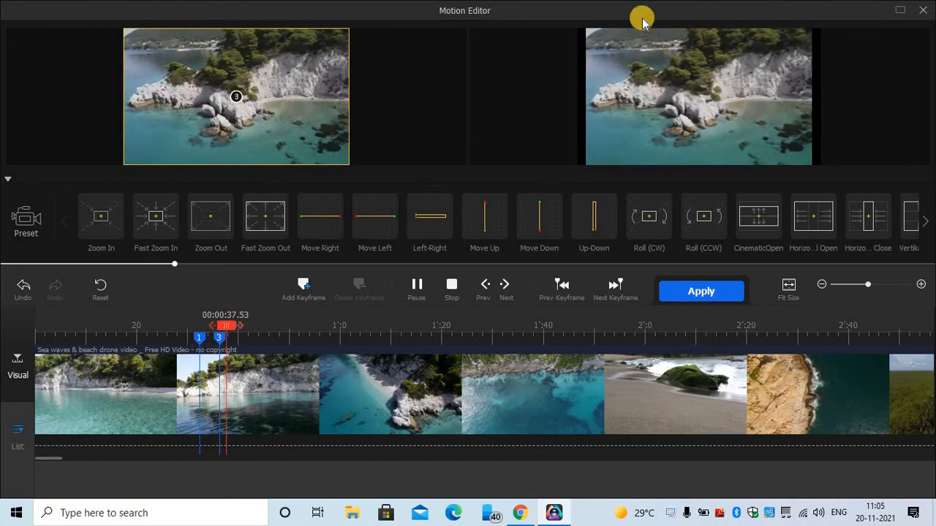
left_click(710, 290)
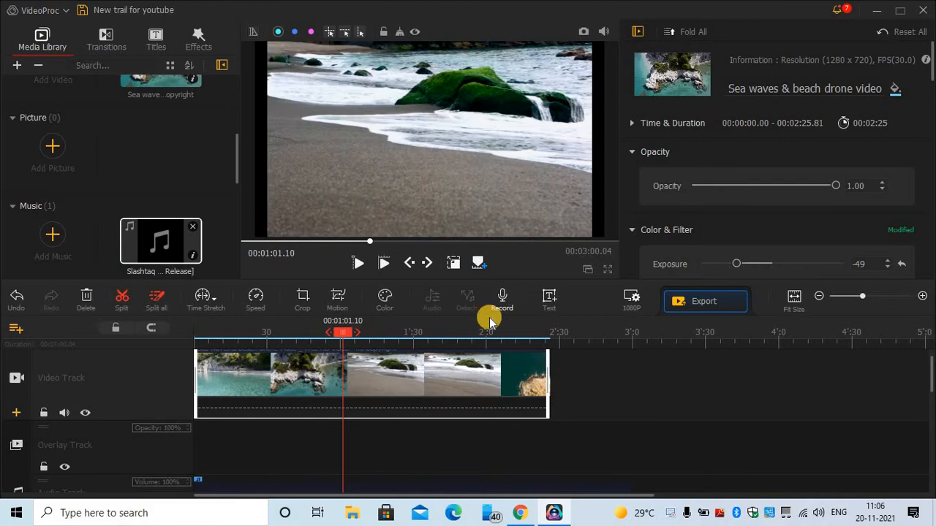
- Return the playhead to 00:00:00.00 and scroll the timeline down to the audio tracks
left_click(193, 344)
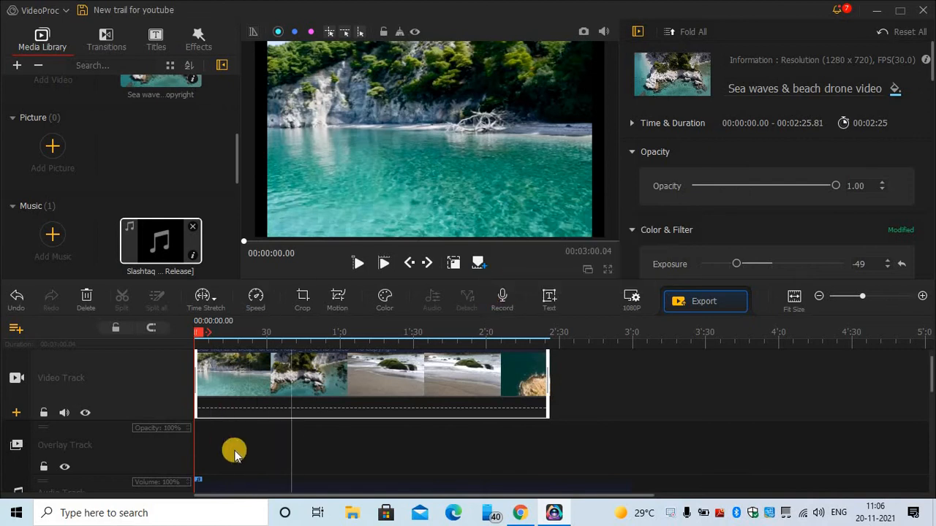
scroll(298, 412, "down", 1)
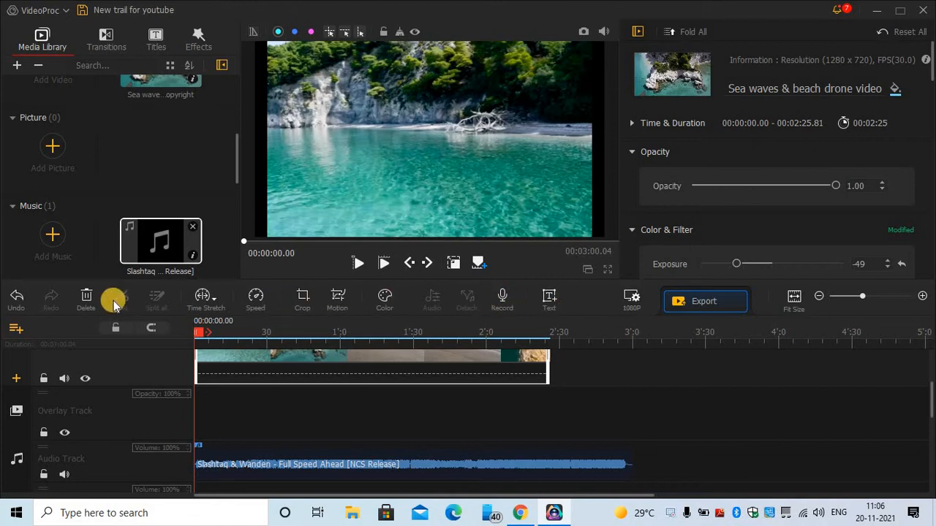
scroll(67, 414, "down", 3)
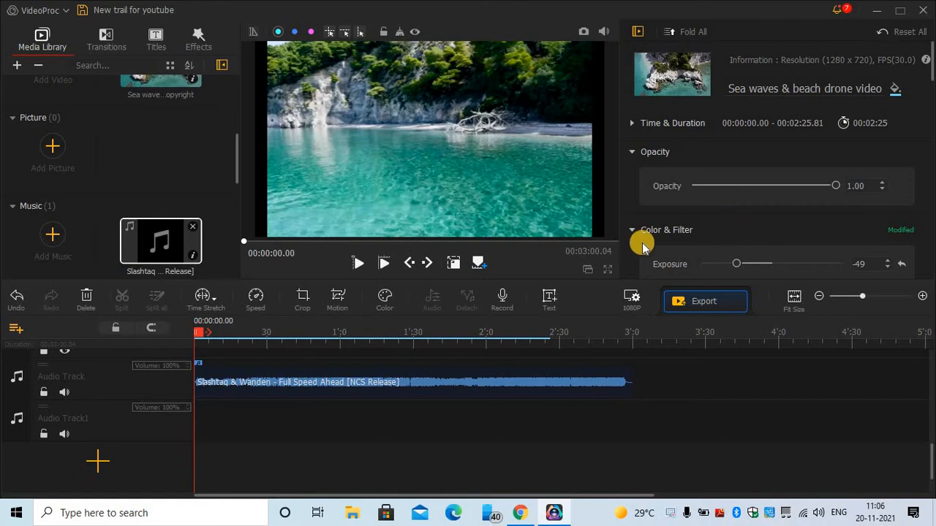
- Scroll through the clip properties, then switch the library to Titles to show Credit Titles like THE END
scroll(680, 237, "down", 4)
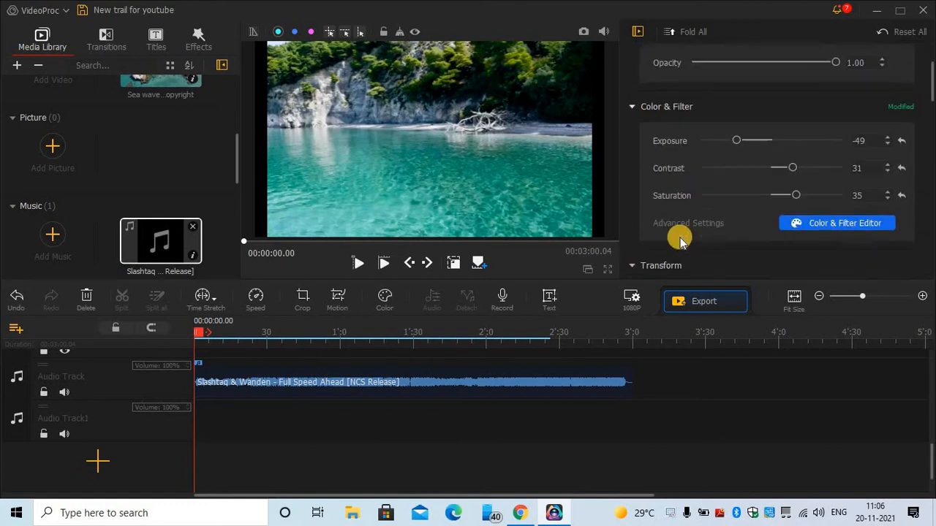
scroll(791, 173, "up", 2)
scroll(705, 188, "down", 1)
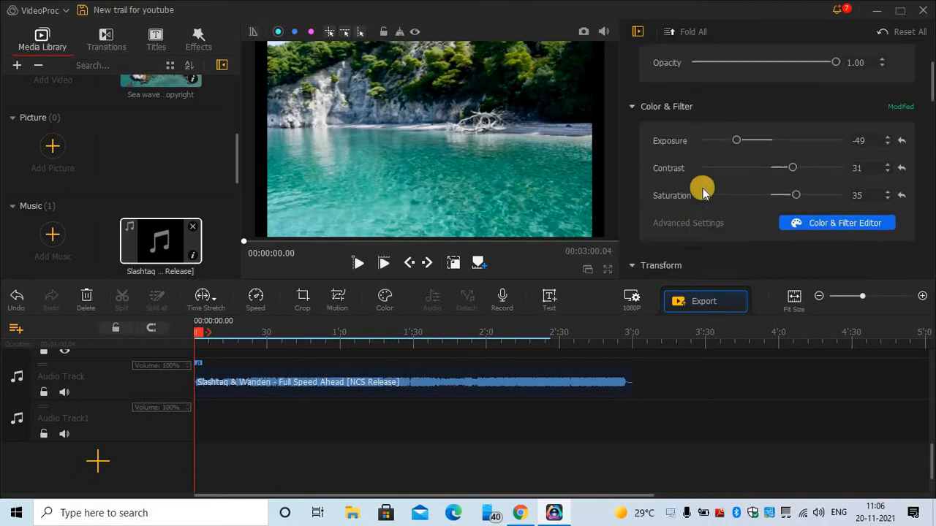
scroll(705, 188, "up", 3)
scroll(766, 203, "down", 5)
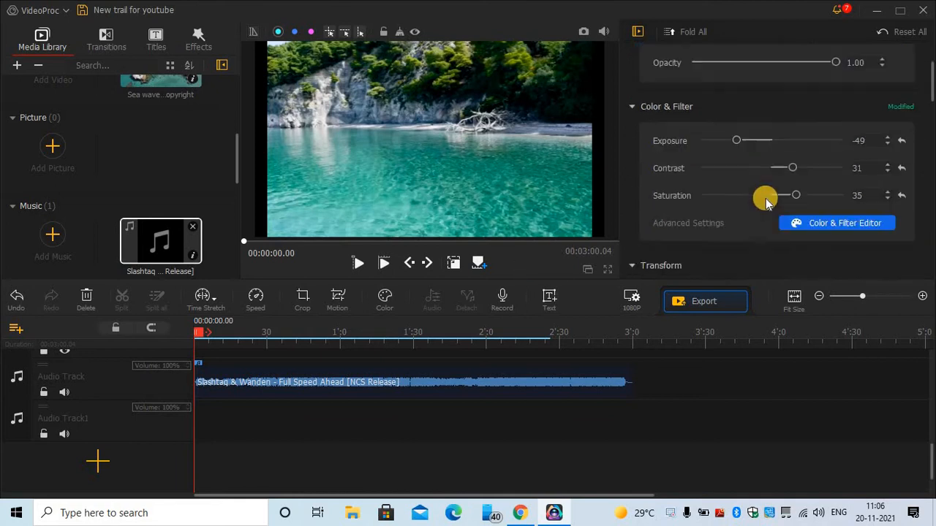
scroll(754, 246, "down", 3)
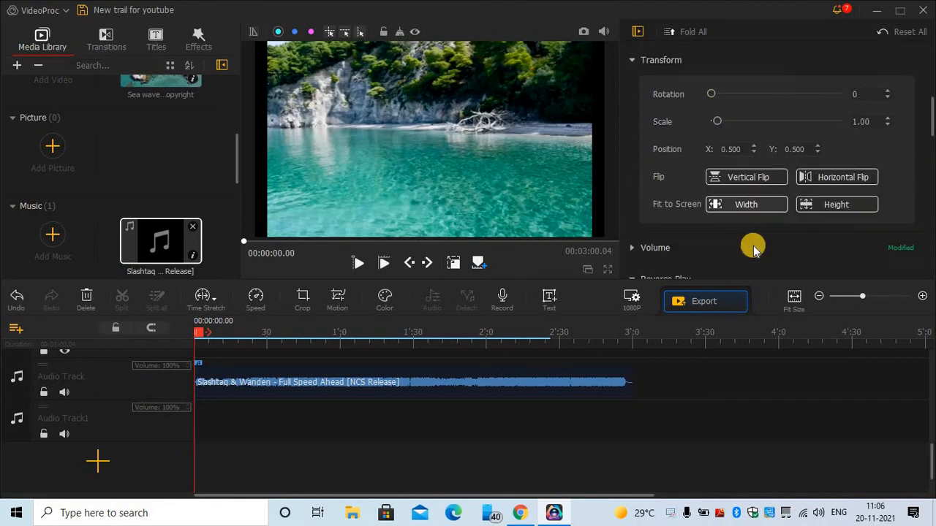
scroll(689, 231, "down", 5)
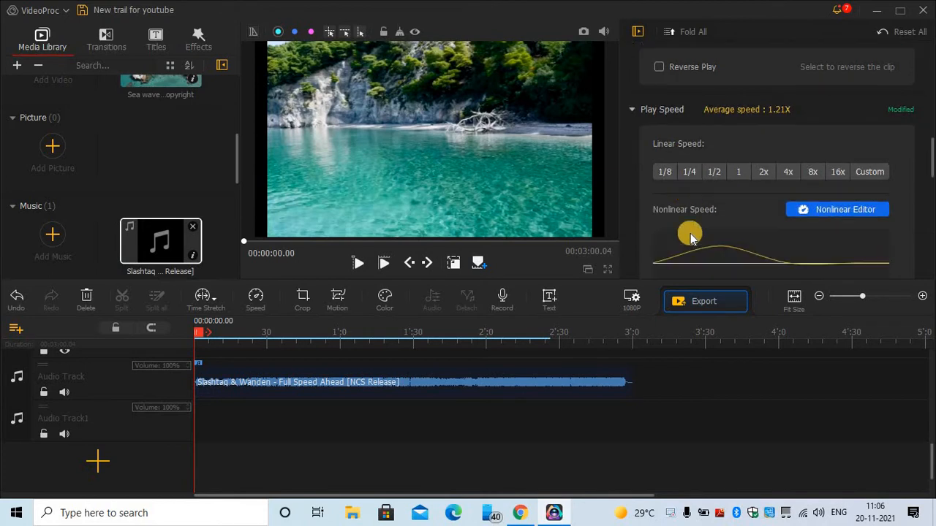
scroll(693, 234, "down", 6)
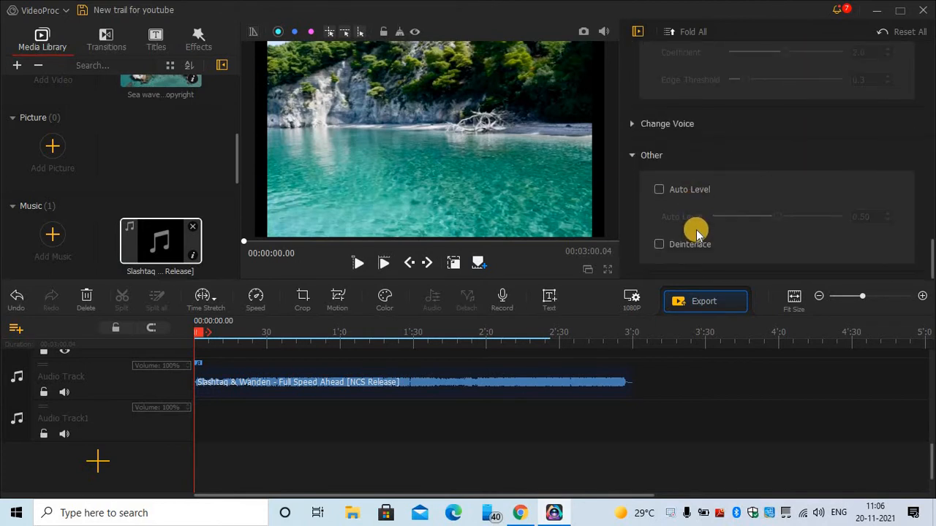
scroll(715, 251, "up", 3)
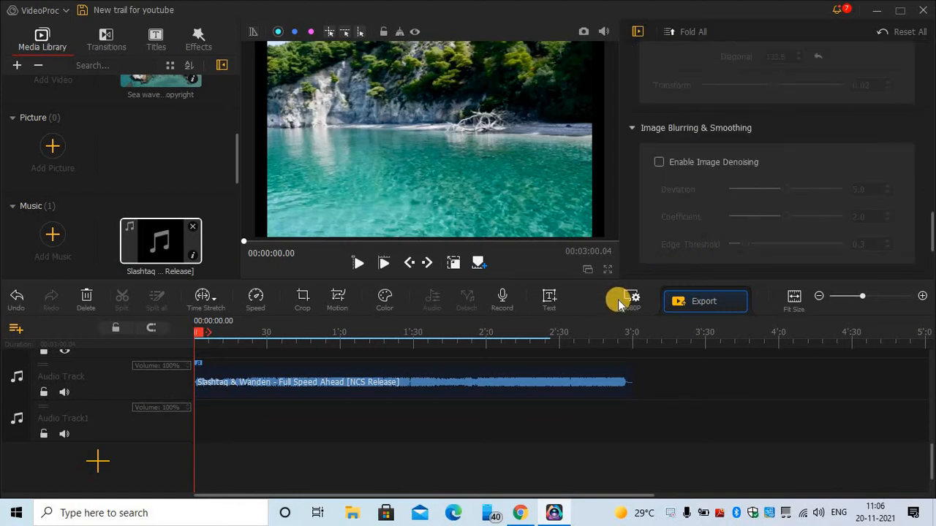
left_click(157, 41)
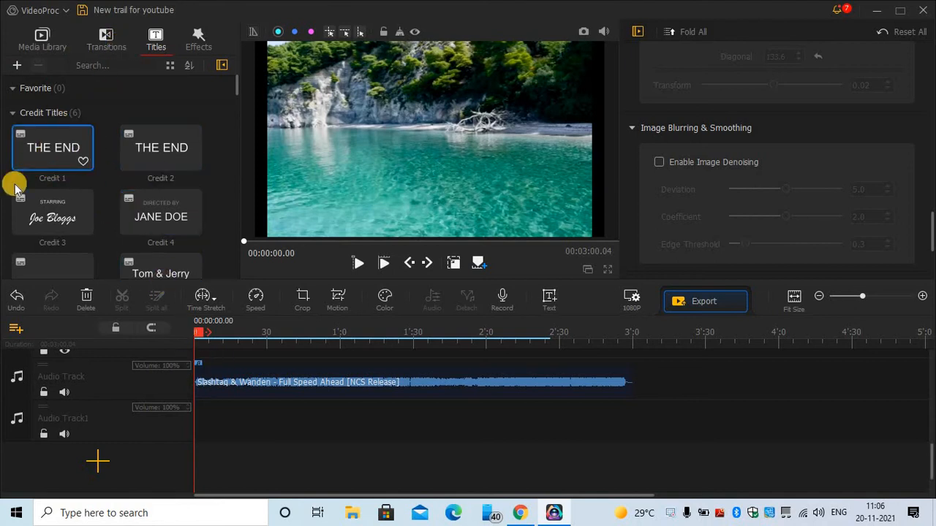
- Place the Credit 5 title template at the start of the timeline as a 5-second clip
scroll(44, 183, "down", 2)
left_click(60, 157)
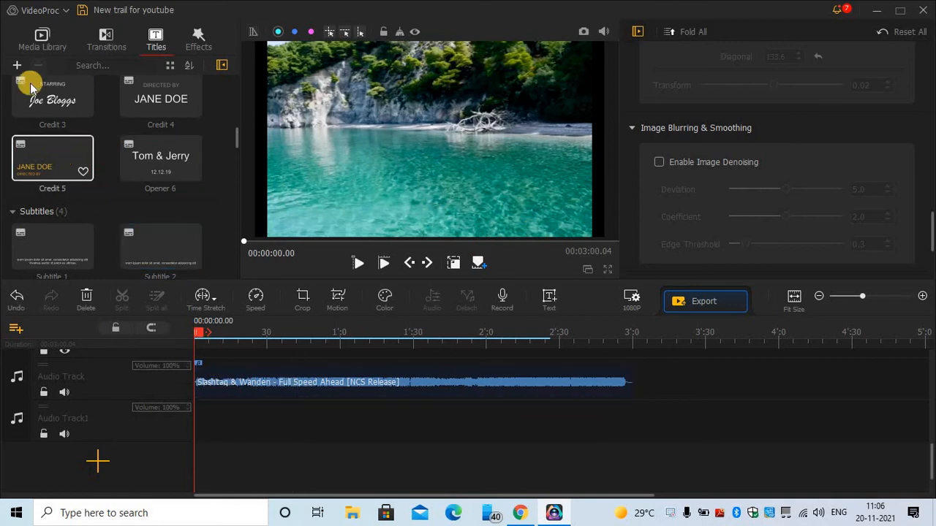
left_click_drag(35, 153, 199, 356)
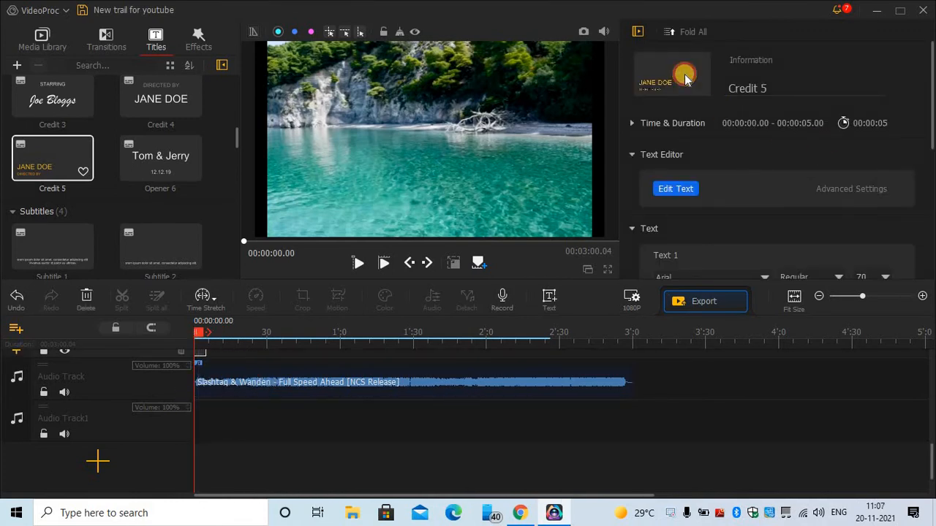
- Replace the DIRECTED BY line of the Credit 5 title with the creator's name and apply
left_click(674, 188)
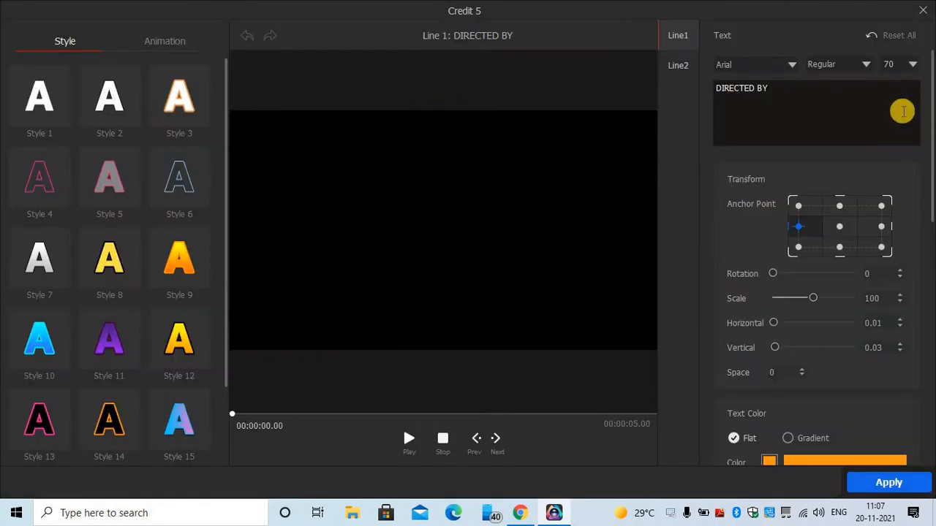
left_click_drag(802, 82, 650, 82)
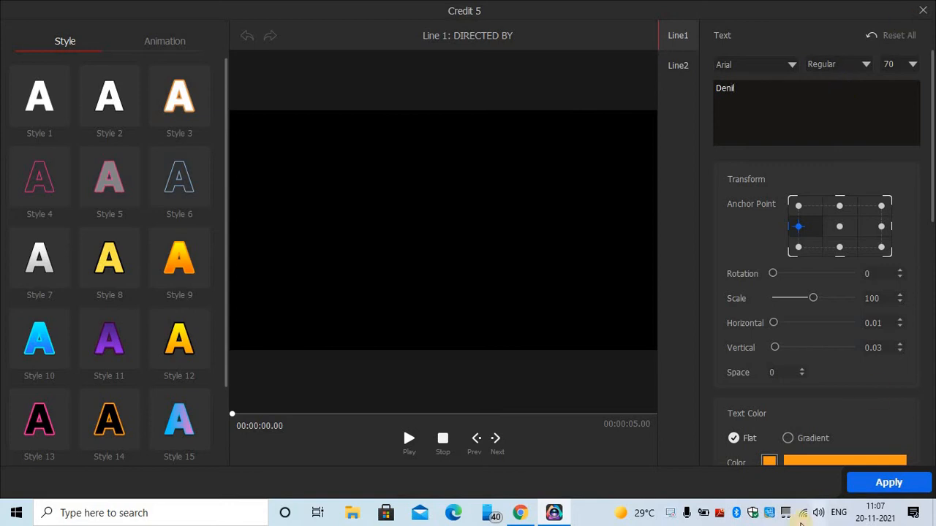
scroll(836, 219, "down", 8)
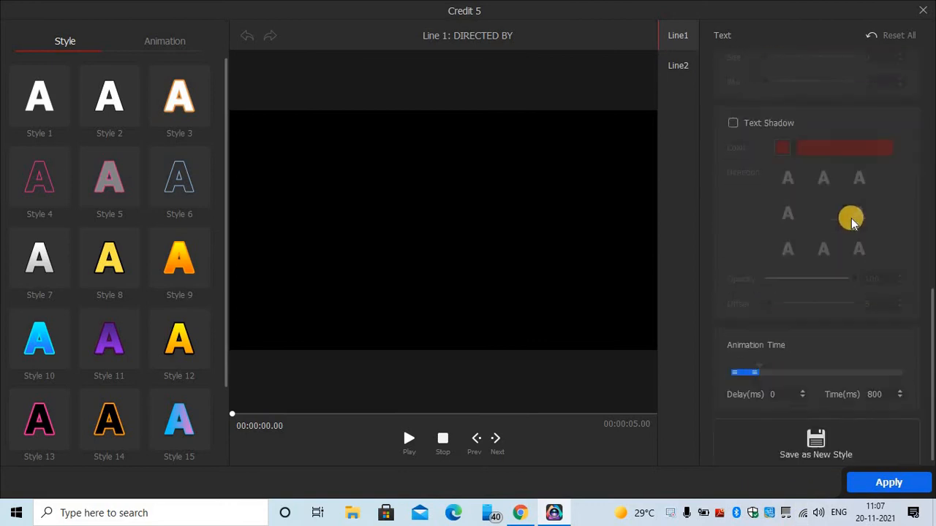
left_click(891, 482)
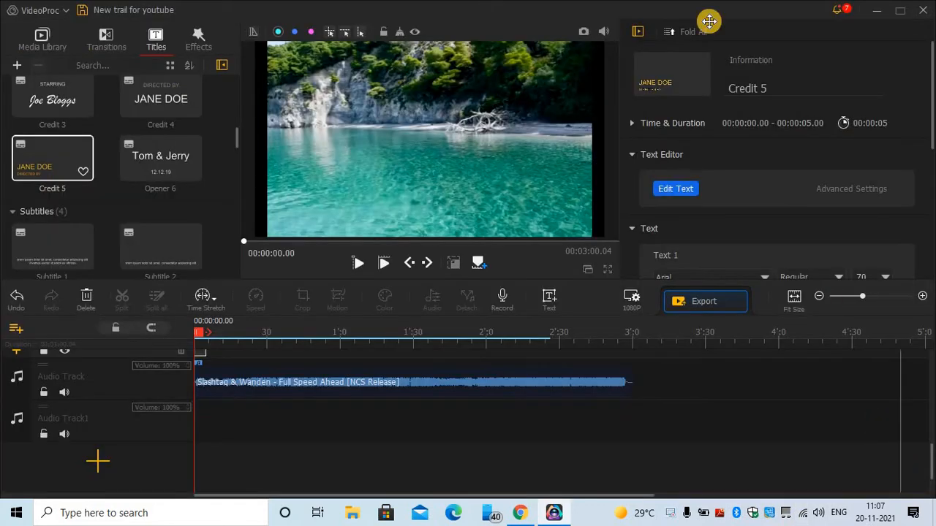
- Set the Text 1 font to Bahnschrift and replace the Text 2 line with 'YouTube'
scroll(727, 161, "down", 1)
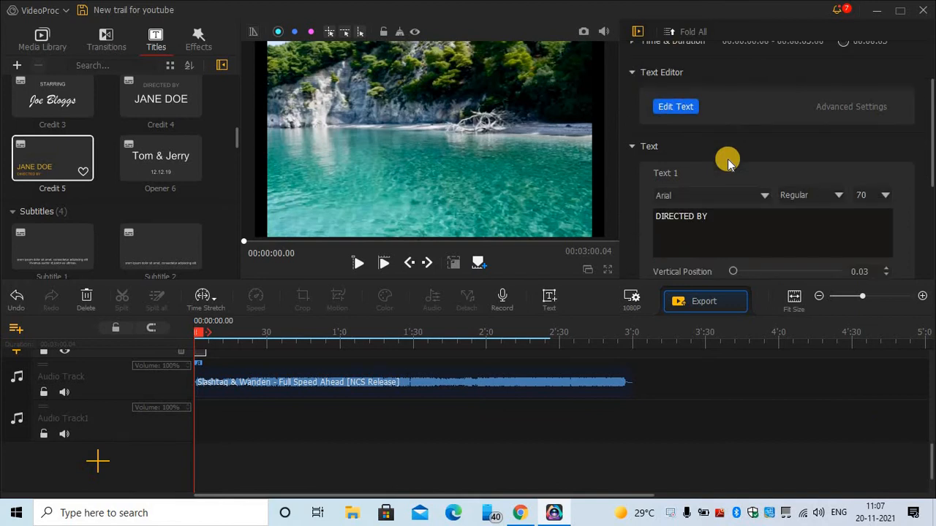
scroll(727, 162, "down", 1)
left_click_drag(729, 176, 600, 179)
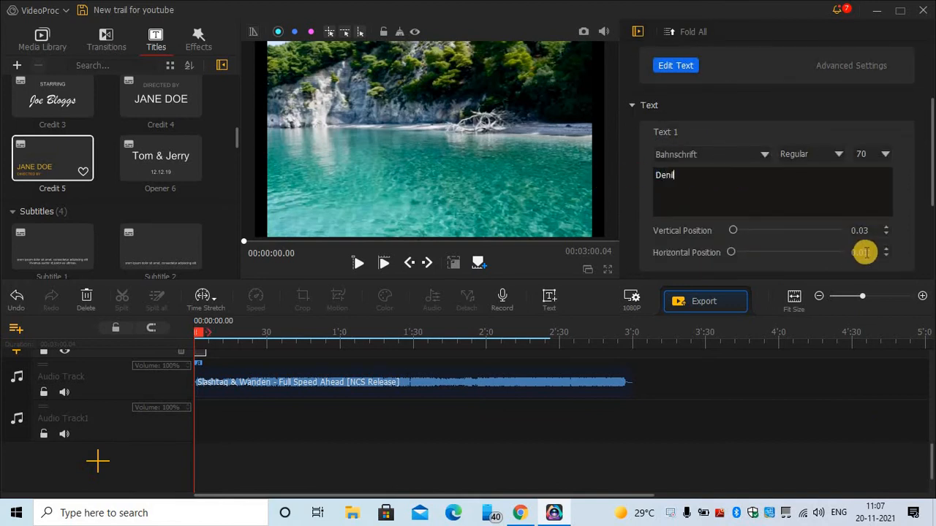
scroll(871, 253, "down", 2)
scroll(831, 230, "up", 3)
scroll(664, 236, "down", 2)
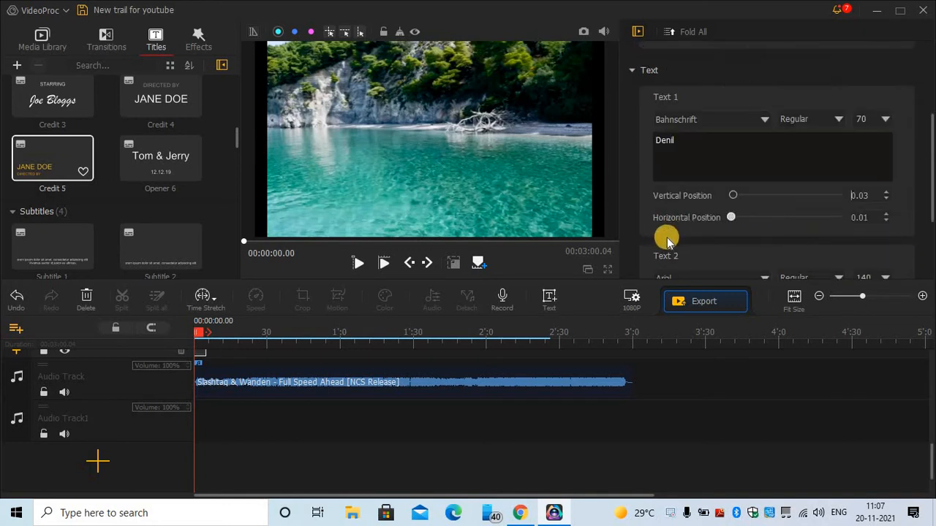
left_click_drag(729, 255, 611, 257)
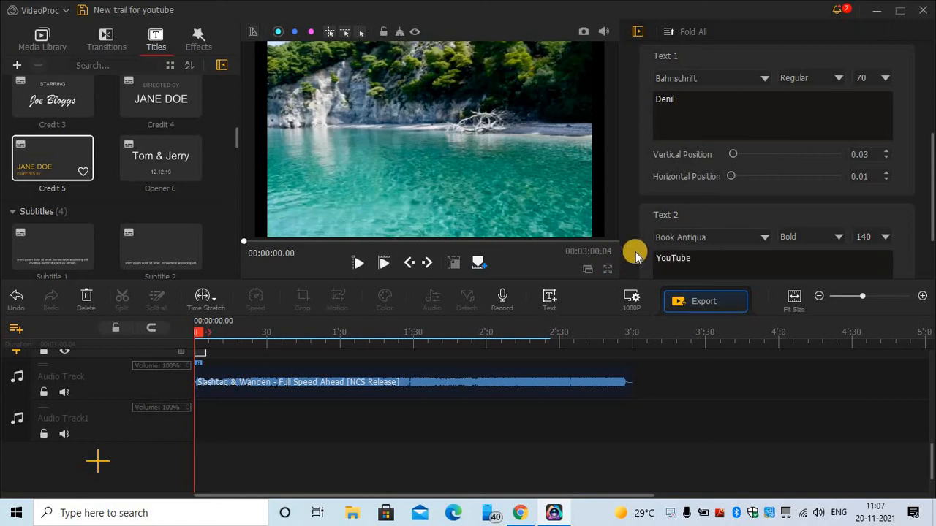
scroll(837, 159, "down", 1)
scroll(837, 156, "up", 3)
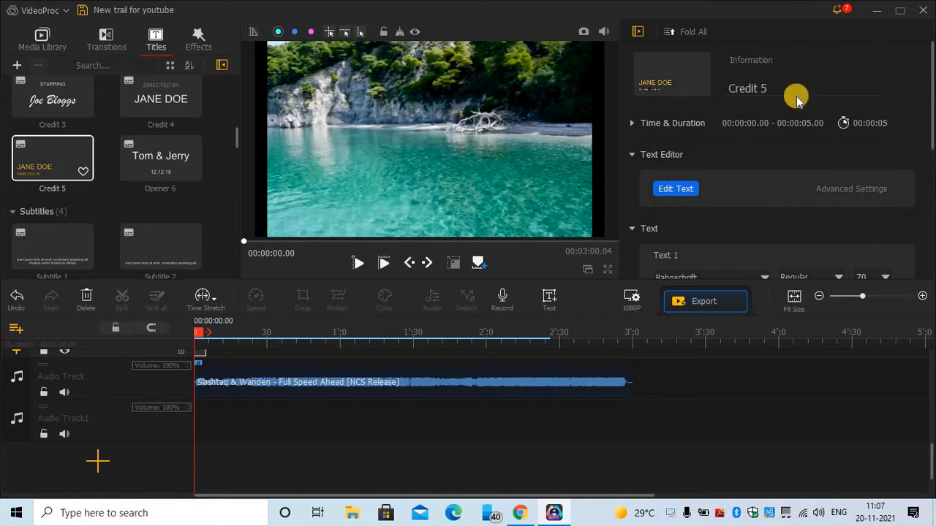
scroll(787, 178, "down", 1)
scroll(788, 178, "up", 1)
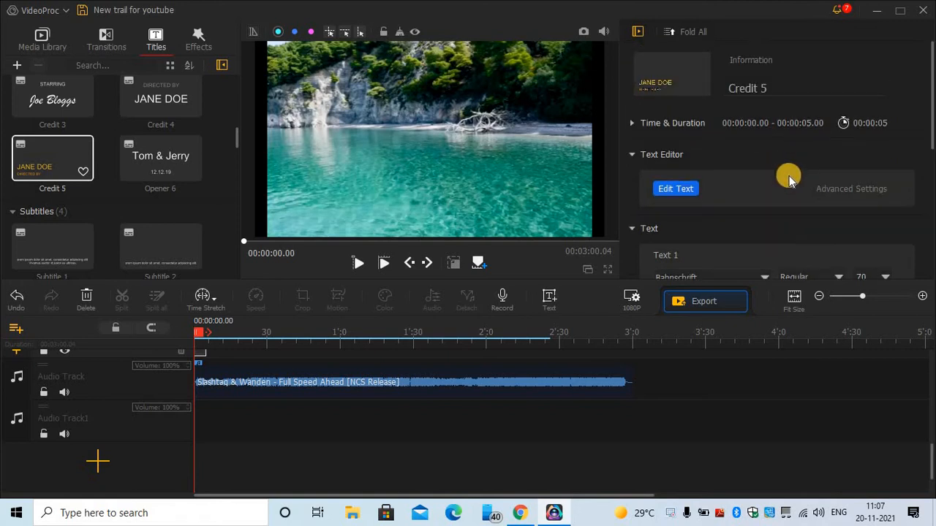
scroll(795, 171, "down", 4)
scroll(764, 194, "up", 4)
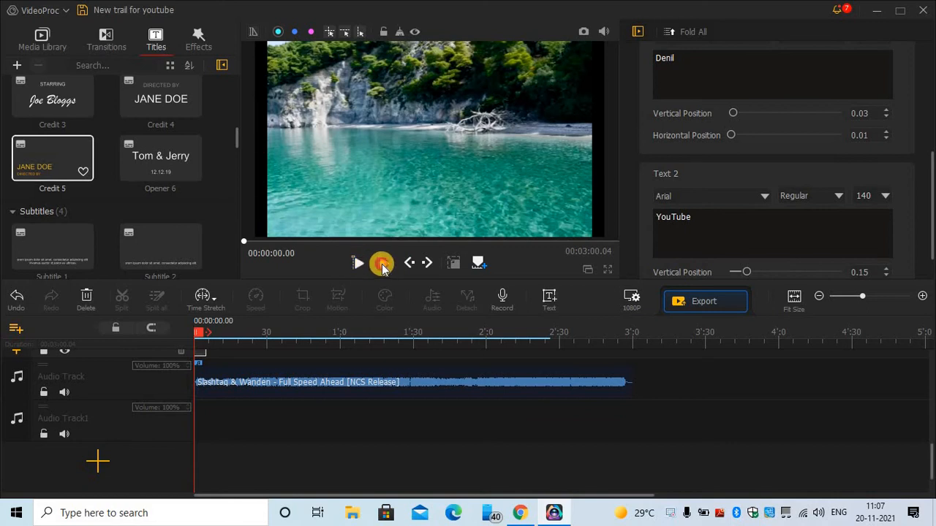
- Play and stop the preview to check the YouTube title above the creator's name
left_click(382, 264)
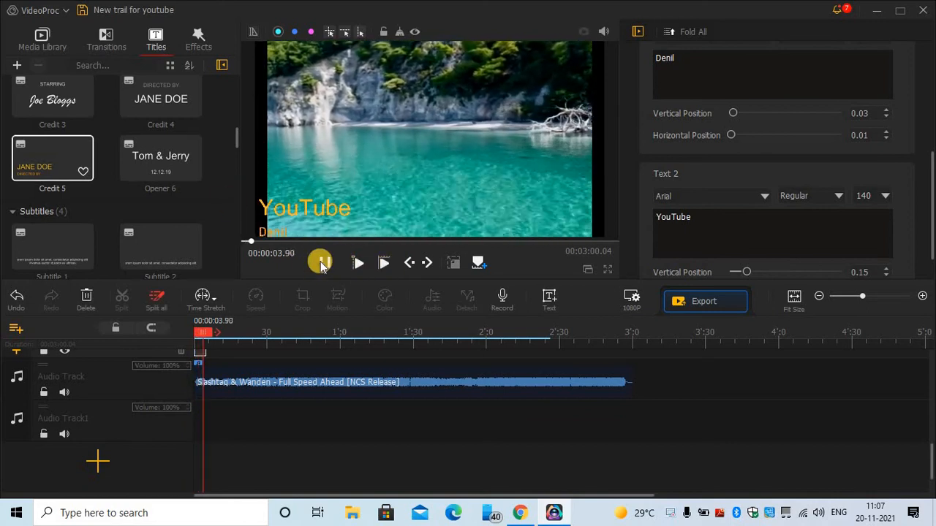
left_click(322, 263)
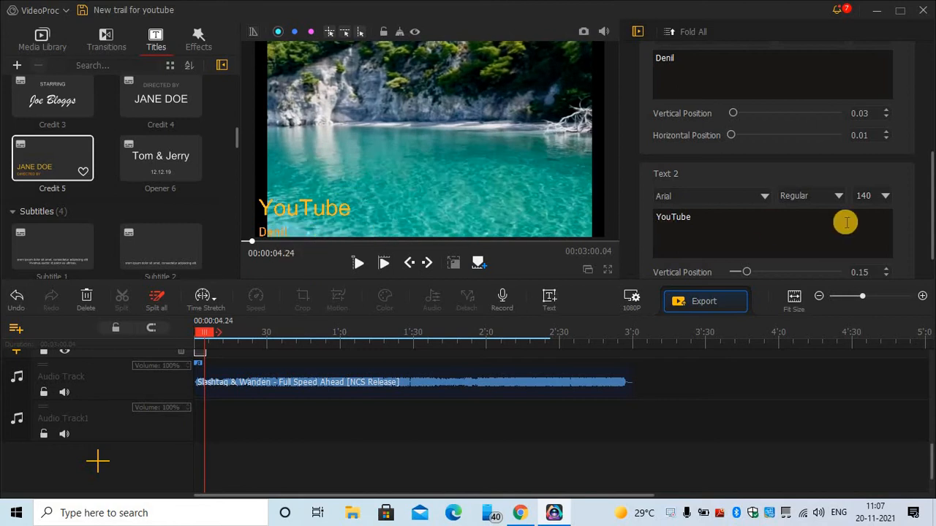
scroll(846, 222, "down", 1)
scroll(846, 222, "up", 4)
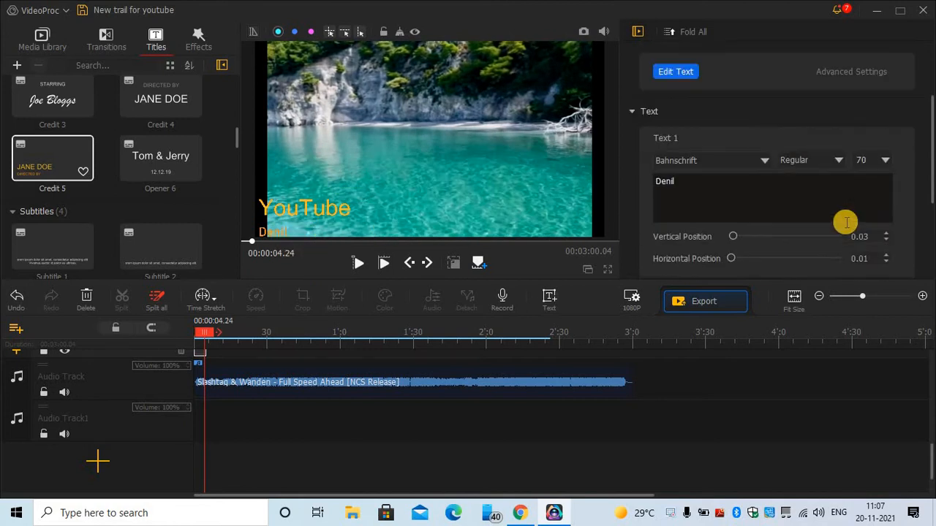
scroll(846, 223, "up", 3)
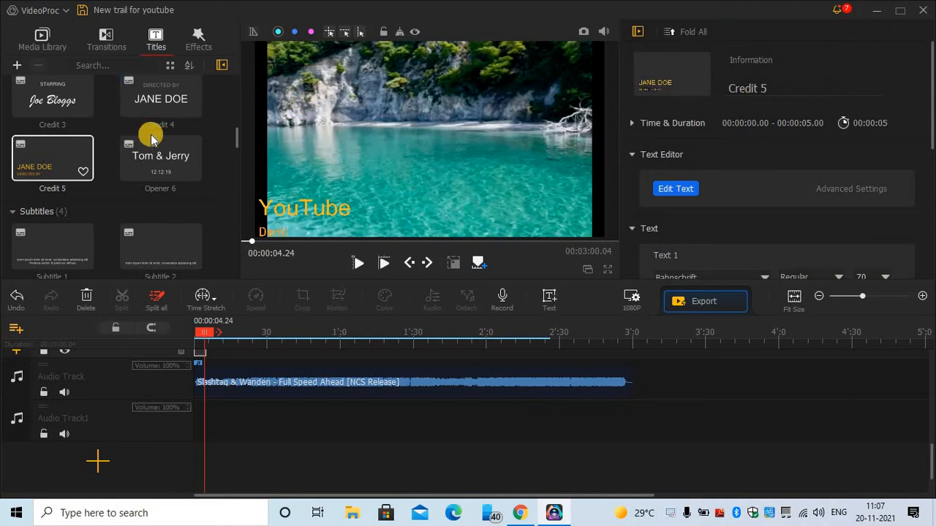
- Add the Aberration filter to the effect track at 00:00:17.16–00:00:22.16 and preview it
left_click(194, 48)
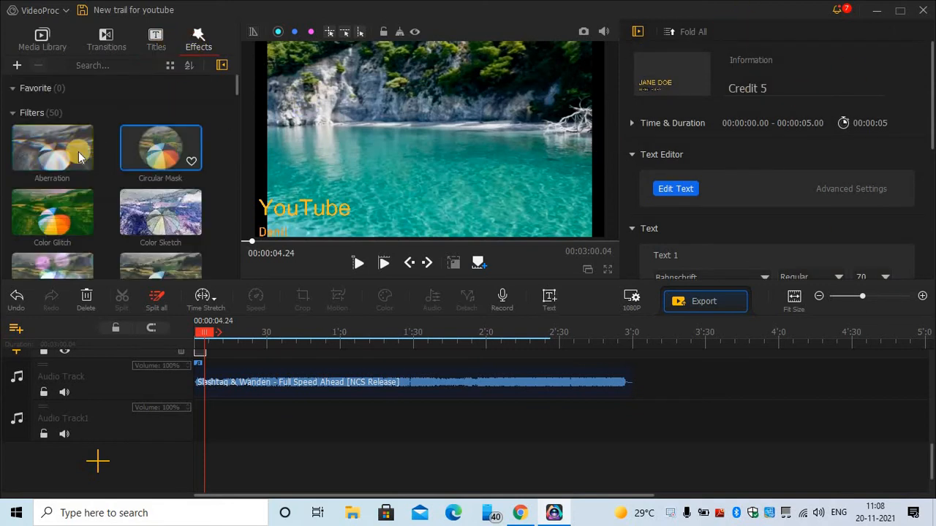
left_click(35, 153)
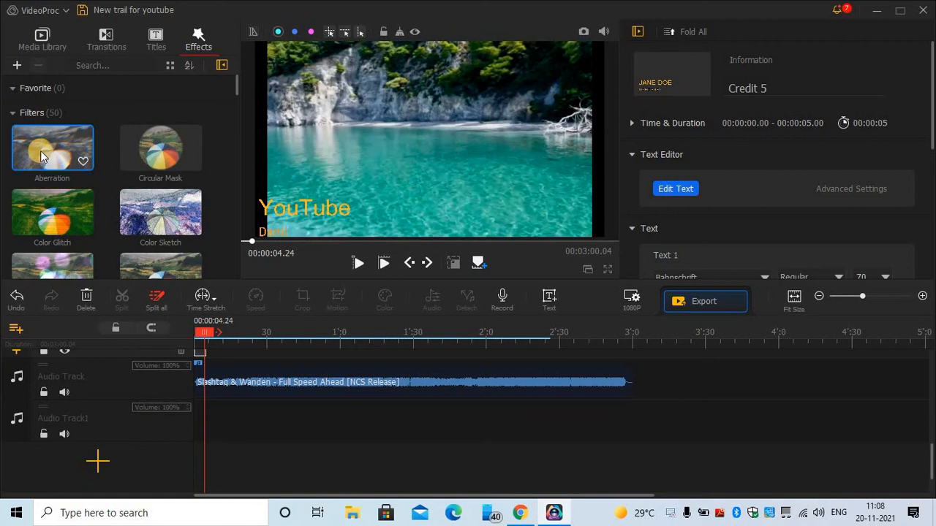
left_click_drag(41, 151, 250, 423)
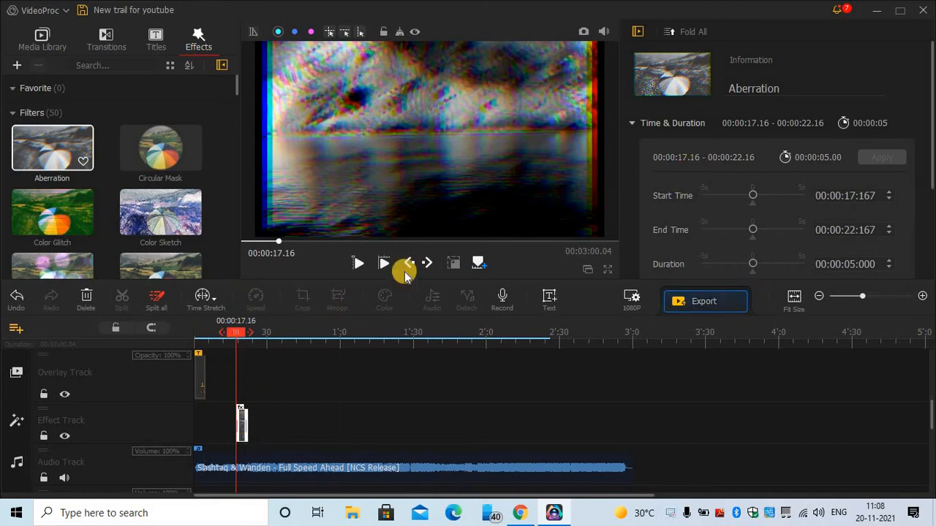
left_click(357, 263)
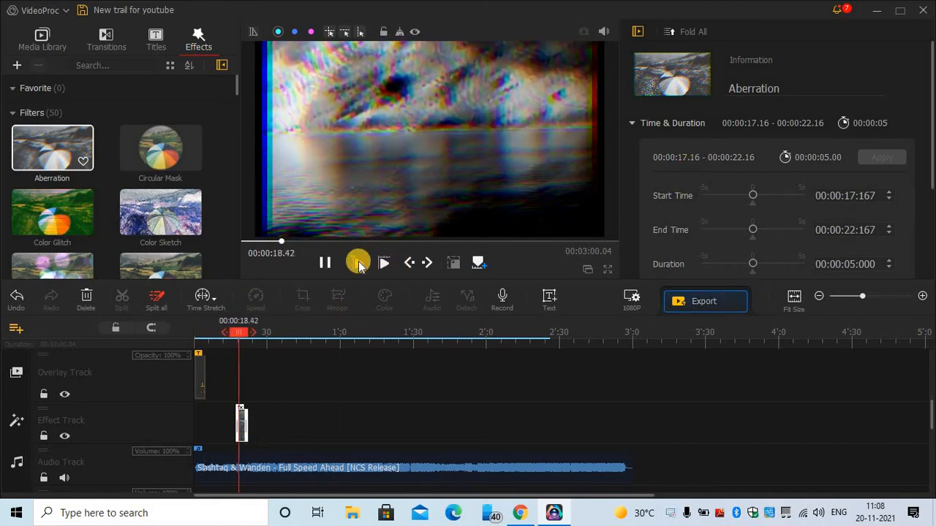
left_click(357, 262)
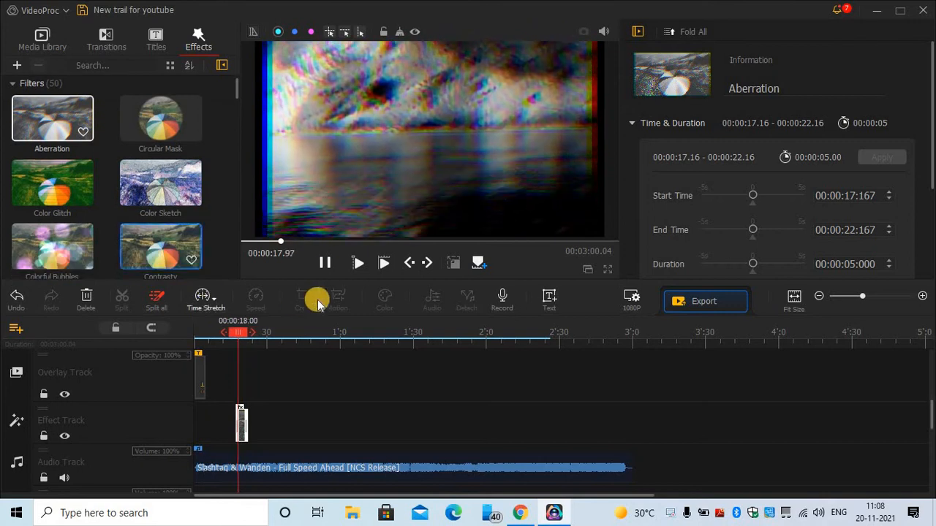
left_click(325, 263)
scroll(31, 157, "down", 1)
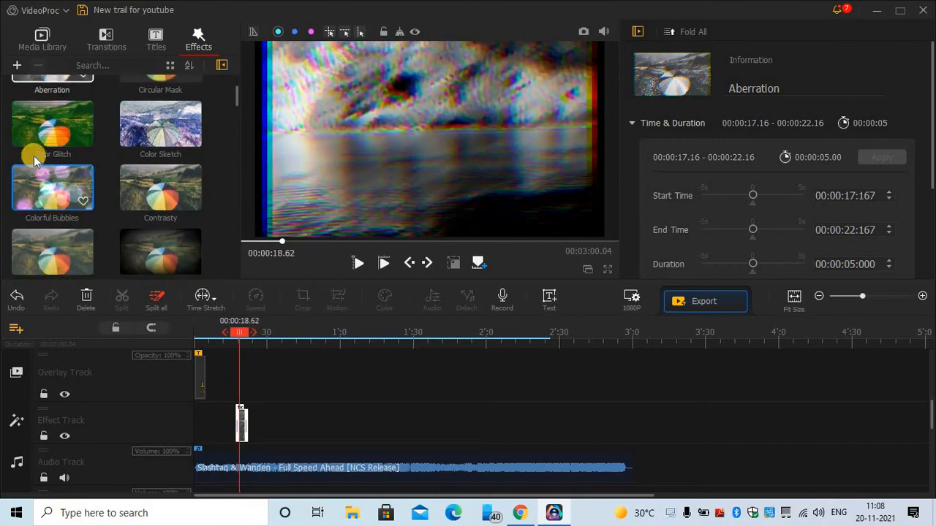
- Browse the available transitions in the Transitions library
left_click(110, 40)
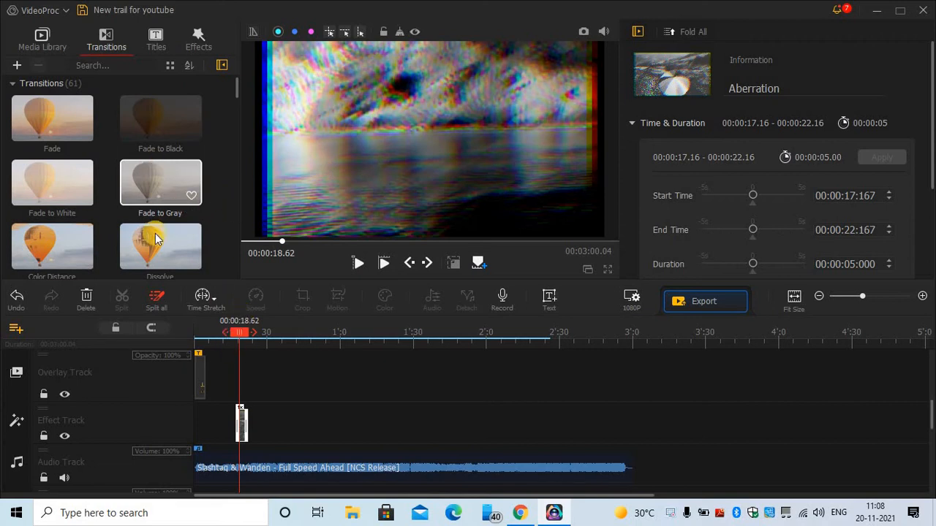
scroll(156, 238, "down", 1)
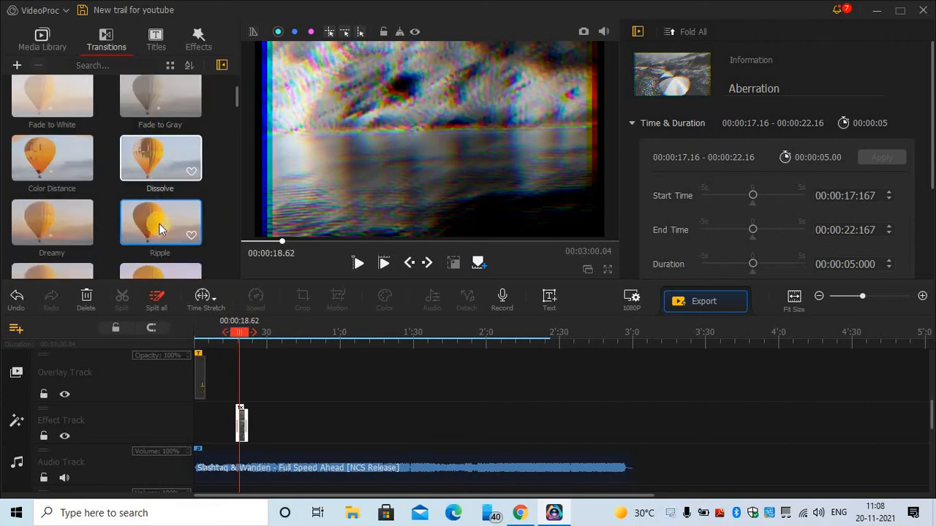
scroll(160, 223, "down", 2)
scroll(102, 169, "up", 3)
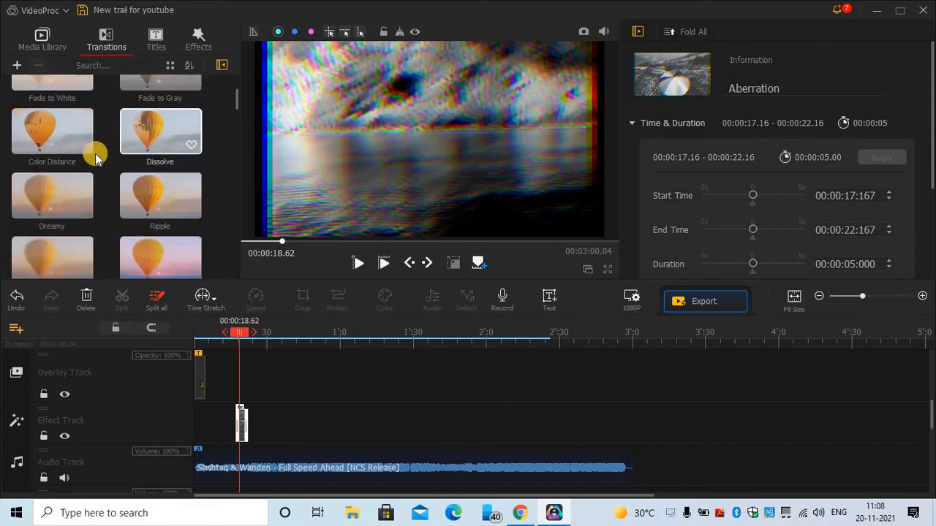
- Return to the Media Library and confirm the output resolution stays 1920 x 1080
left_click(58, 37)
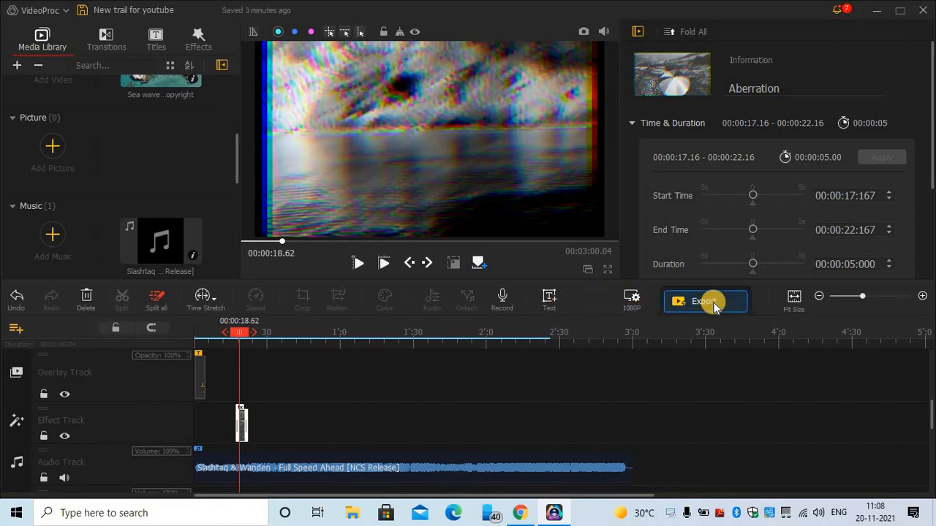
left_click(633, 301)
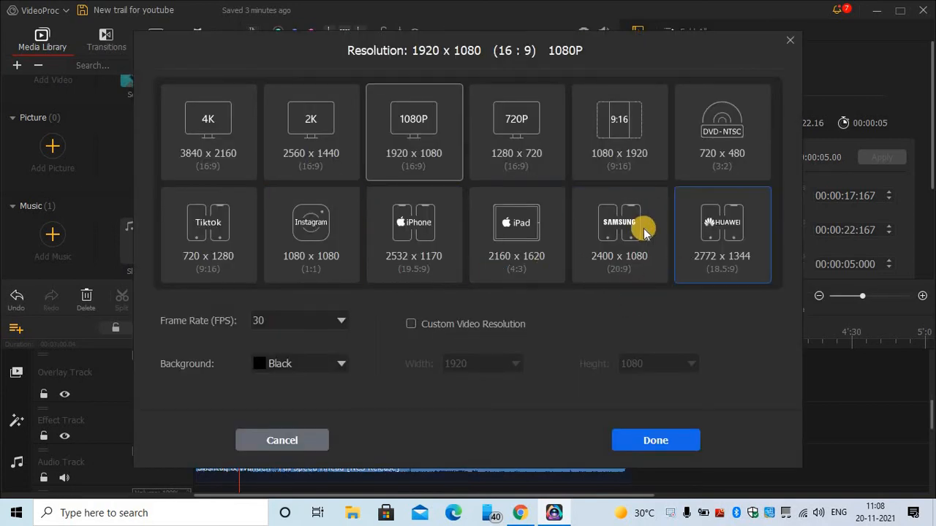
left_click(789, 39)
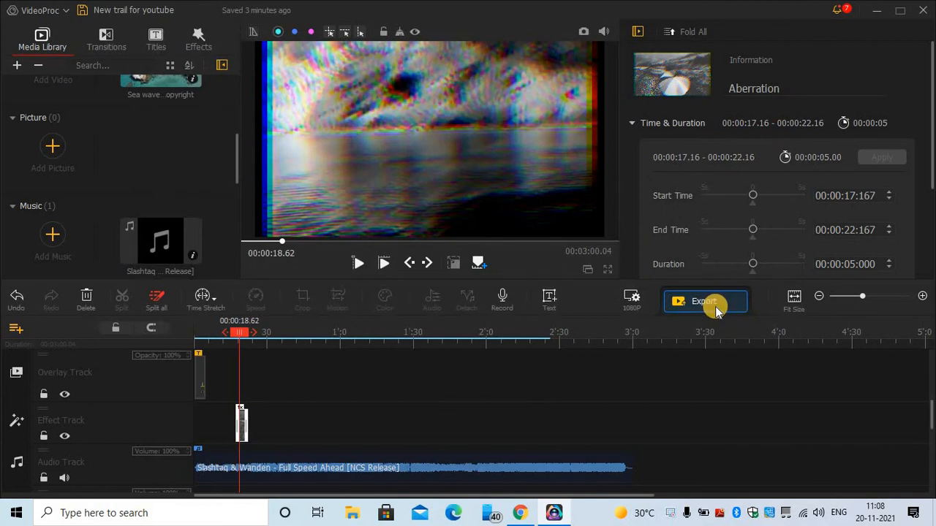
- Set up the export as 'New trail for youtube' in MP4 format
left_click(715, 309)
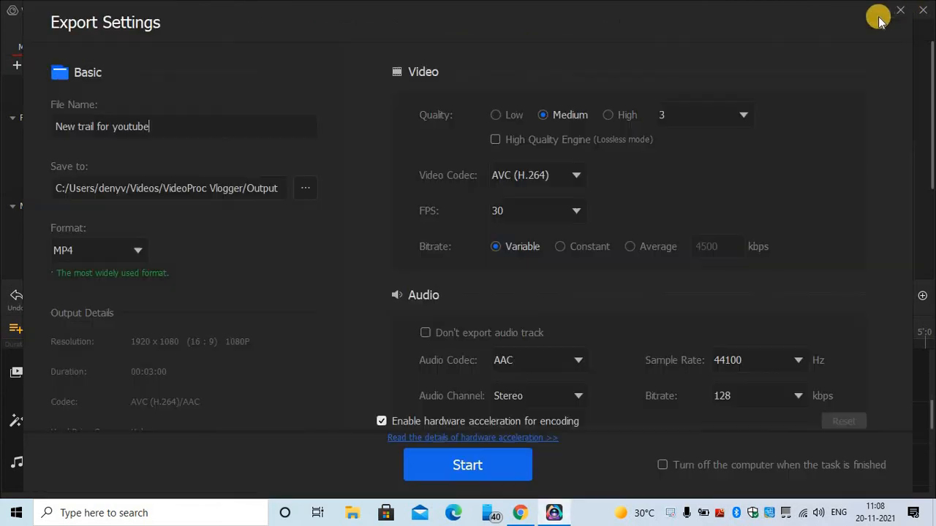
left_click(159, 132)
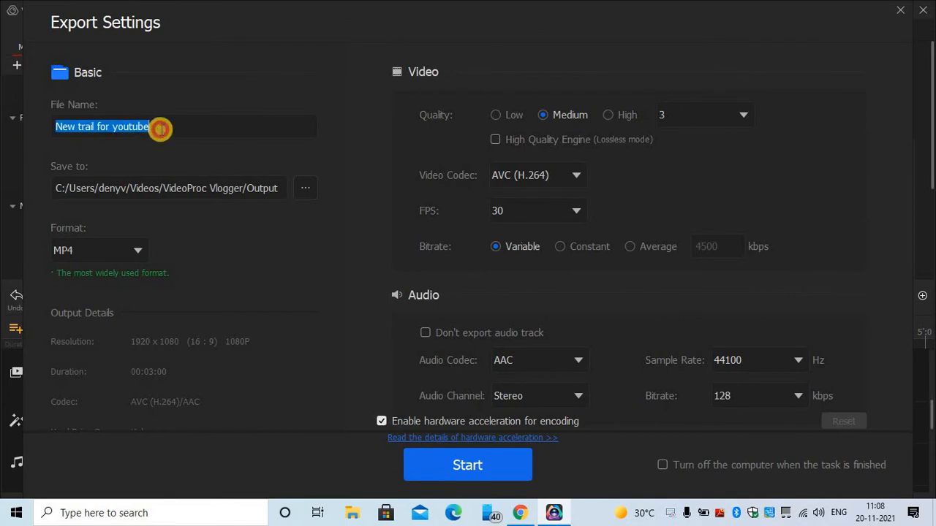
left_click(182, 127)
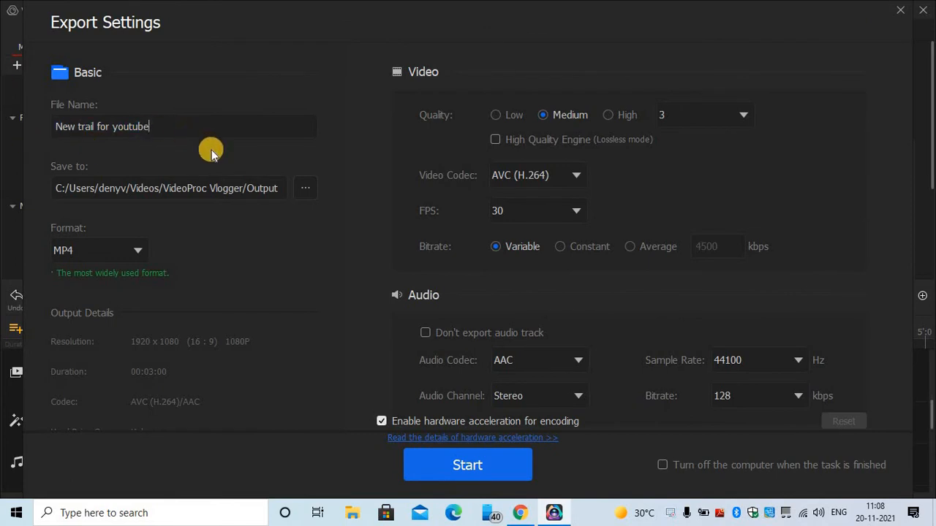
left_click(128, 256)
left_click(130, 255)
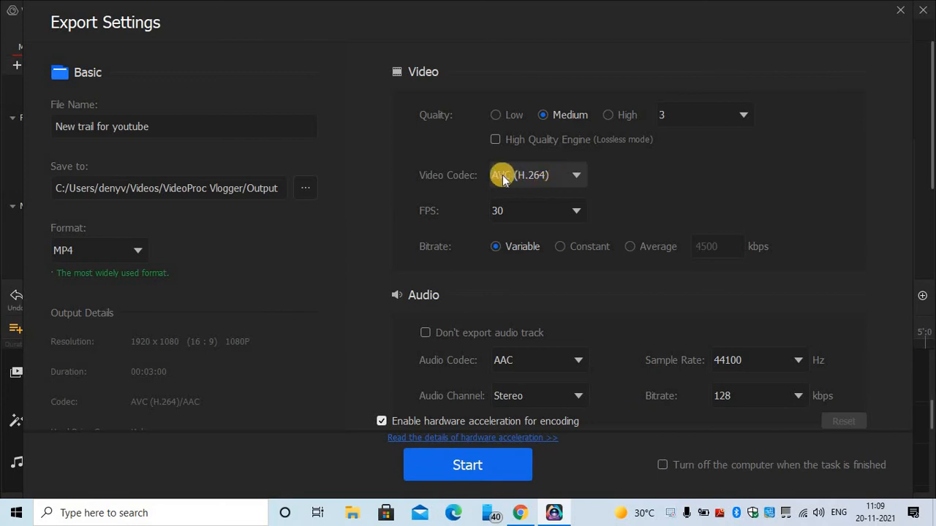
- Keep audio at 128 kbps and 44100 Hz, then start the export
left_click(742, 401)
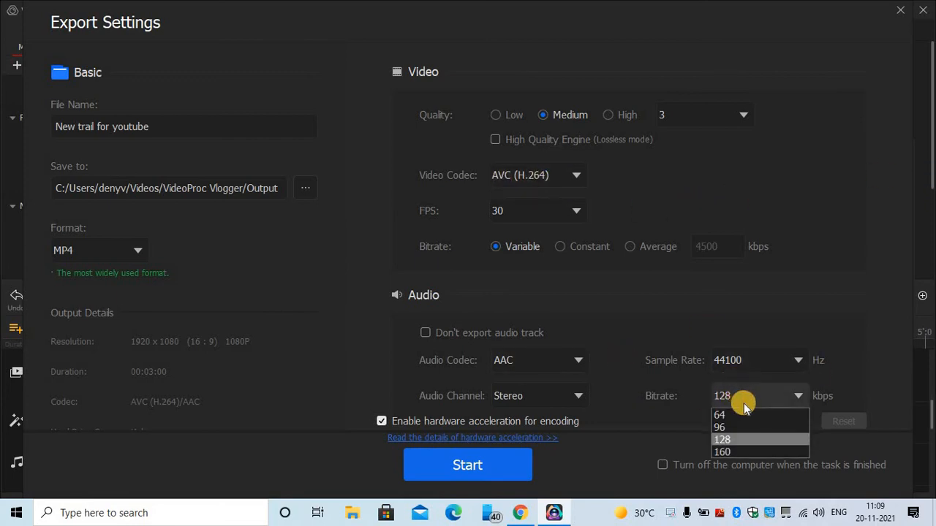
left_click(677, 414)
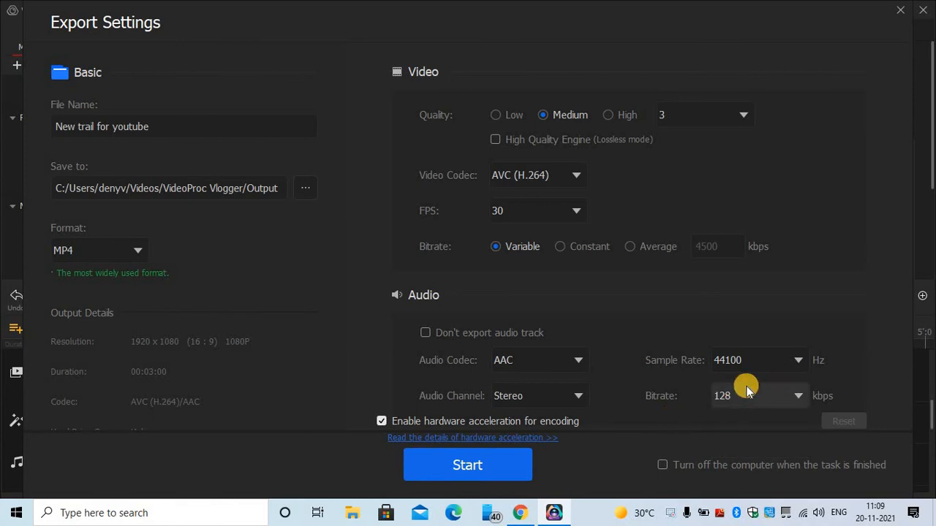
left_click(751, 359)
left_click(752, 360)
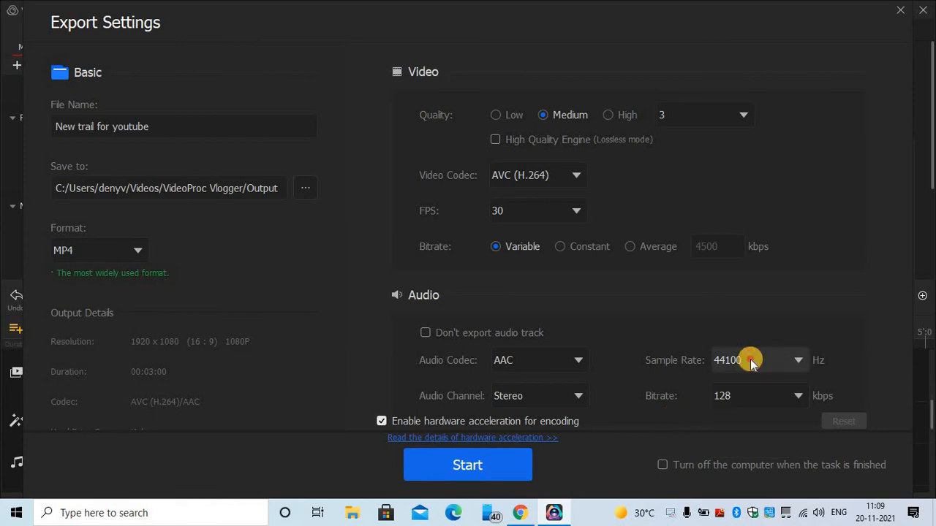
left_click(750, 359)
left_click(749, 358)
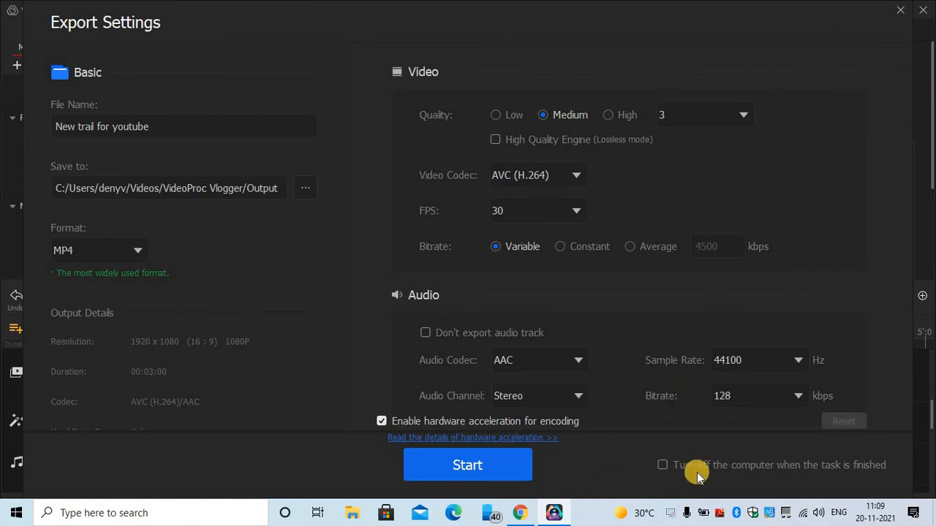
left_click(429, 467)
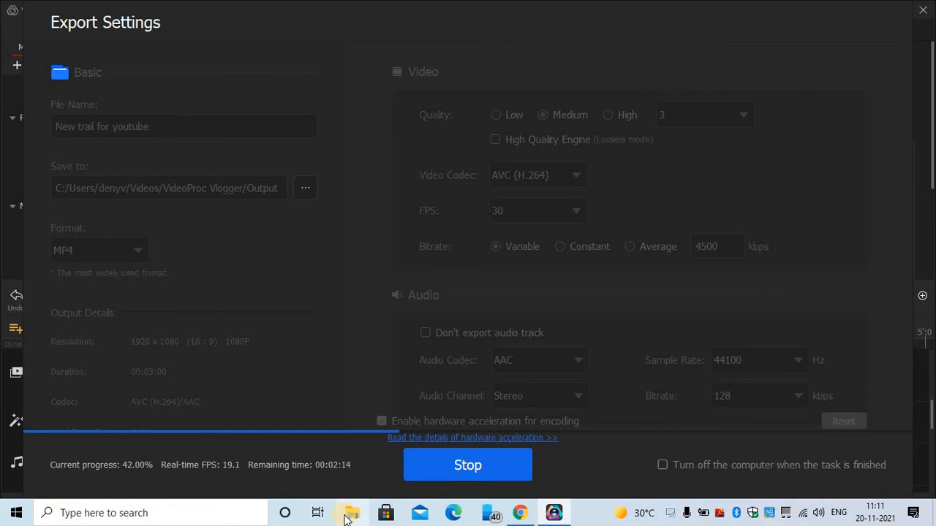
- Open File Explorer to the Videos folder and select the 'New trail for youtube' item
left_click(350, 515)
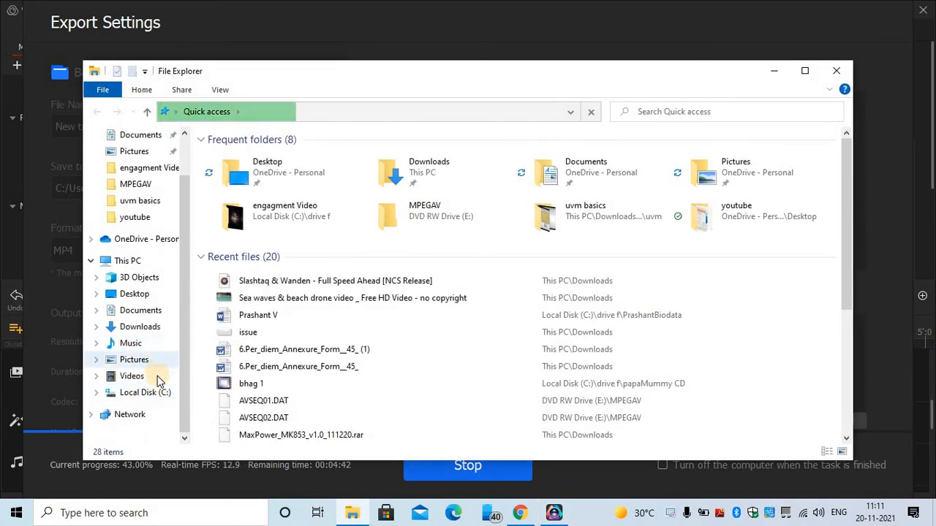
left_click(157, 376)
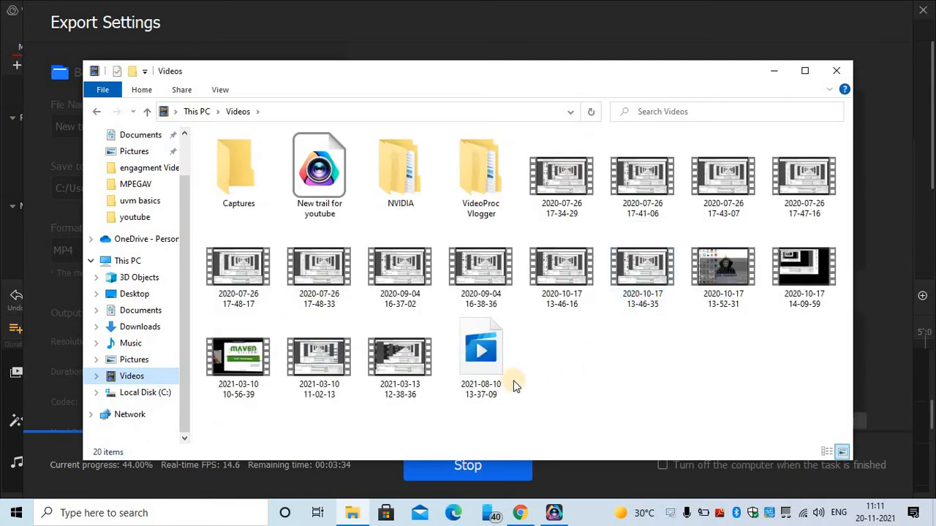
left_click_drag(537, 417, 482, 347)
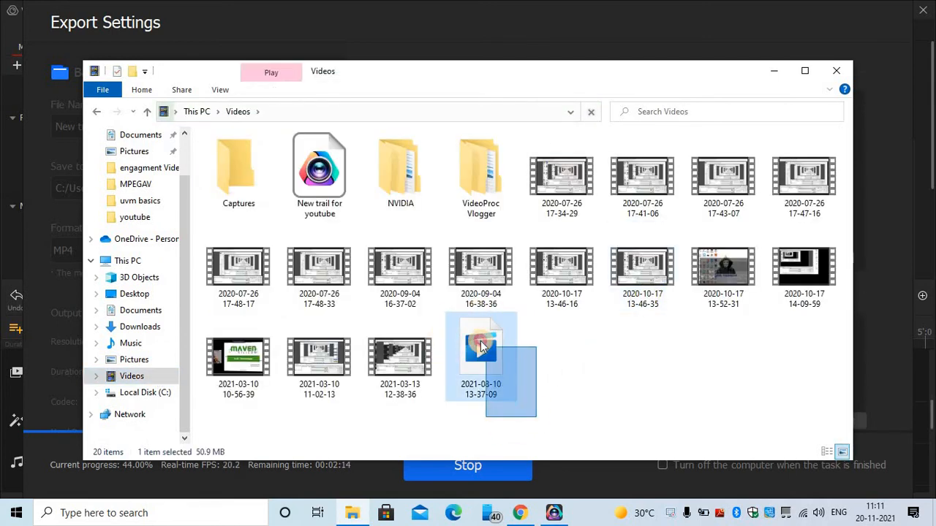
left_click(783, 73)
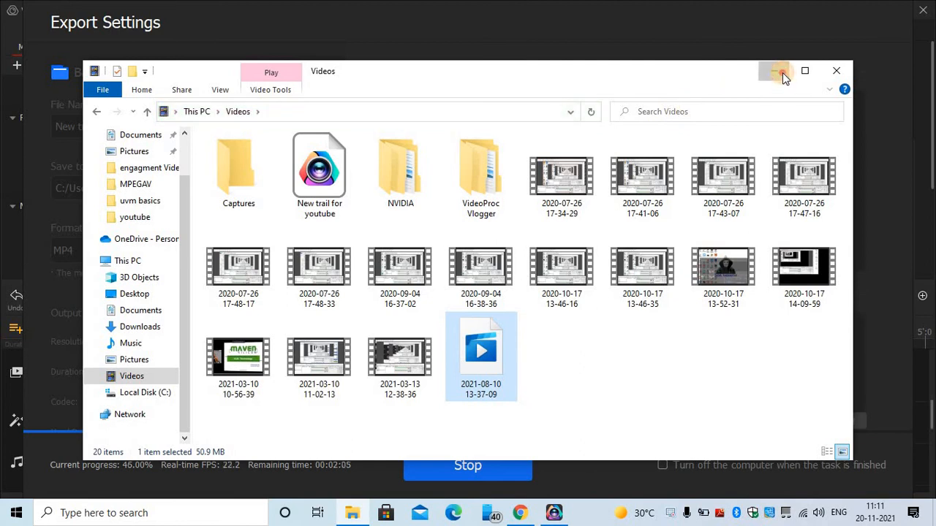
left_click(350, 160)
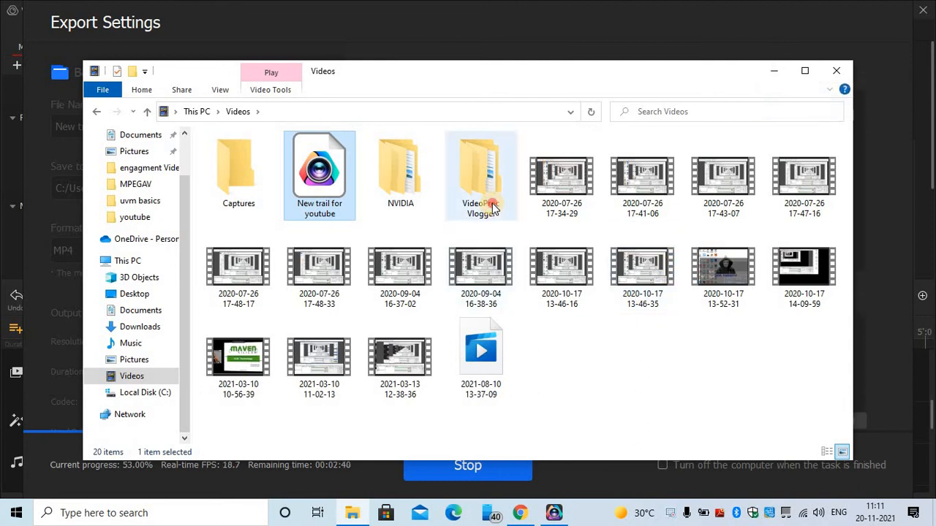
- Inspect the exported video's Properties in VideoProc Vlogger > Output, then minimize File Explorer
double_click(479, 178)
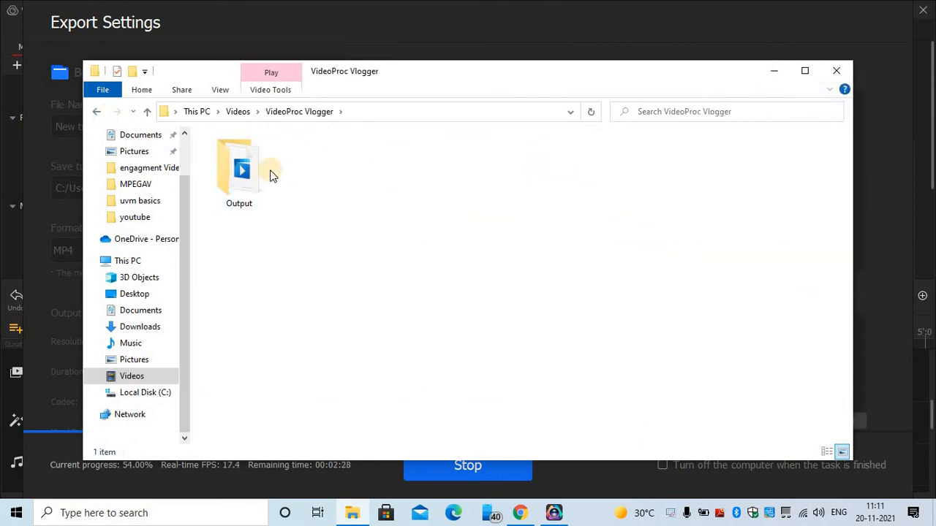
double_click(272, 173)
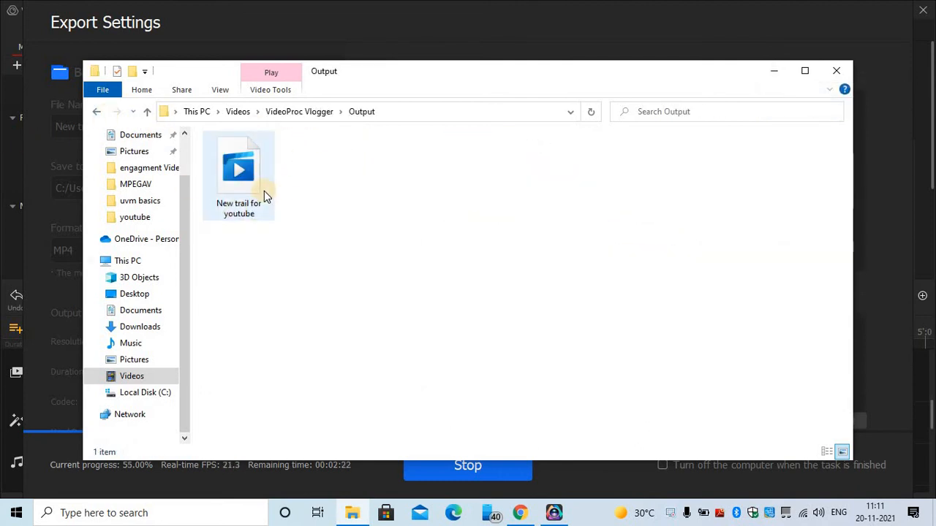
double_click(262, 190)
right_click(262, 190)
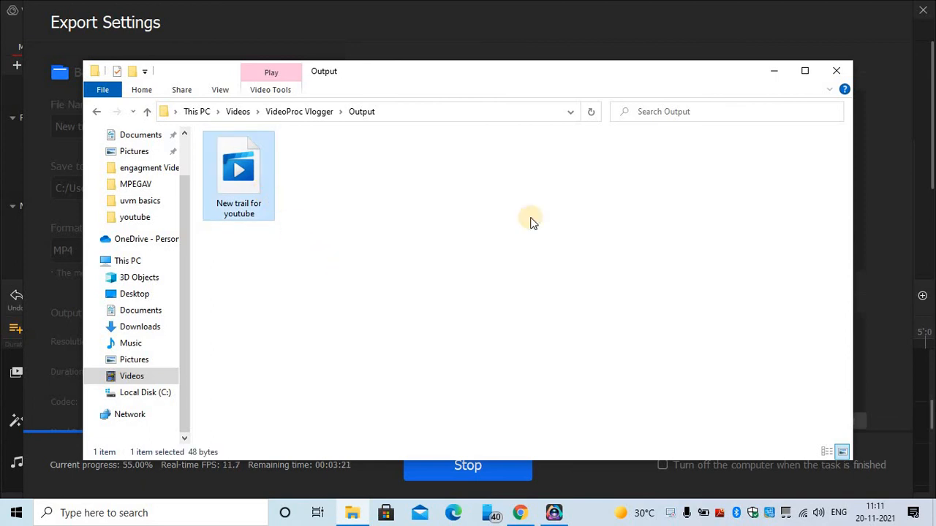
left_click(382, 480)
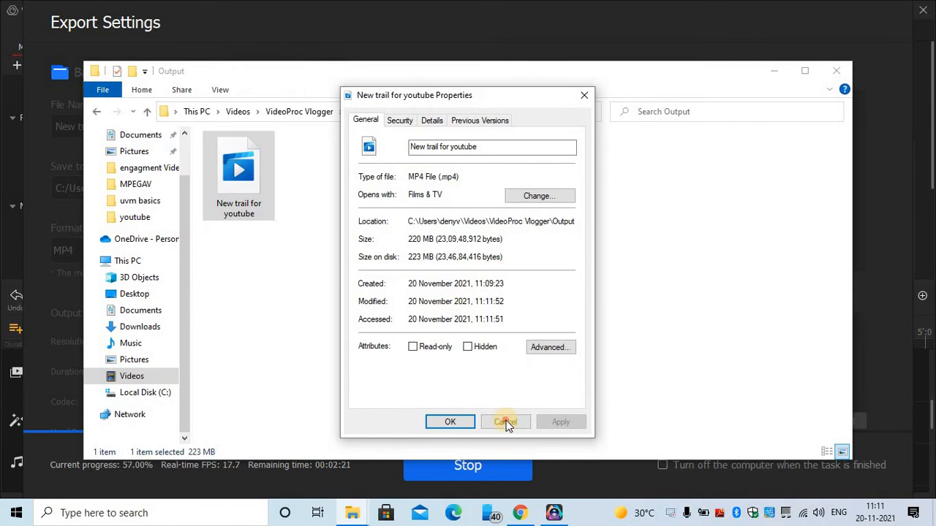
left_click(504, 422)
left_click(772, 74)
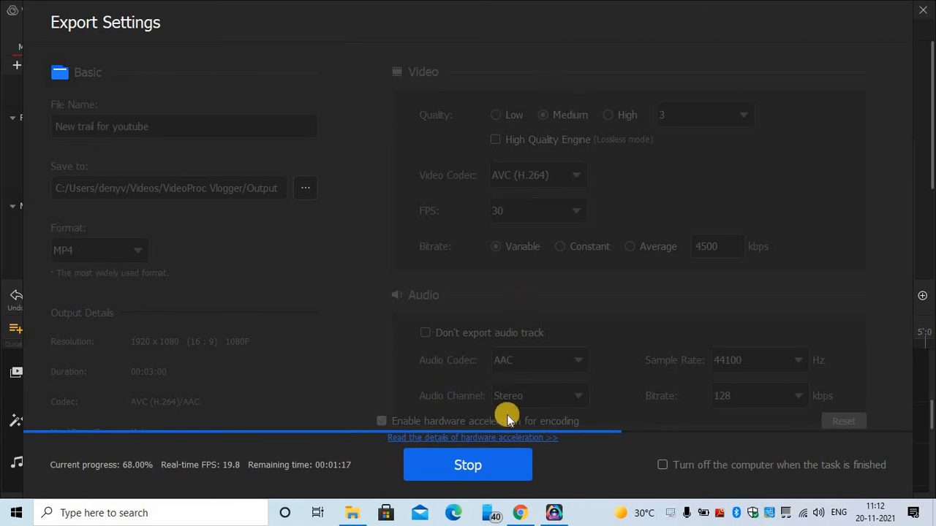
- Restore File Explorer, open and dismiss the exported video's context menu, then minimize it again
left_click(352, 510)
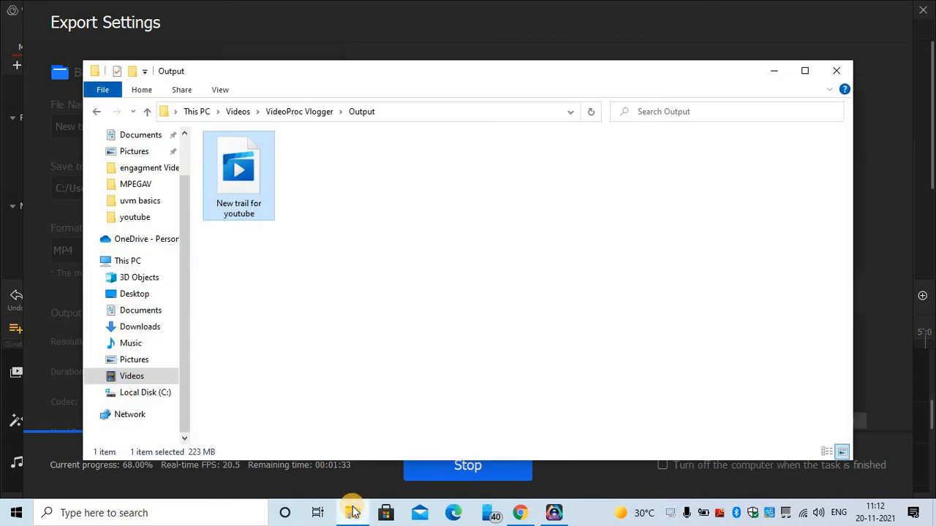
right_click(225, 158)
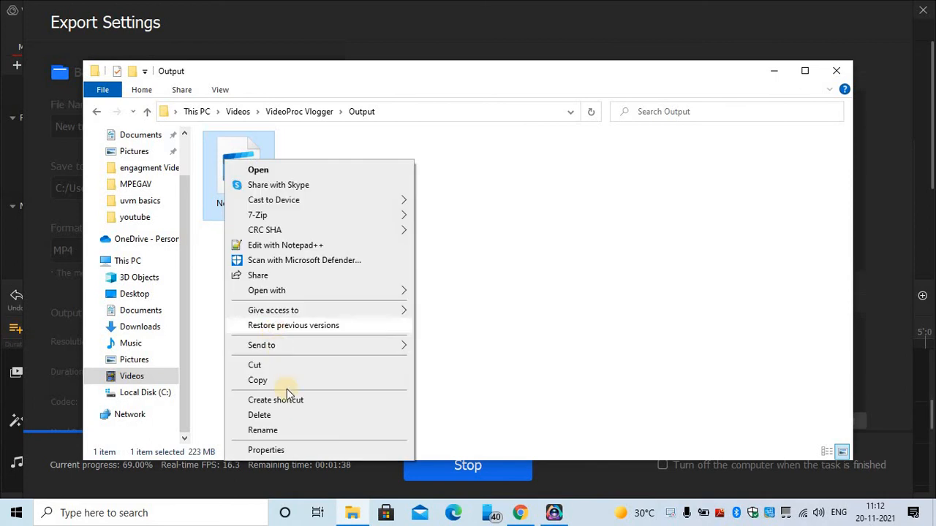
left_click(560, 310)
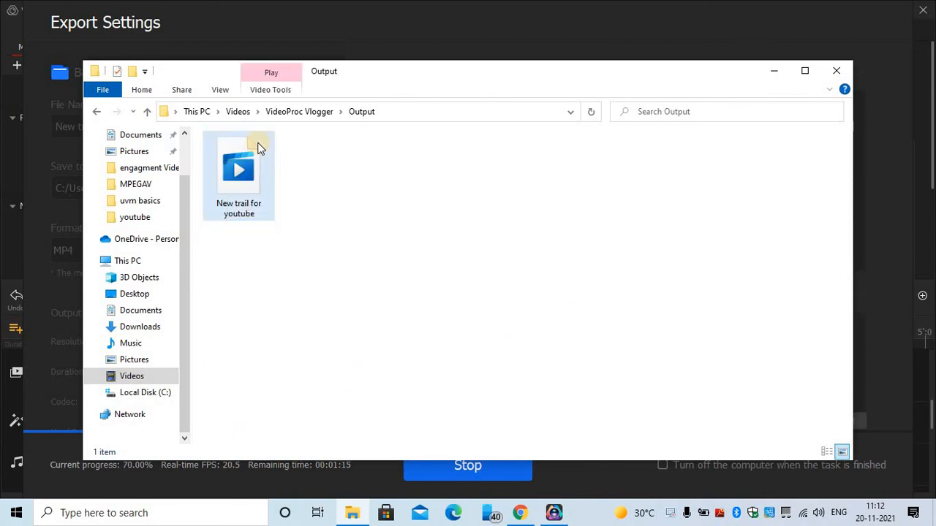
left_click(780, 70)
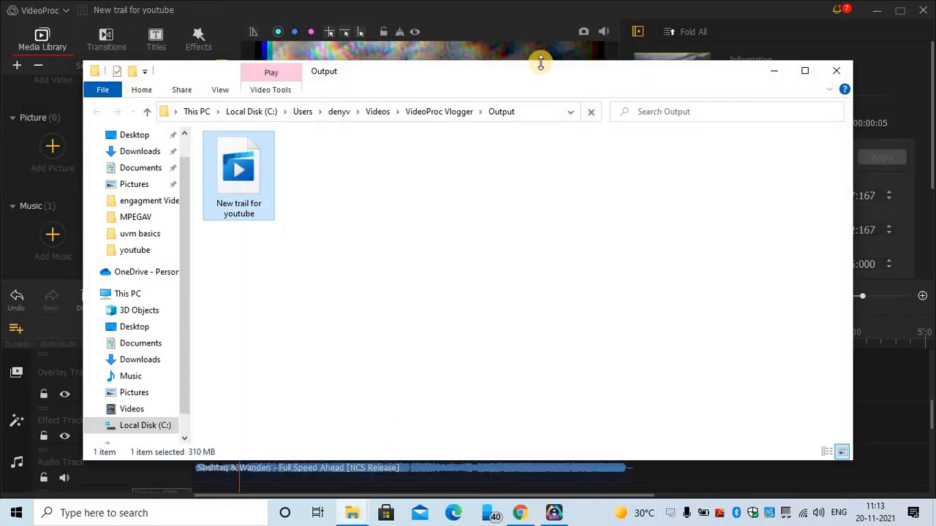
- Open 'New trail for youtube.mp4' in VLC media player from its context menu
right_click(220, 194)
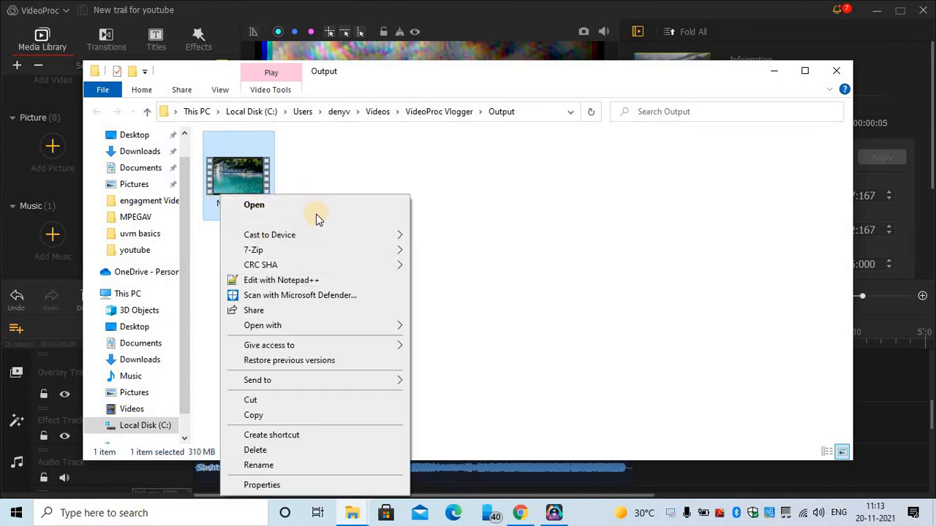
mouse_move(379, 327)
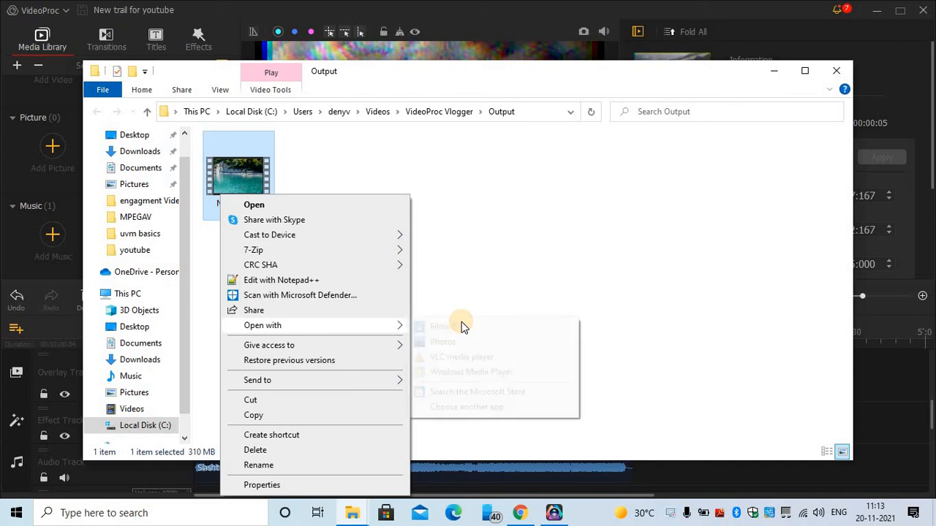
left_click(475, 358)
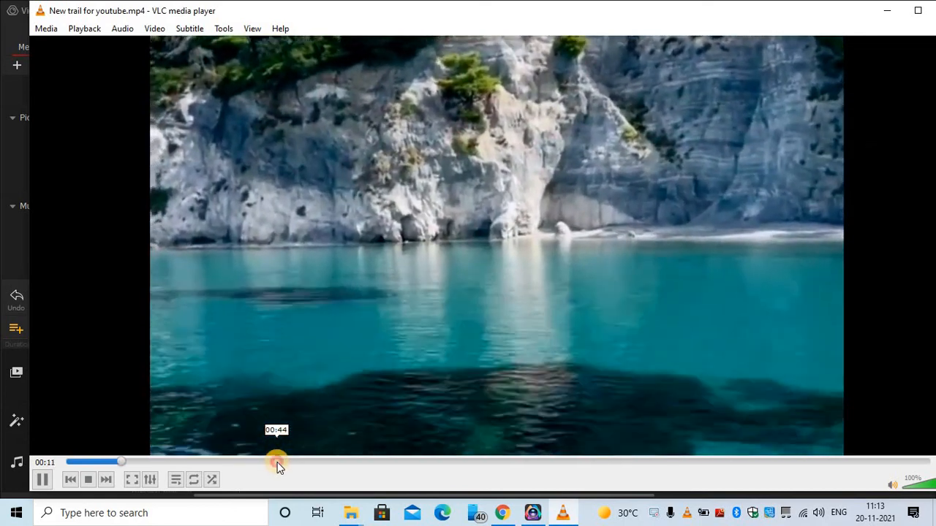
- Skip VLC playback ahead to about 01:20 to check later beach scenes, then close the player
left_click_drag(278, 464, 387, 461)
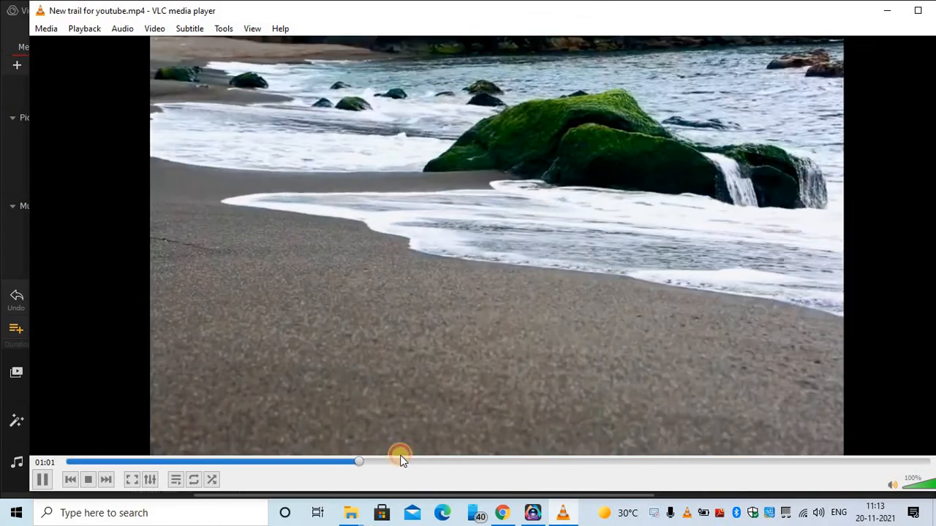
left_click(449, 460)
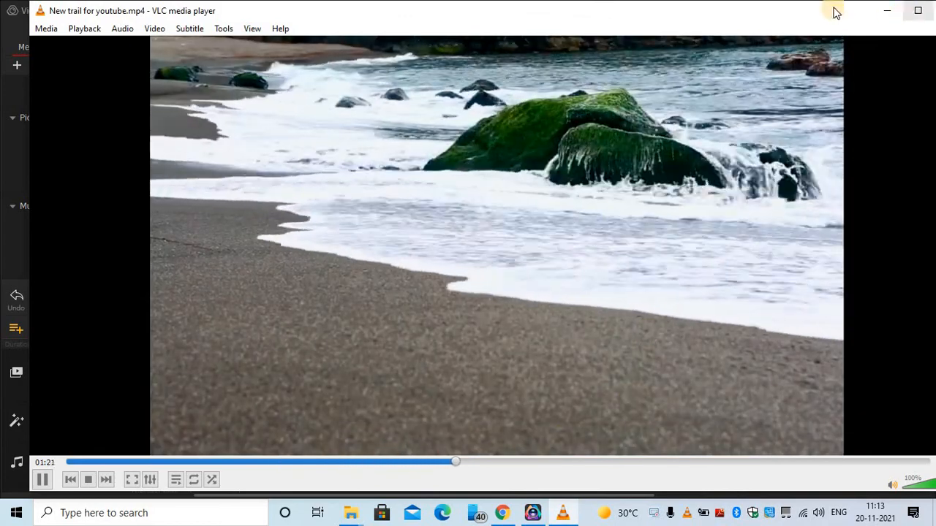
left_click_drag(793, 13, 748, 16)
left_click(906, 16)
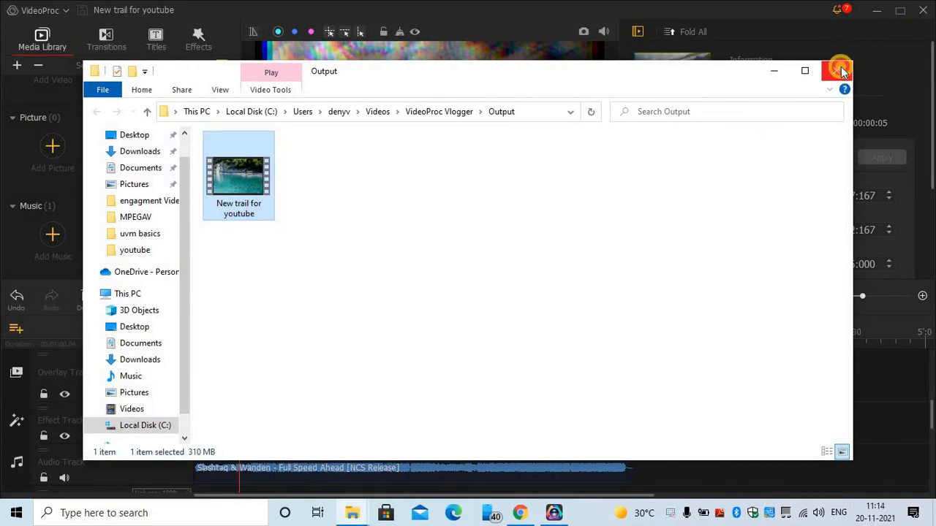
- Close the Output folder window to return to the VideoProc Vlogger beach project
left_click(838, 71)
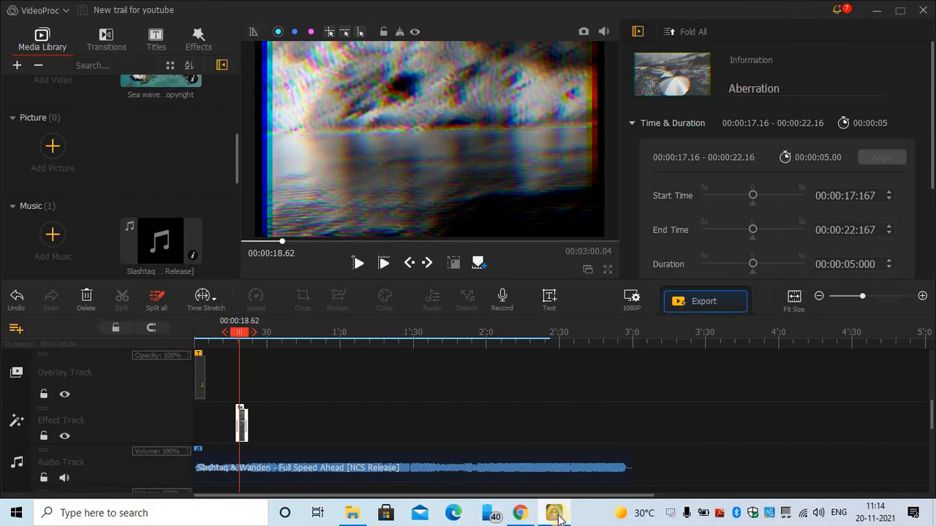
mouse_move(556, 515)
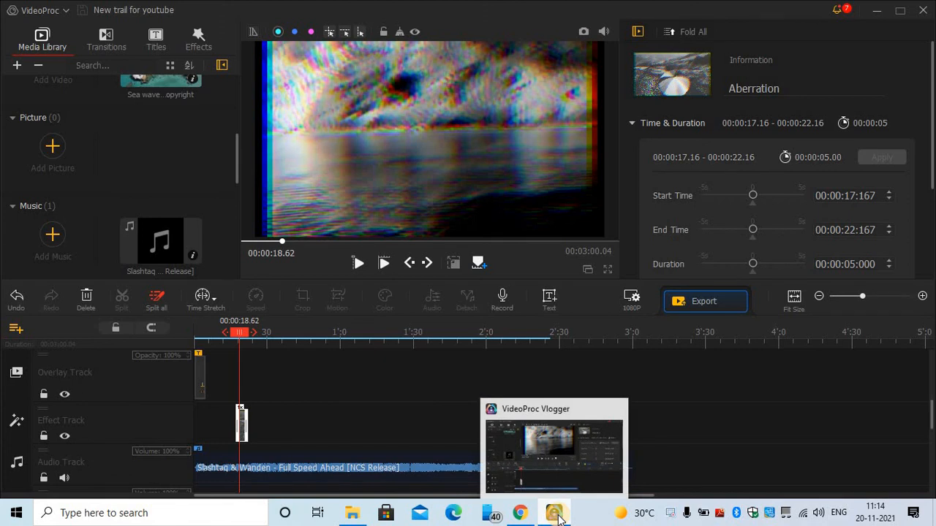